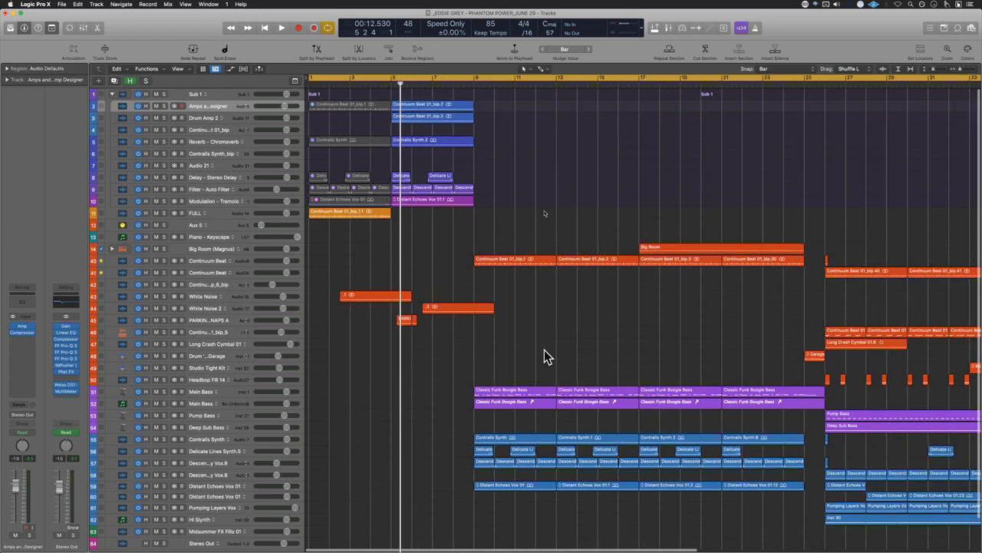
Step: Highlight the song's sections in turn across the arrangement: verse, intro, middle section and return, then select only the Big Room region at bar 17
scroll(544, 349, down, 5)
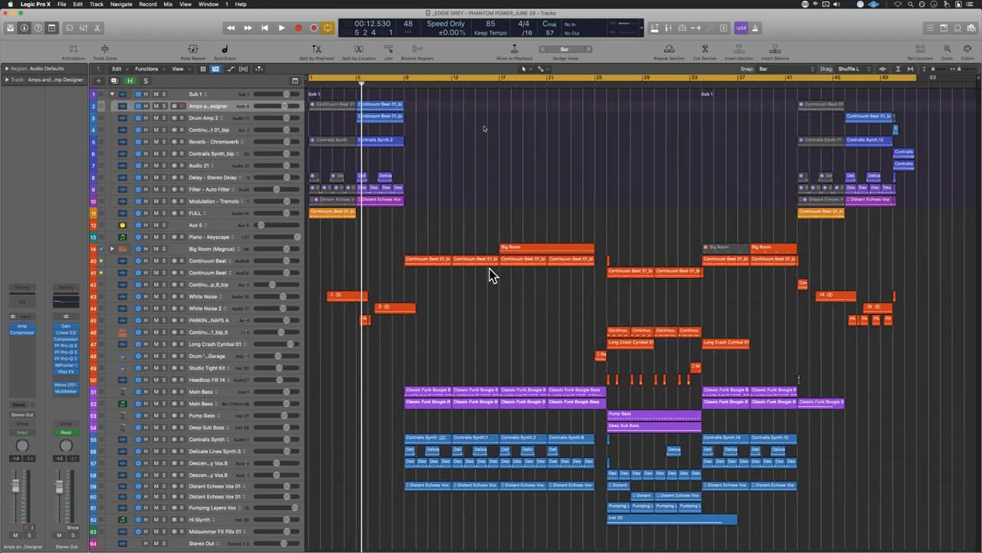
drag(411, 194, 588, 509)
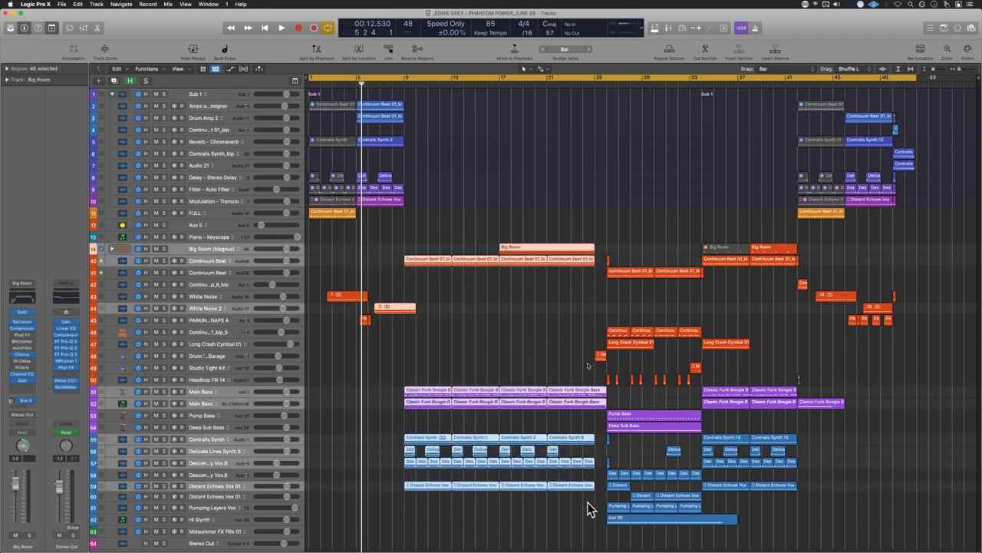
drag(423, 235, 291, 82)
drag(432, 235, 295, 76)
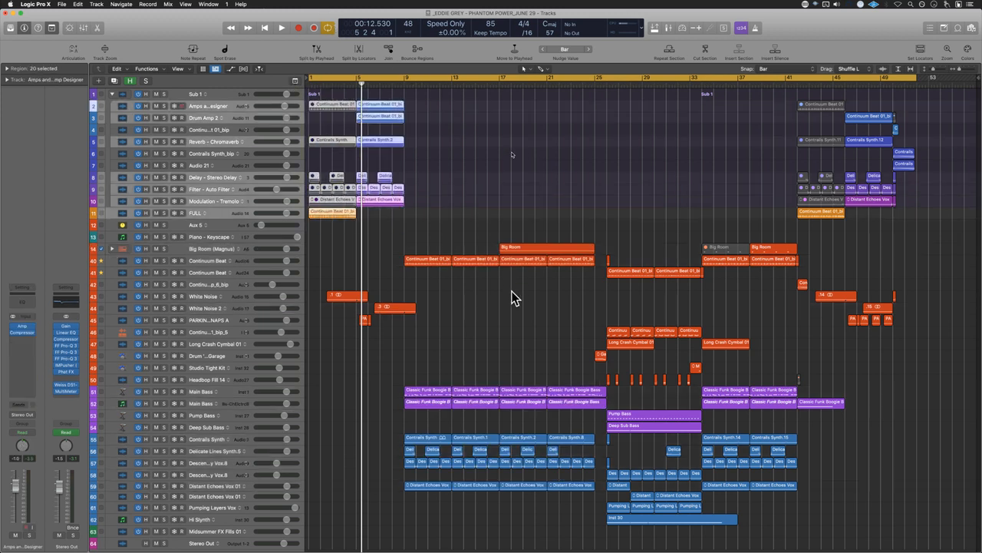
drag(598, 208, 665, 478)
drag(619, 540, 791, 485)
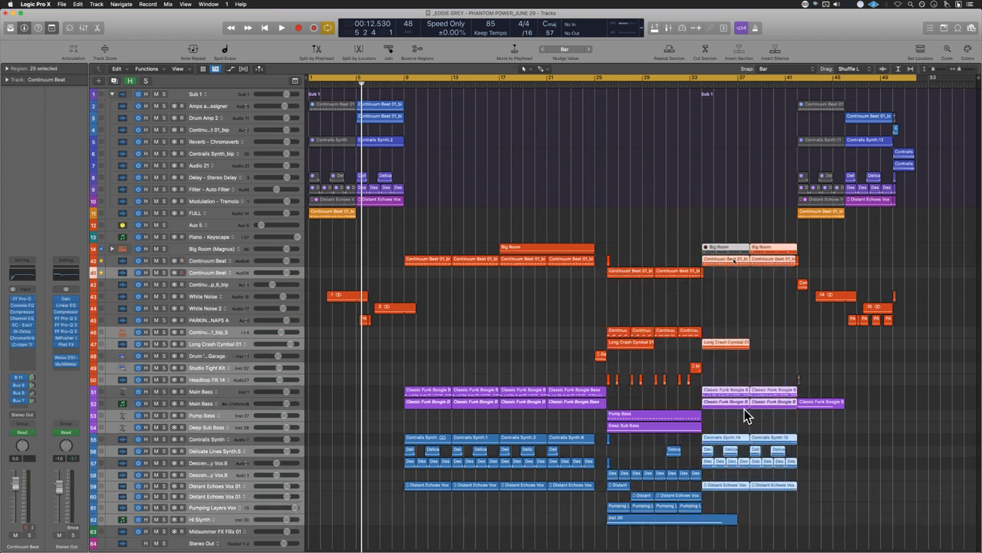
click(558, 247)
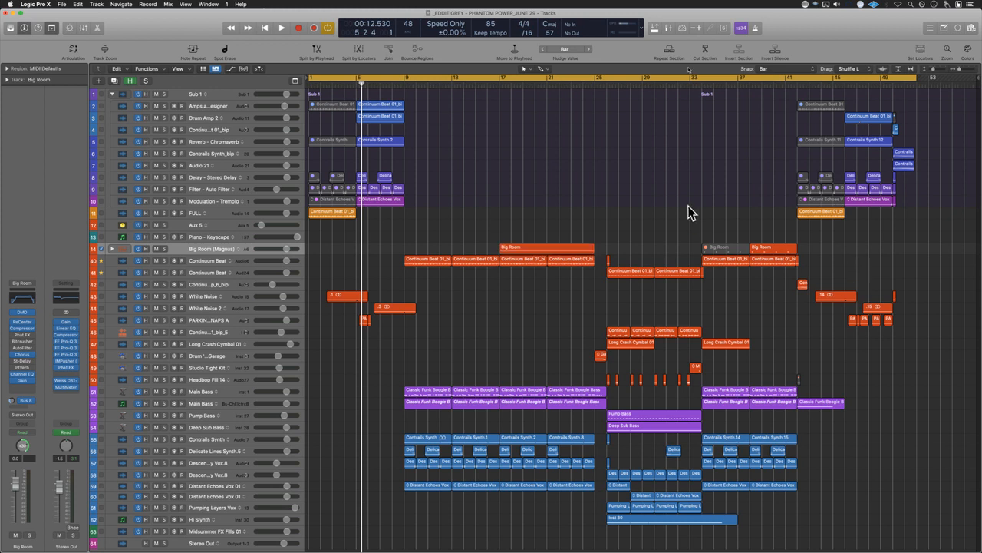
Step: Turn off cycle mode and play the whole song from bar 1 through to its end
key(c)
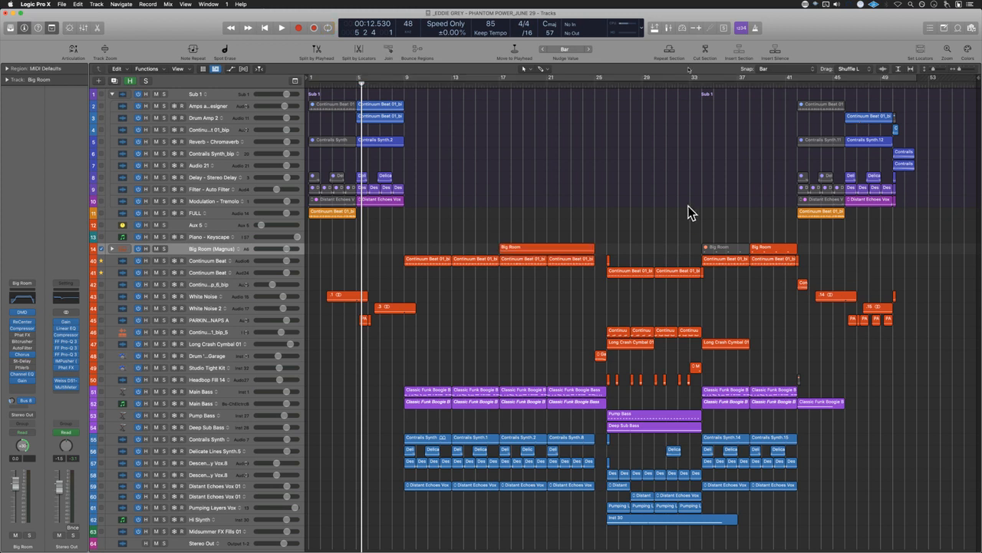
key(Return)
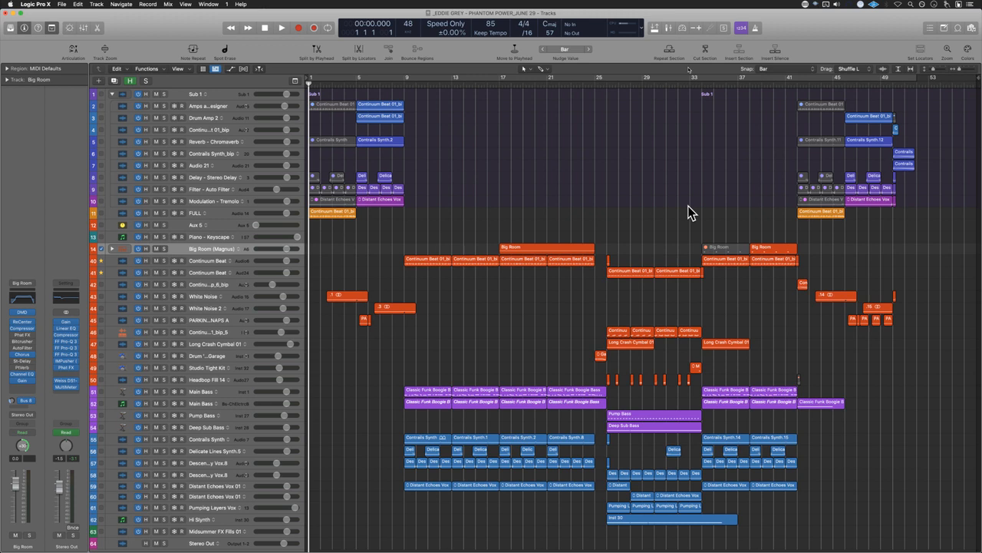
key(space)
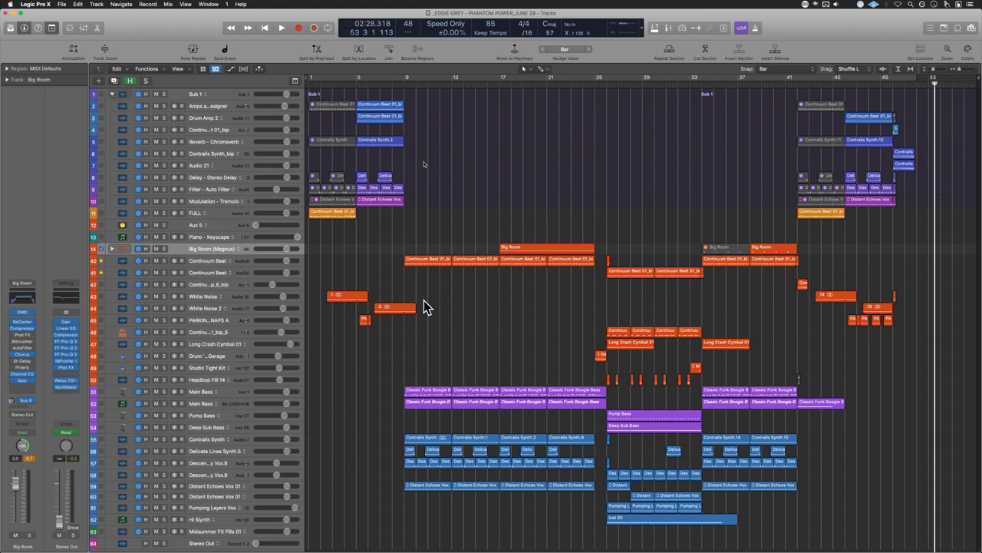
key(space)
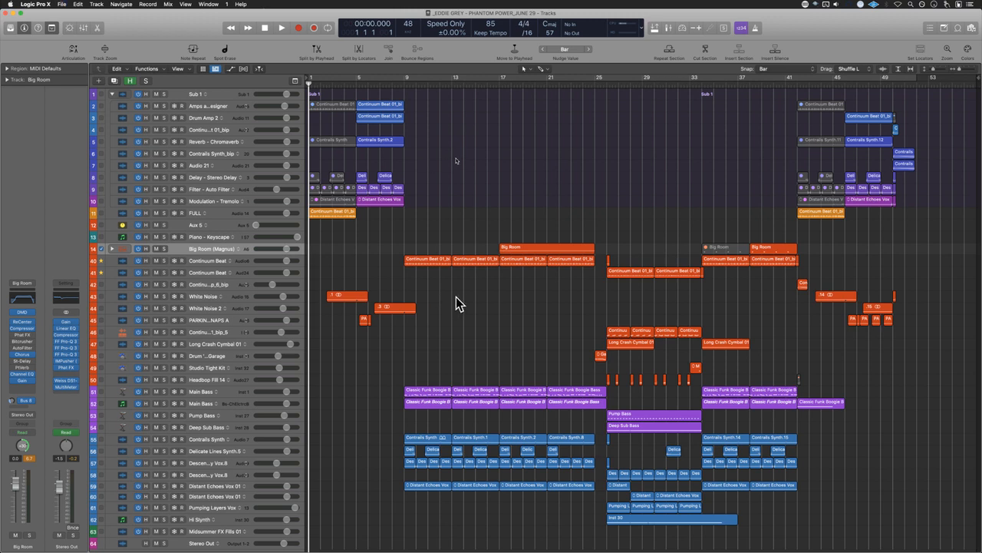
key(t)
key(t)
key(super+s)
Step: Select the intro's White Noise and Parking Garage Snaps regions, then set a cycle range from bar 5 to bar 9 and audition it
drag(396, 343, 339, 244)
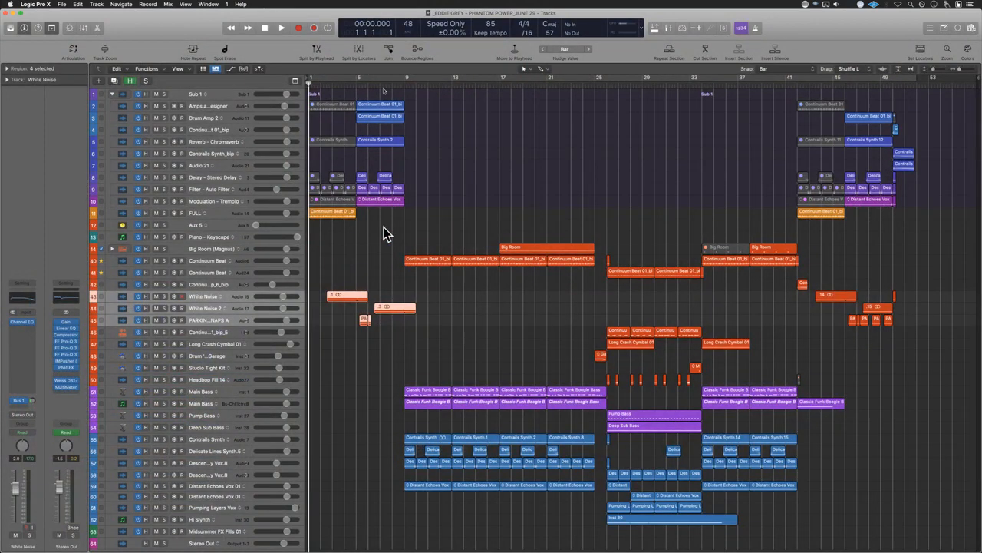
ctrl+alt+click(384, 229)
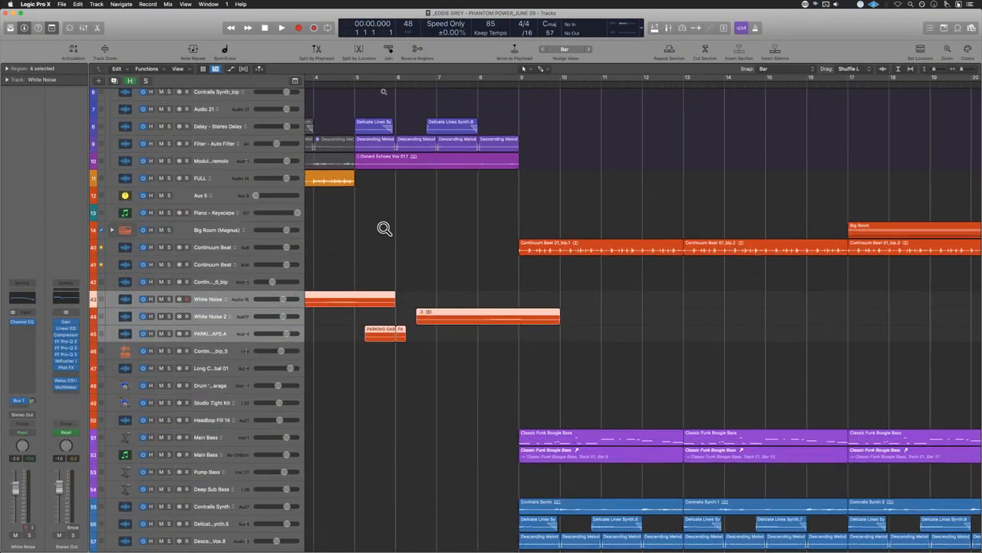
scroll(384, 228, up, 5)
scroll(383, 228, up, 10)
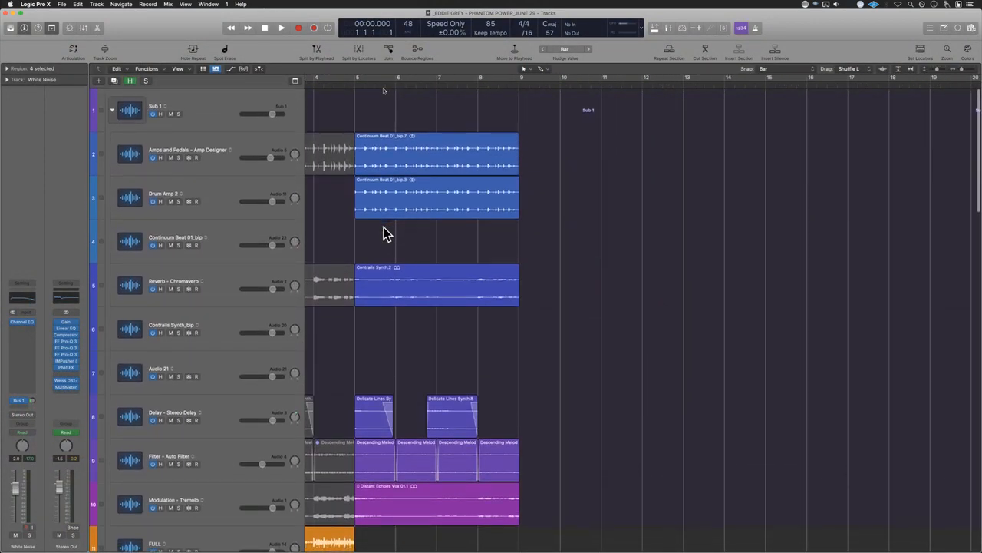
drag(358, 79, 519, 80)
key(space)
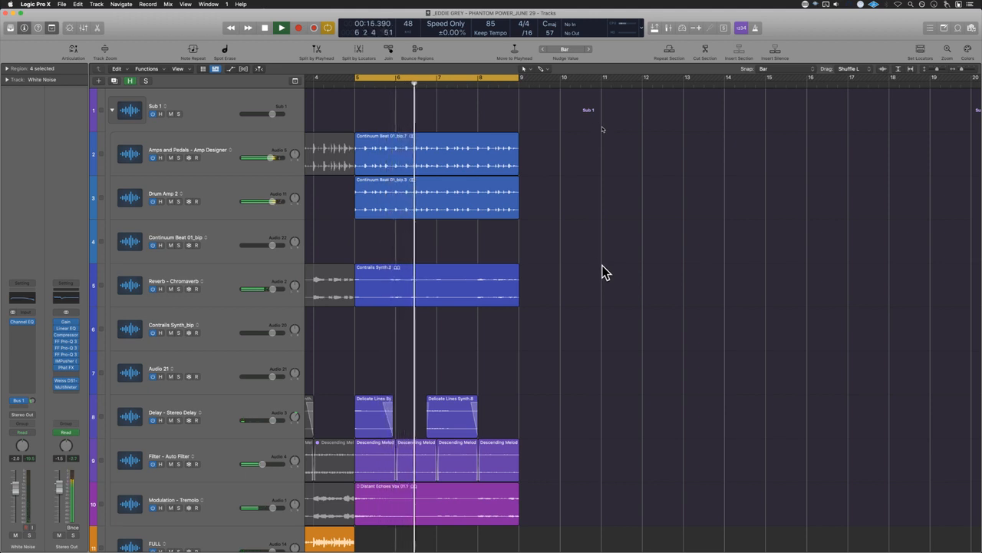
key(space)
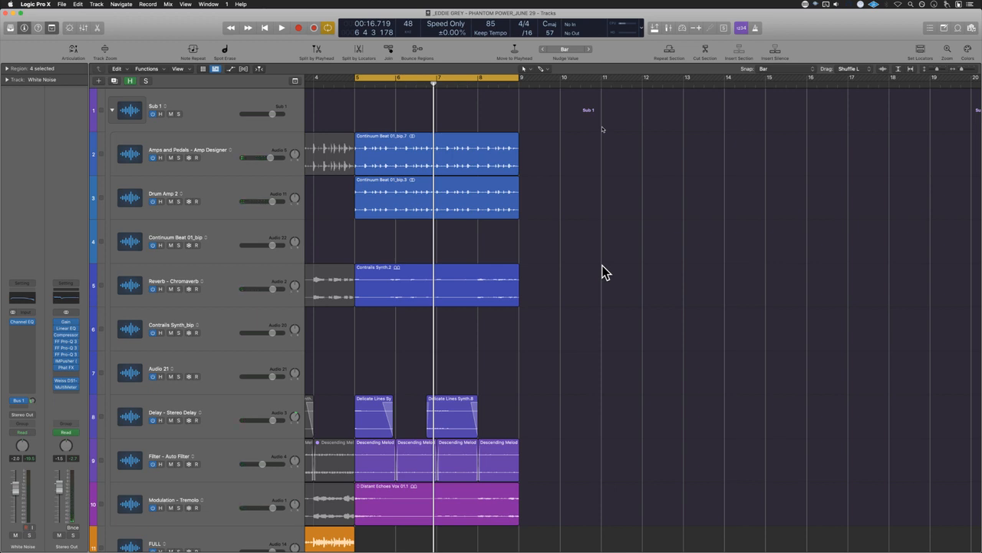
Step: Select the Main Bass regions between bars 9 and 26 and examine how the bass tracks run into the following section
scroll(603, 267, down, 4)
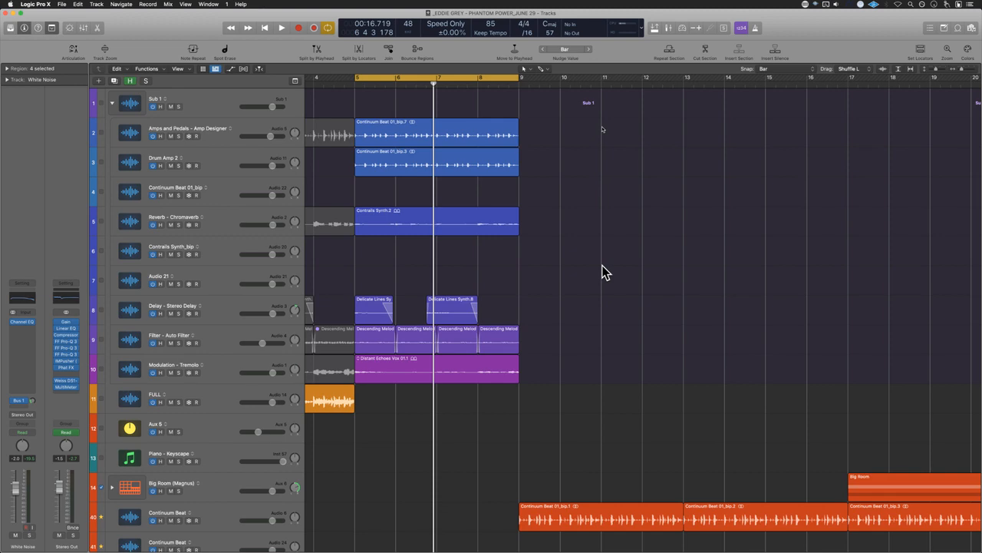
scroll(603, 269, down, 3)
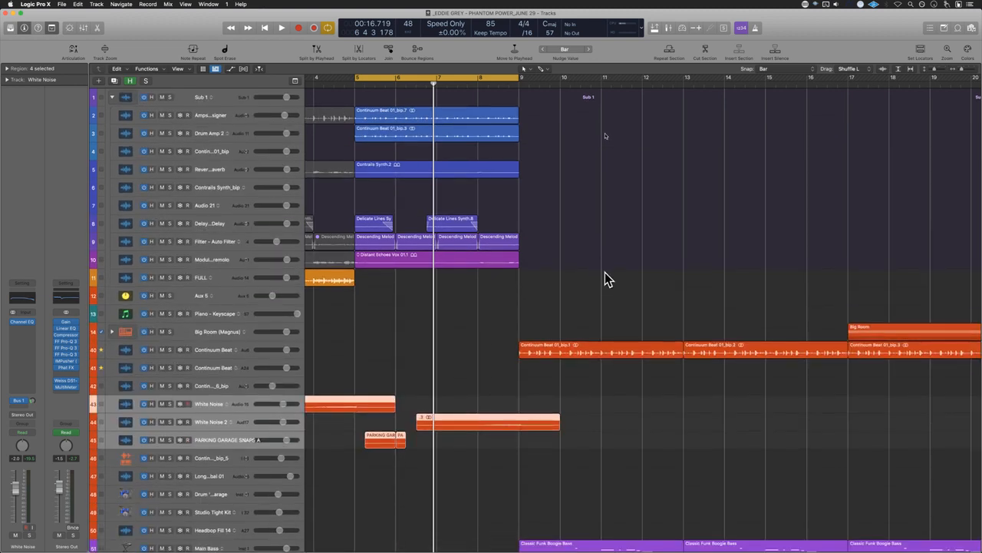
scroll(605, 272, down, 2)
scroll(562, 410, down, 3)
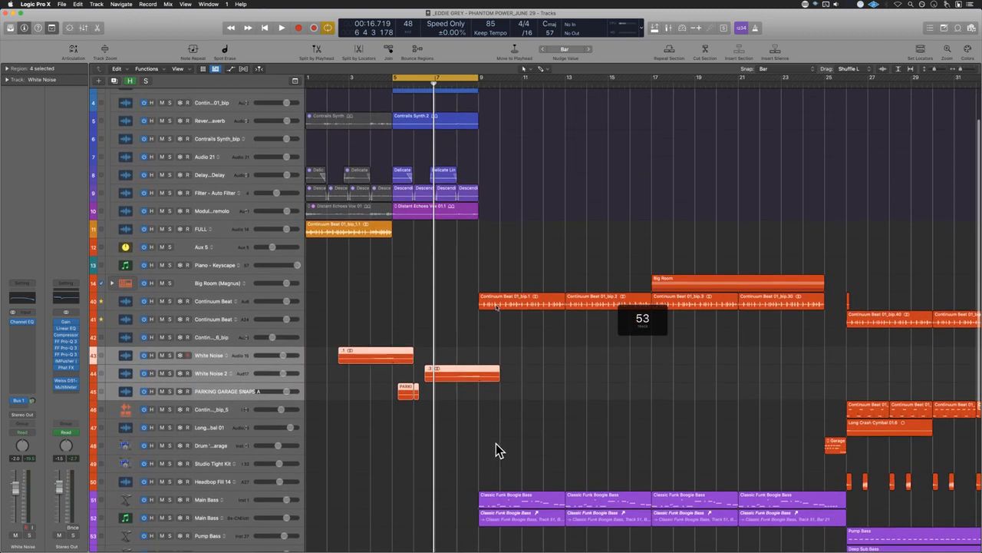
drag(496, 444, 811, 526)
scroll(588, 187, right, 3)
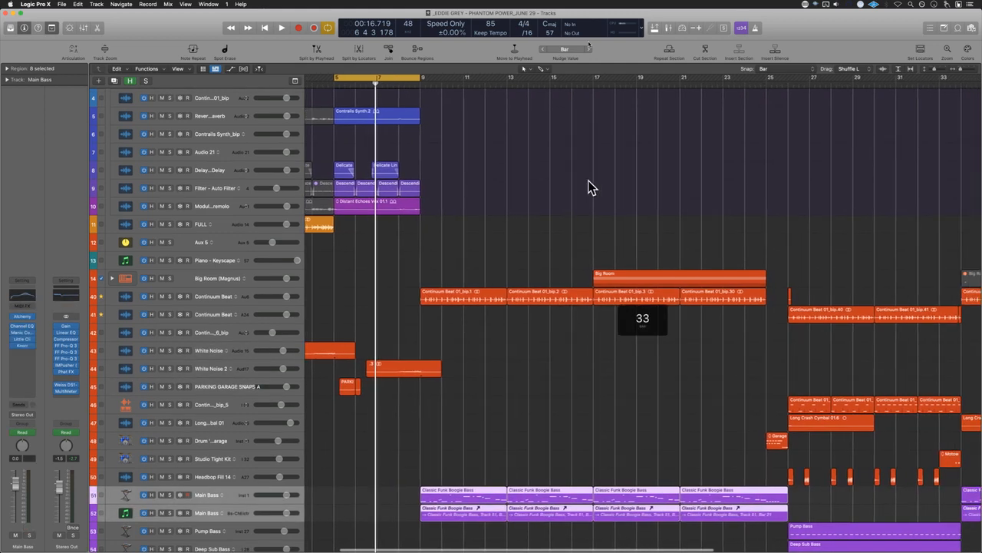
scroll(666, 97, right, 6)
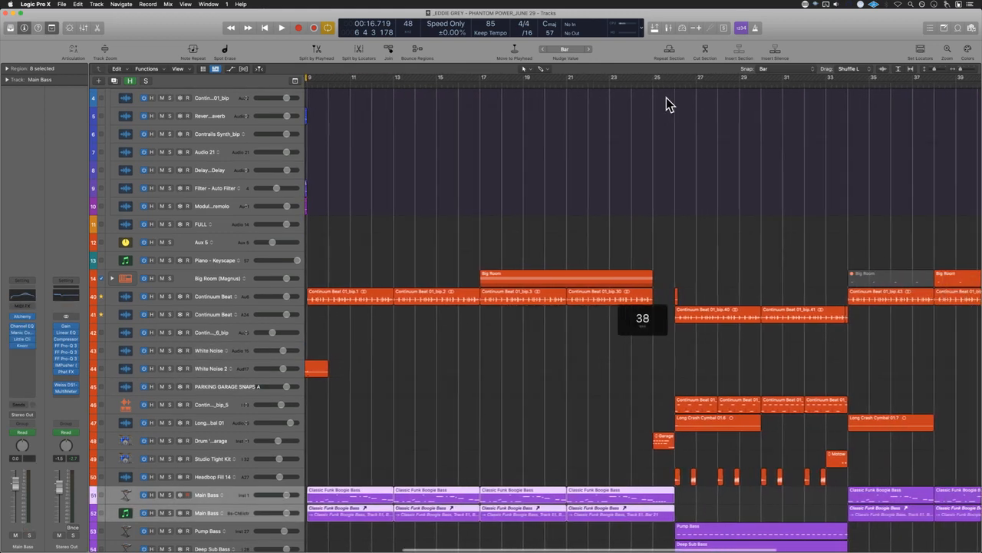
scroll(975, 269, left, 9)
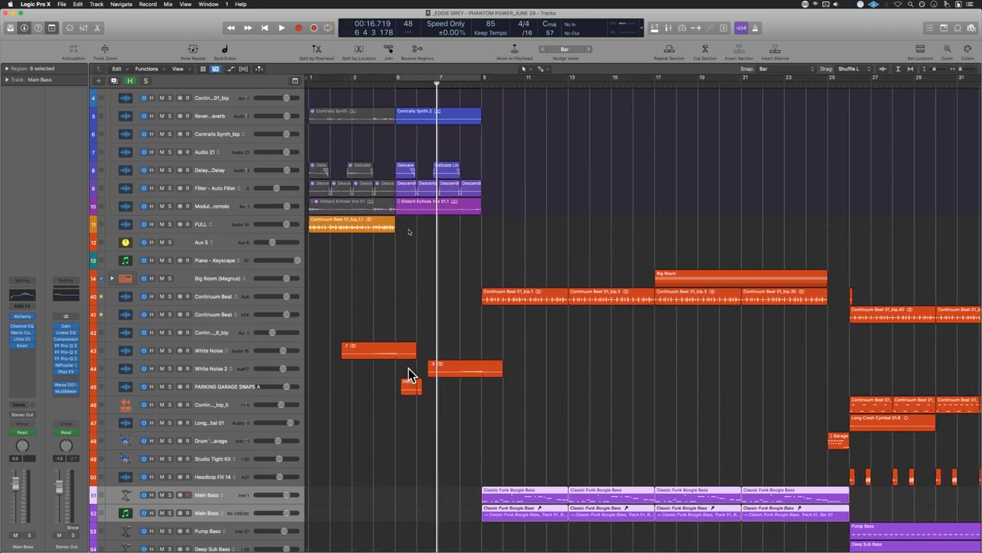
Step: Select the first Pumping Layers Vox region at bar 26 and compare the synth and vocal layers with the intro
scroll(522, 406, down, 4)
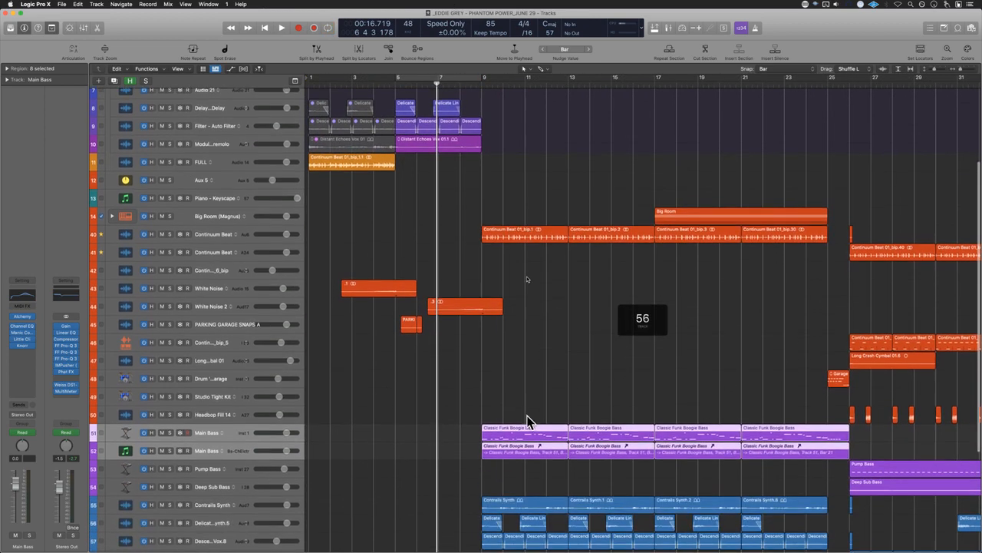
scroll(822, 445, down, 3)
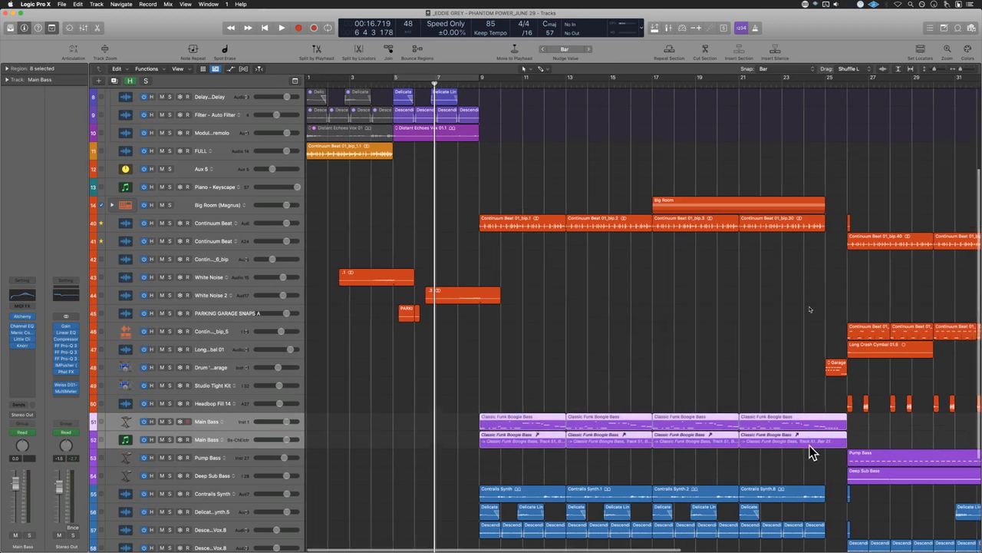
scroll(814, 449, right, 2)
scroll(790, 468, down, 3)
scroll(791, 468, right, 2)
click(760, 476)
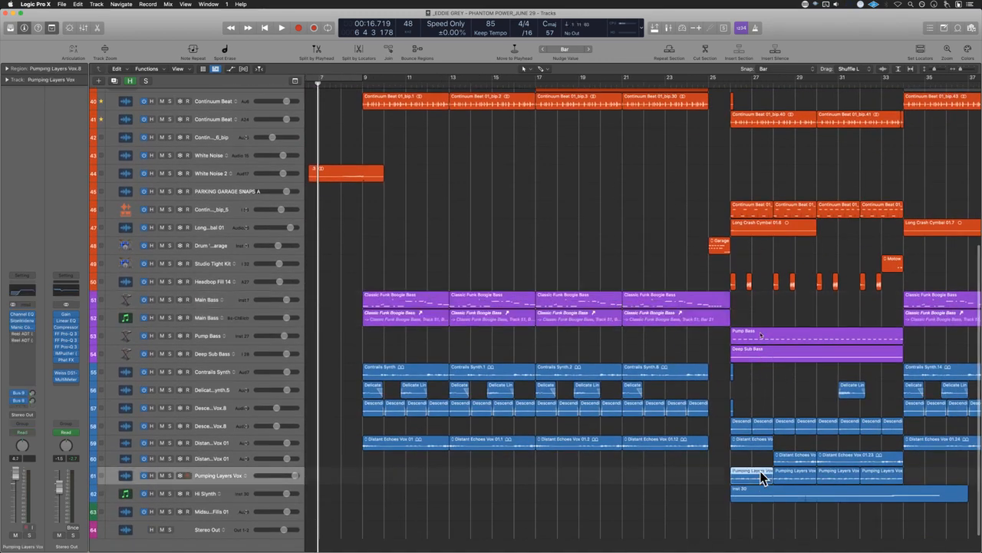
scroll(587, 392, left, 4)
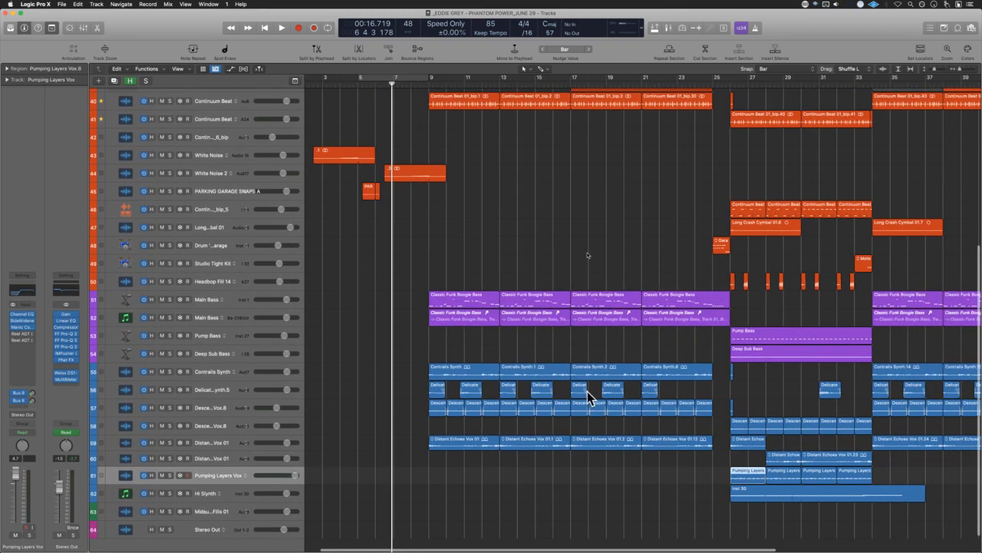
scroll(419, 311, up, 3)
scroll(419, 305, up, 5)
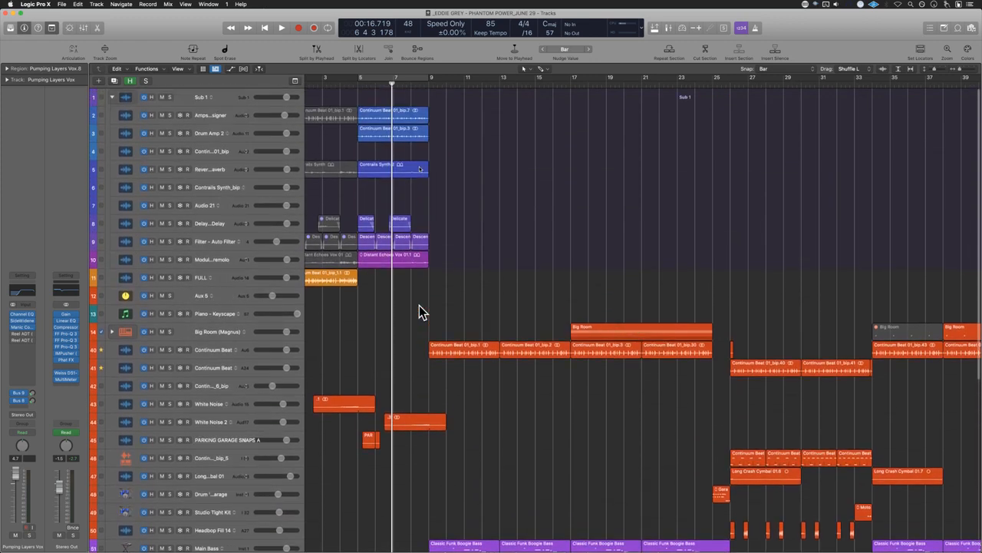
scroll(440, 356, up, 5)
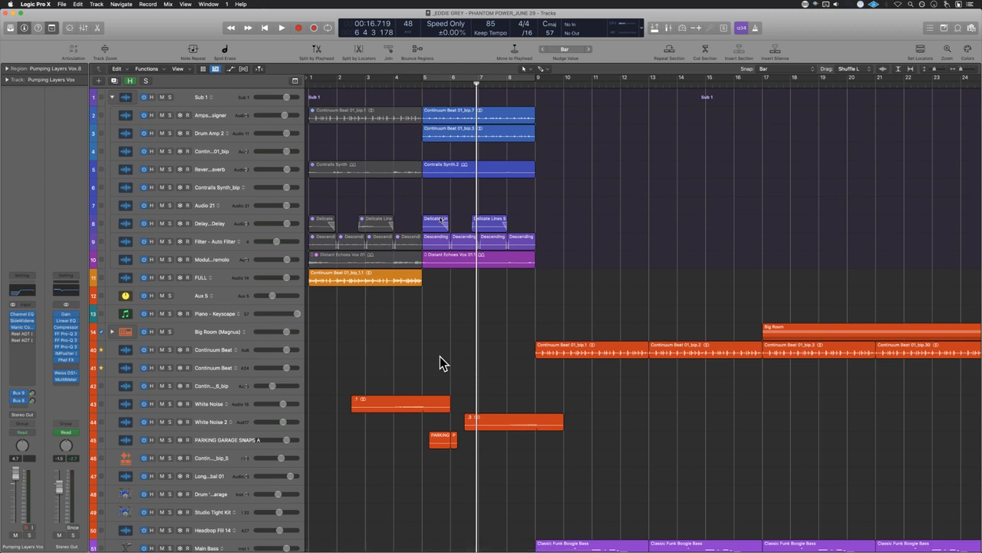
Step: Place the playhead at bar 8 beat 4, just ahead of the verse
scroll(440, 356, right, 2)
scroll(441, 349, down, 3)
scroll(443, 350, down, 1)
click(476, 81)
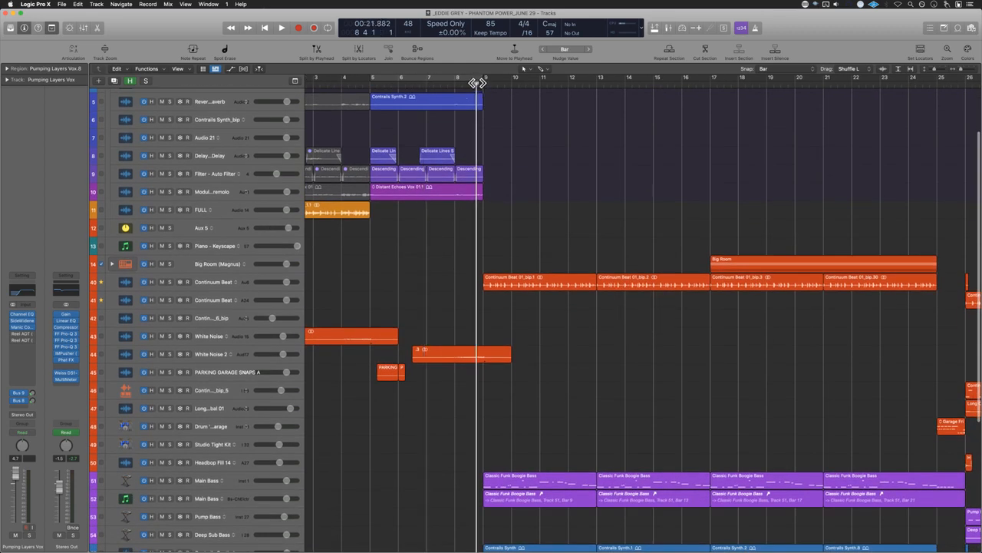
Step: Play the verse from just before bar 9 and stop in bar 14, clearing the region selection along the way
scroll(476, 352, right, 2)
scroll(476, 353, down, 5)
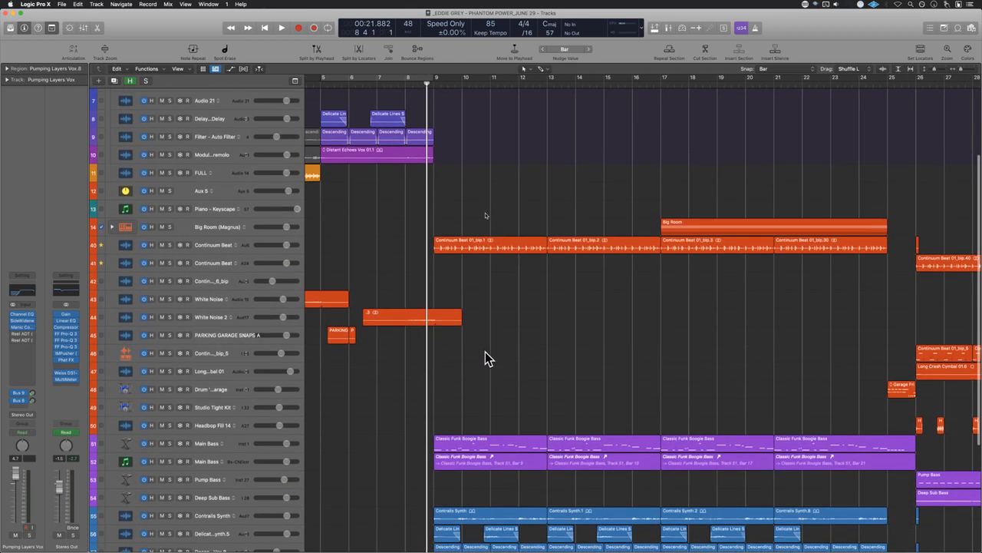
key(super+Right)
key(super+Right)
key(super+Right)
key(super+Right)
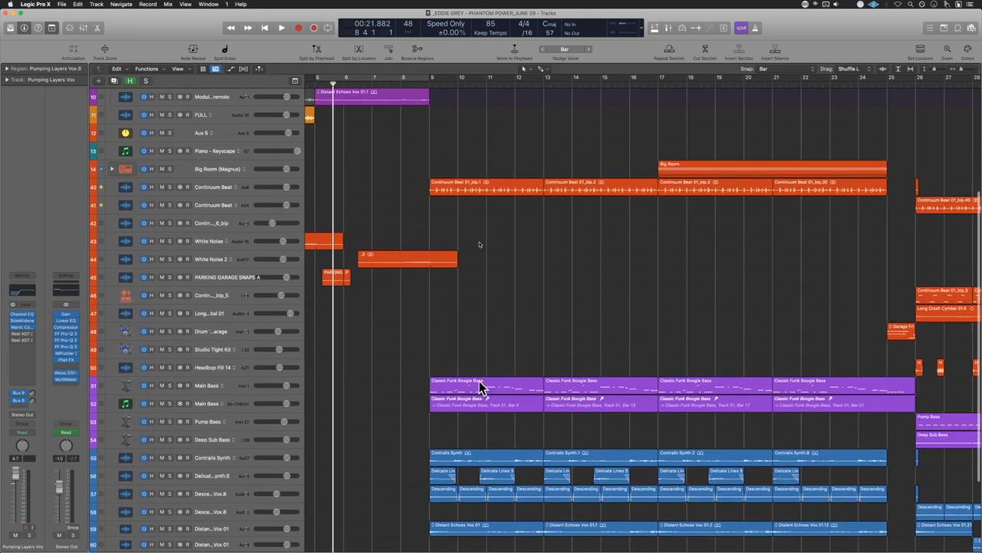
scroll(479, 380, left, 8)
scroll(479, 381, left, 2)
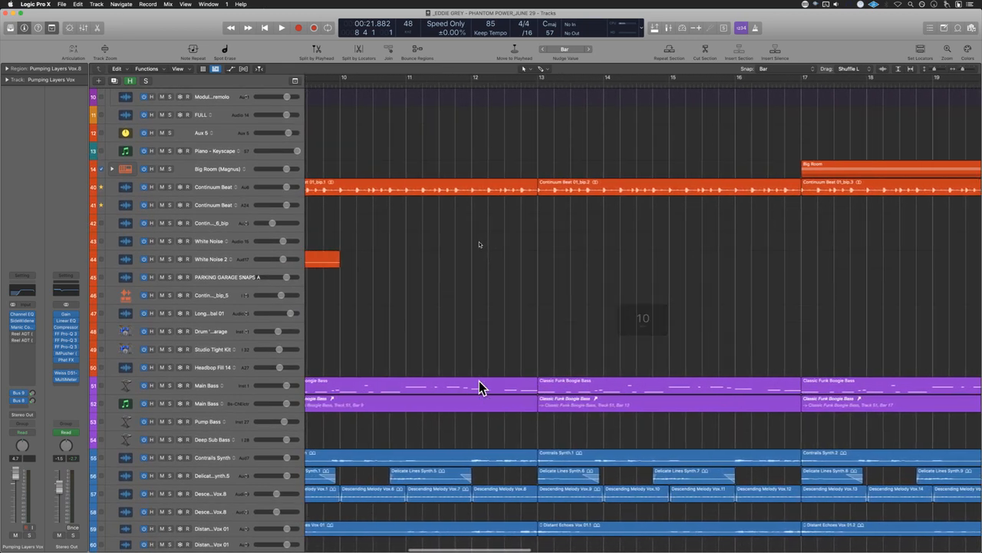
key(space)
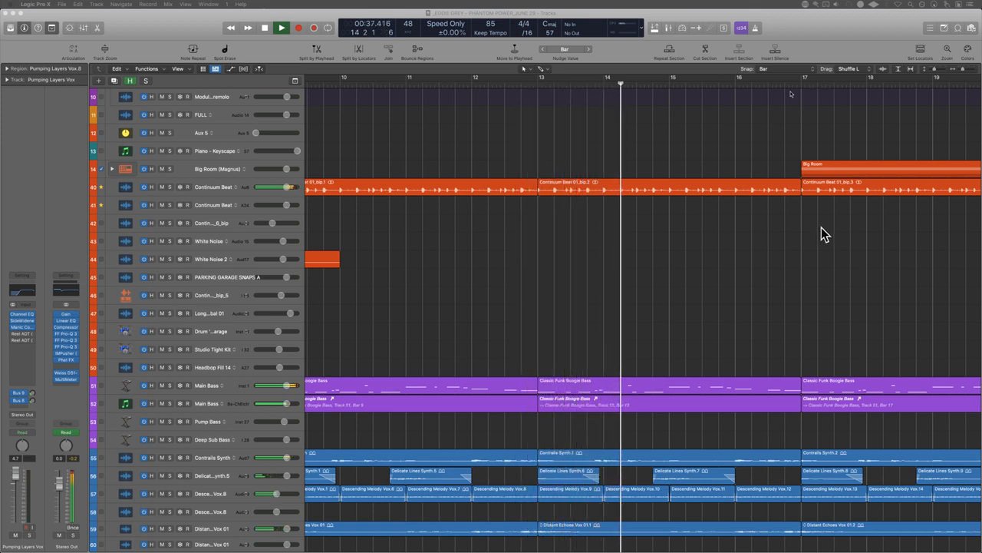
click(624, 286)
key(space)
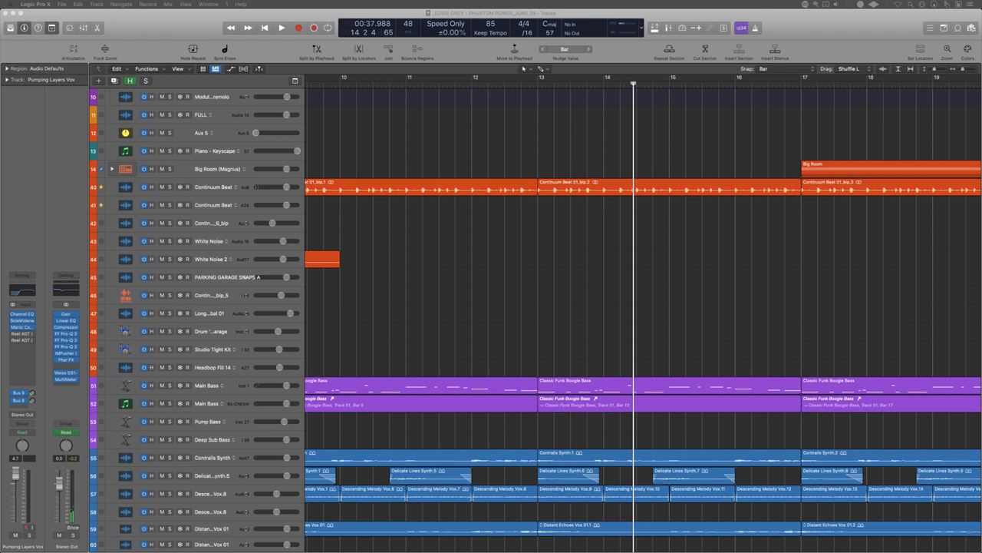
Step: Return the playhead to bar 8 beat 4 and examine the regions starting at bar 9 up close
scroll(446, 272, left, 10)
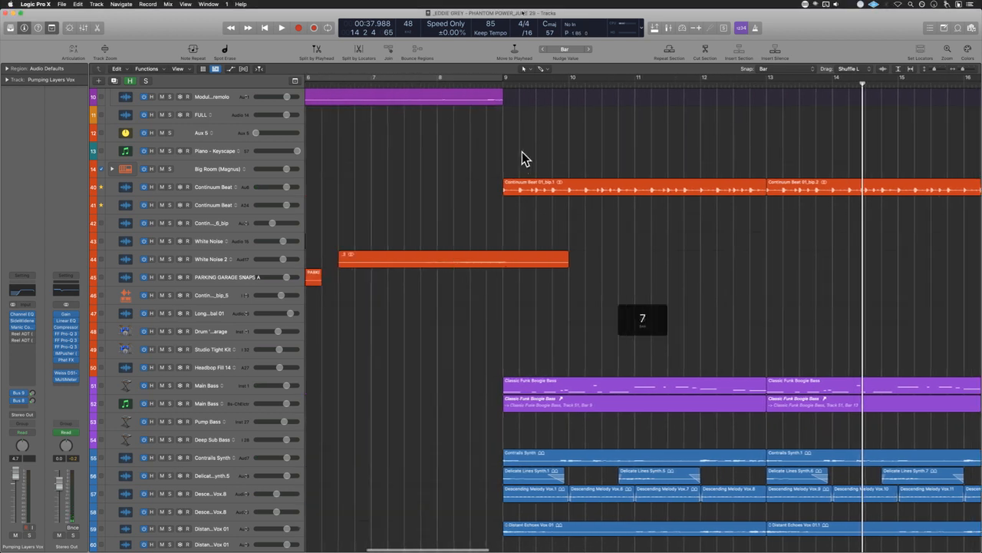
click(488, 83)
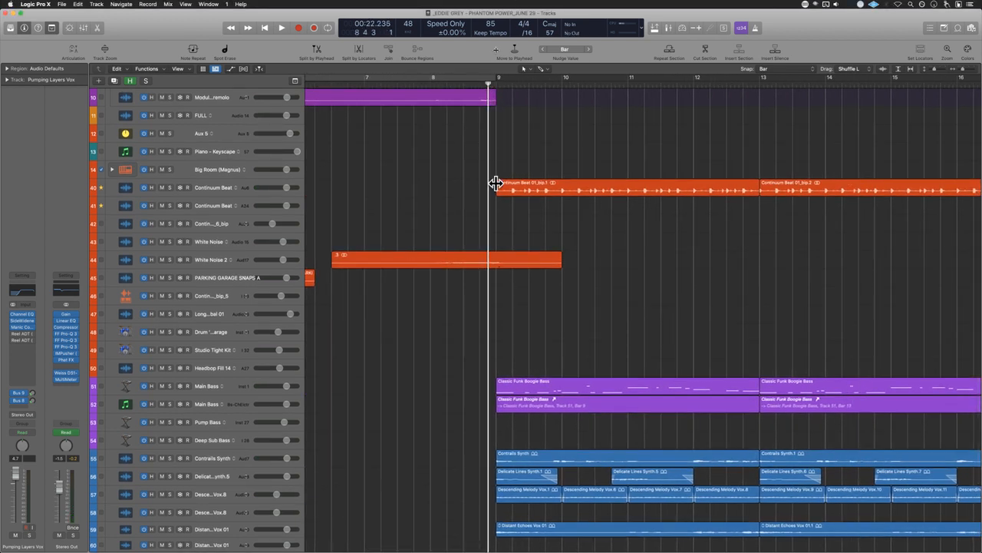
scroll(495, 182, up, 5)
scroll(499, 295, right, 5)
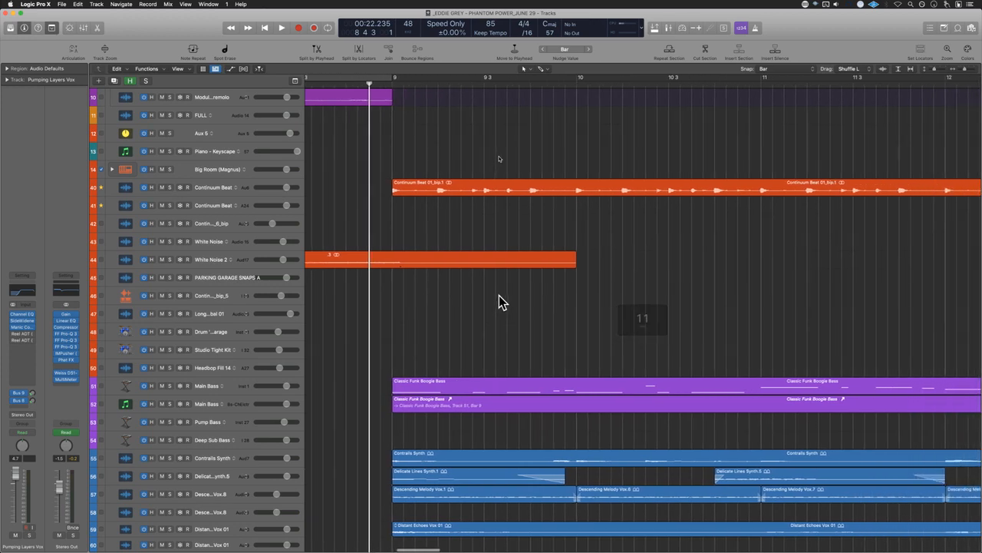
Step: Examine the verse's new layers at bar 9, selecting the Continuum Beat region and the upper Main Bass region in turn
scroll(498, 300, right, 3)
scroll(487, 338, down, 4)
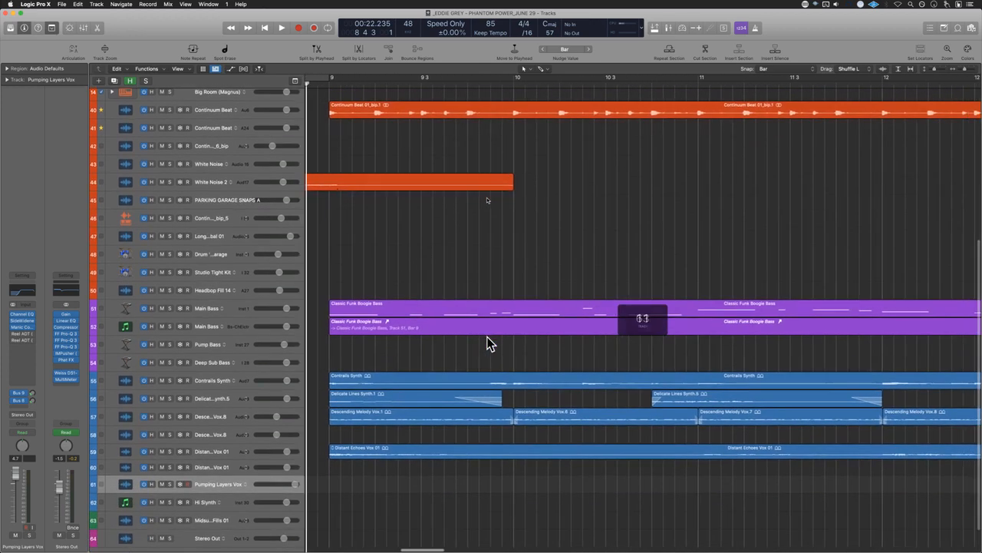
click(366, 128)
scroll(367, 129, up, 3)
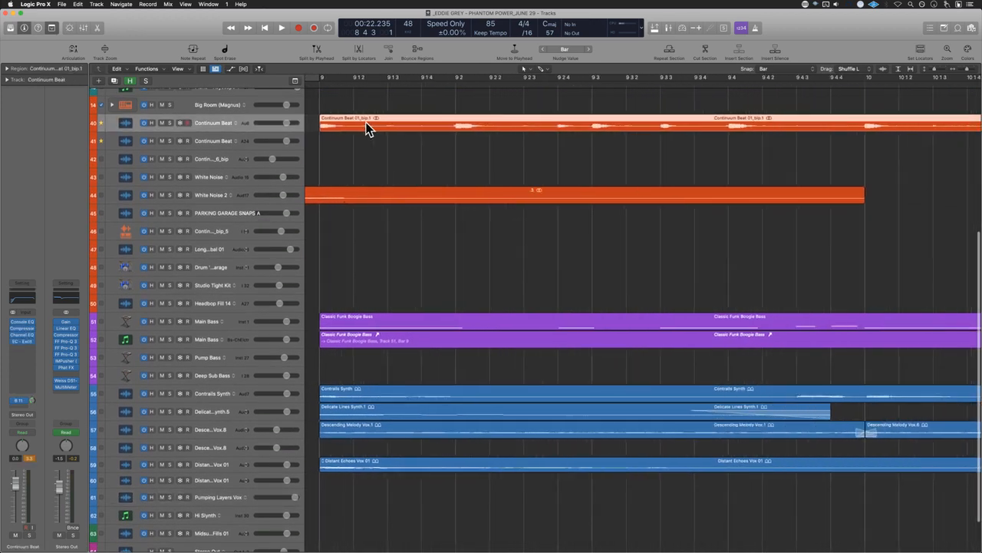
click(427, 321)
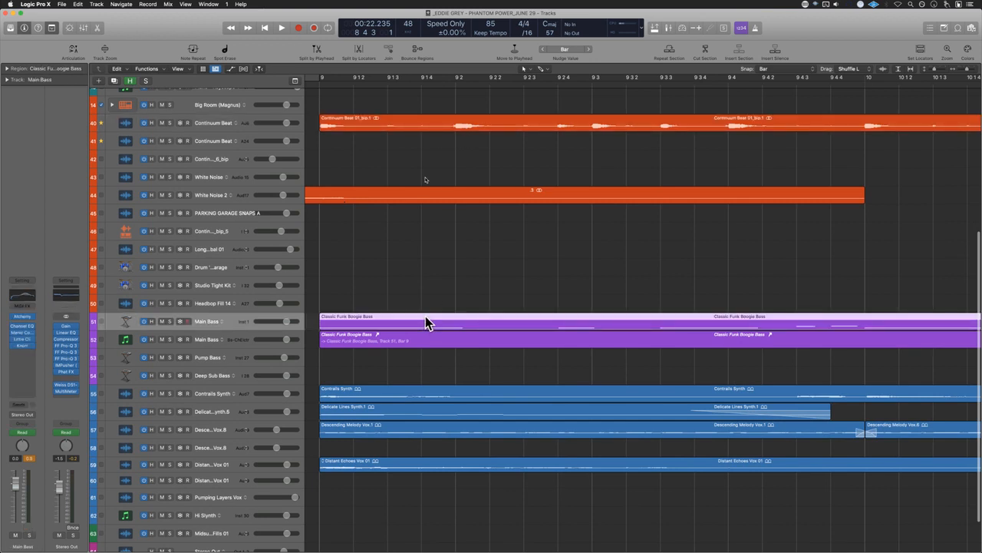
scroll(425, 315, down, 5)
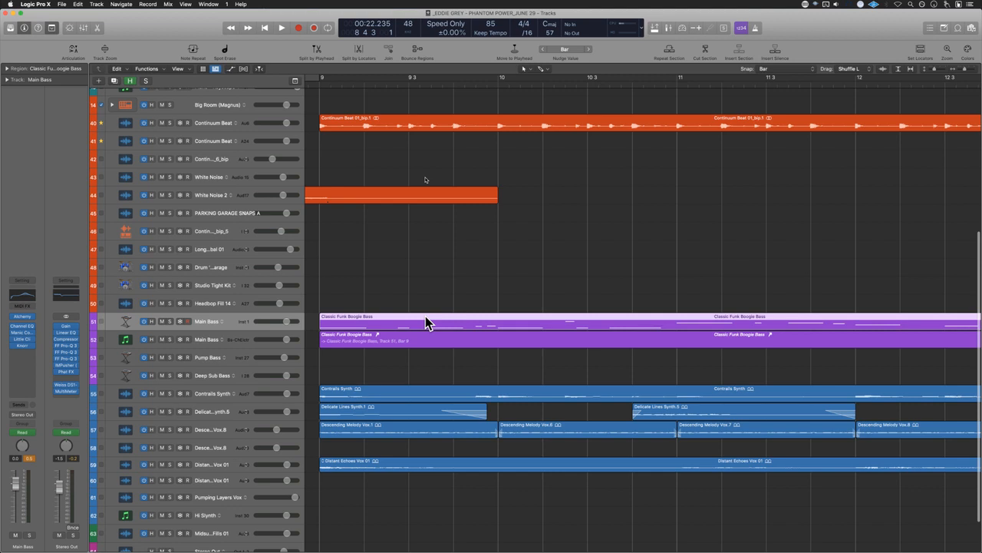
click(351, 123)
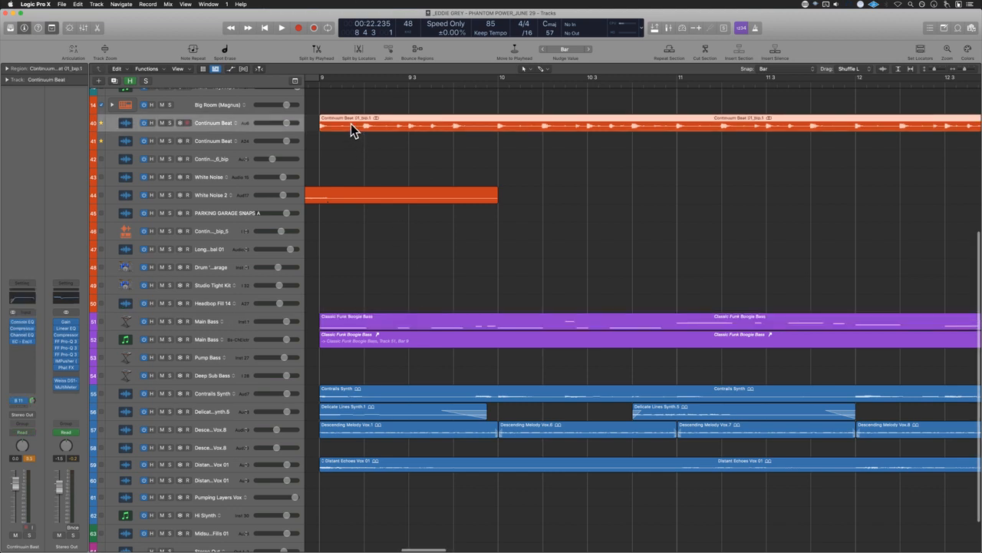
click(354, 327)
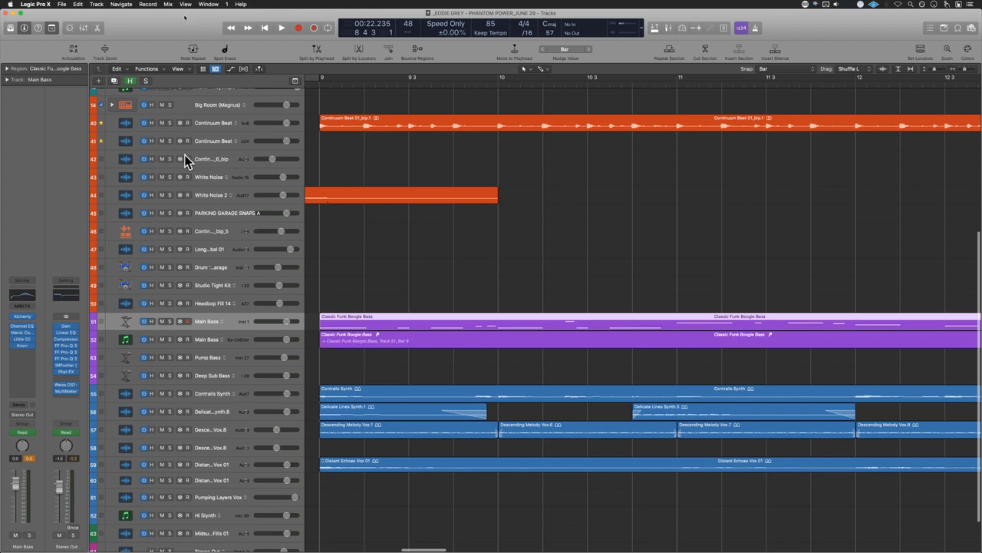
Step: Solo all tracks from Big Room (Magnus) through the second Main Bass, and select the second Main Bass track
scroll(184, 157, up, 2)
click(170, 120)
drag(169, 145, 171, 364)
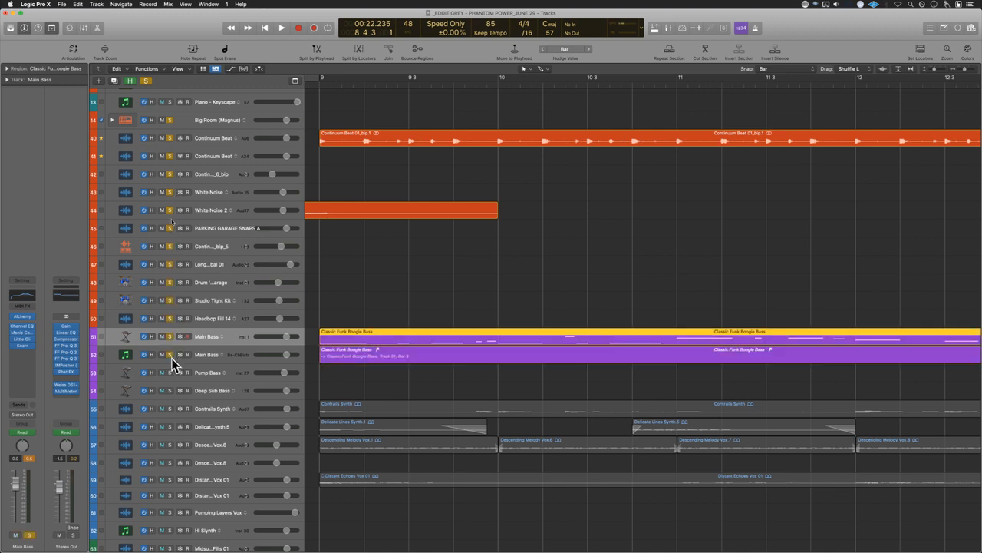
click(238, 361)
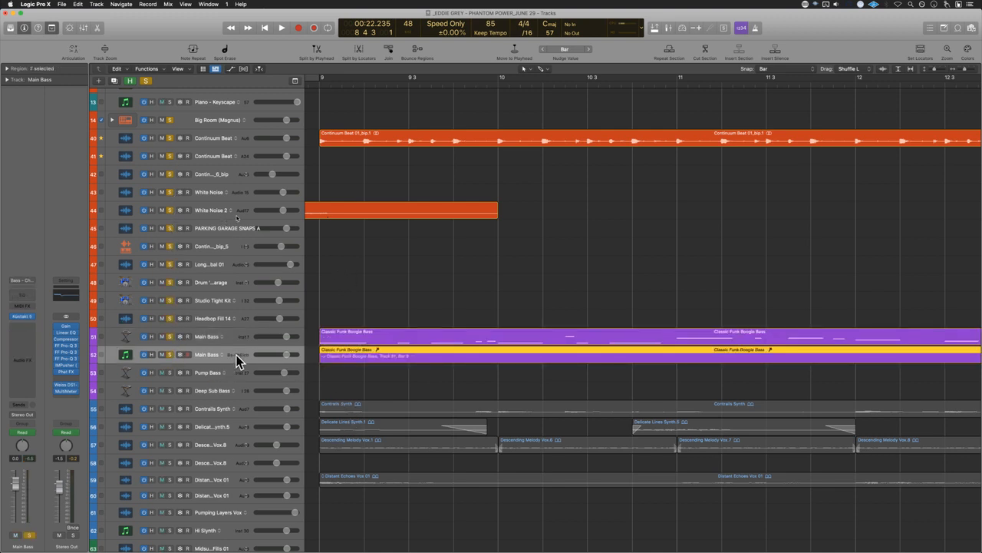
Step: Enlarge the tracks and compare the original Classic Funk Boogie Bass region at bar 9 with its alias on the Main Bass track below
key(super+Down)
key(super+Down)
key(super+Down)
key(super+Down)
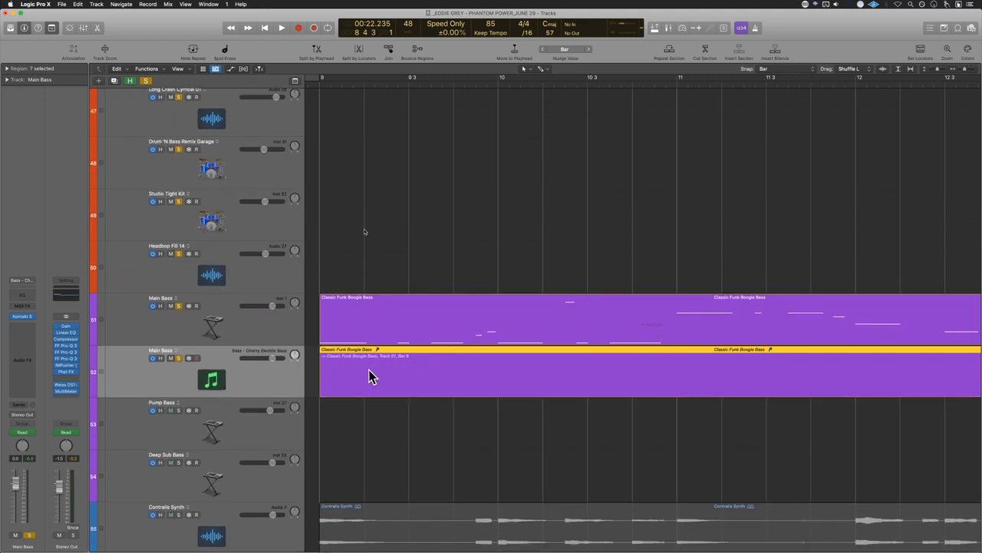
scroll(366, 372, left, 3)
click(364, 372)
click(428, 378)
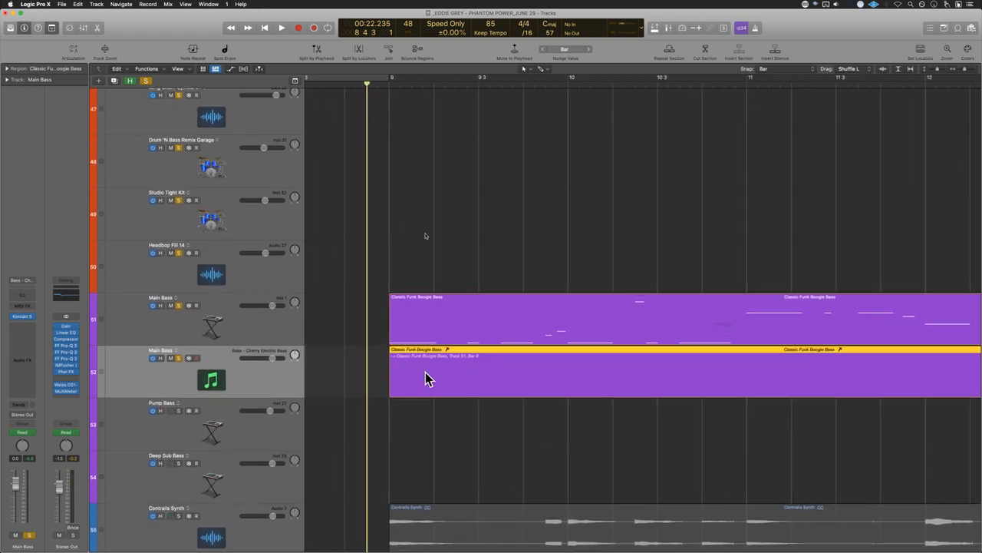
key(super+Left)
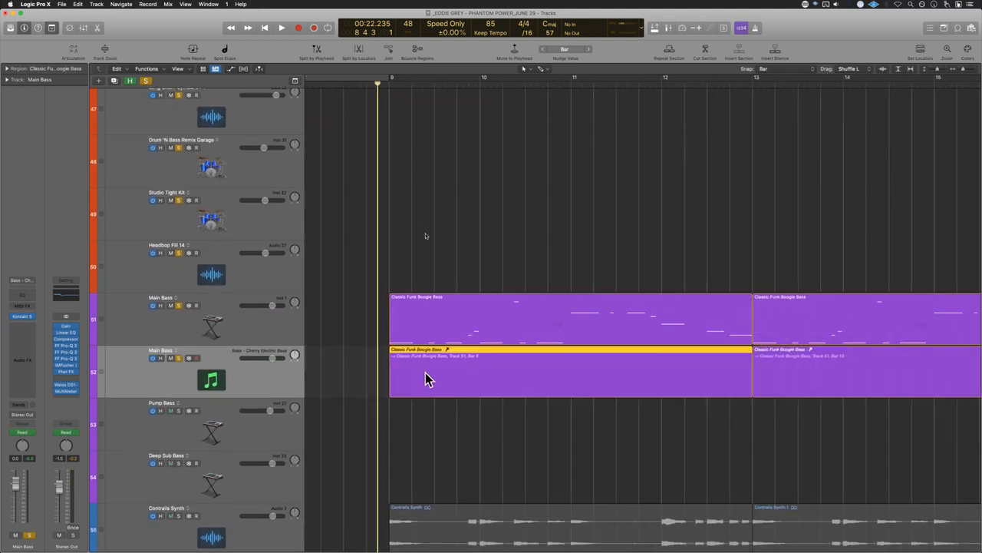
click(479, 279)
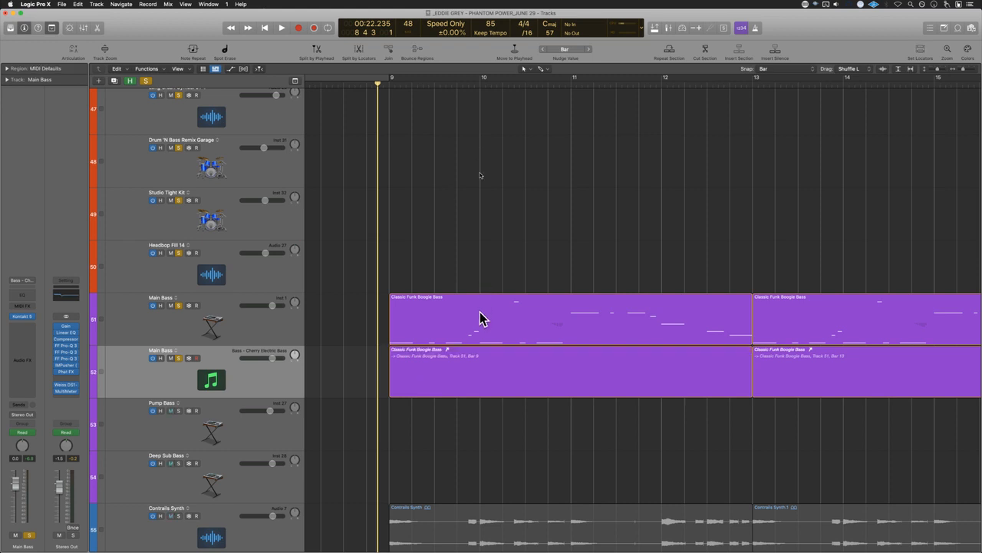
click(480, 319)
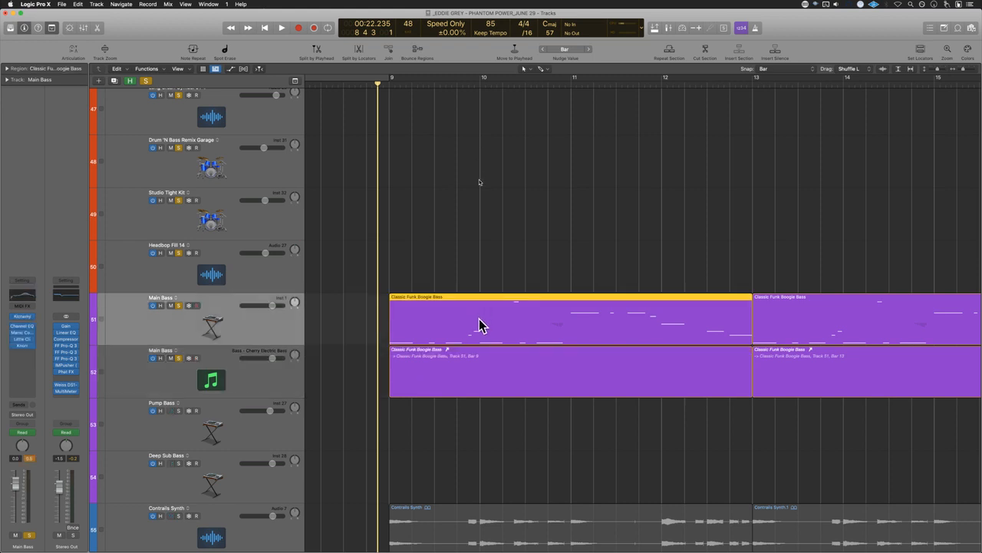
click(470, 375)
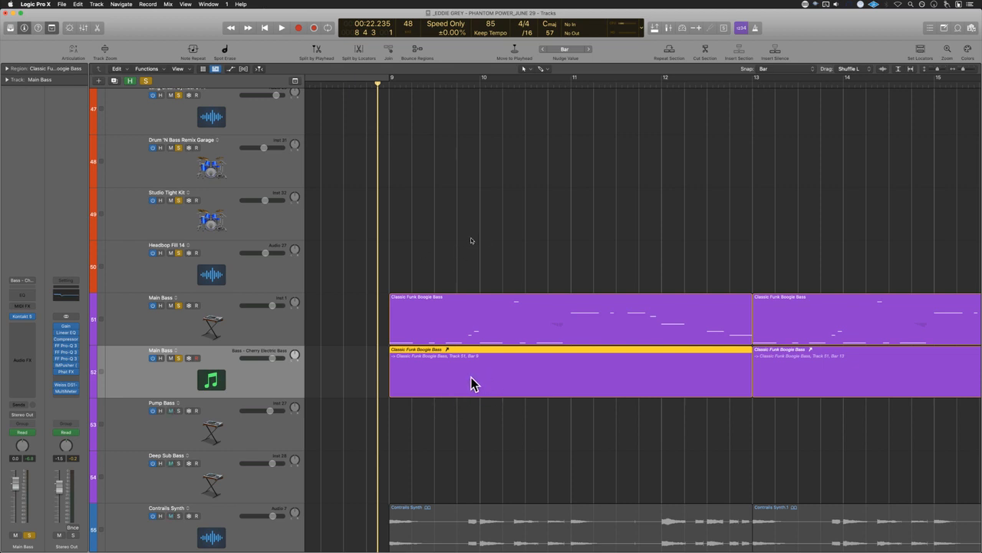
Step: Delete the alias region at bar 9 on the lower Main Bass track, using the No Overlap drag mode to keep the gap open
key(Delete)
click(492, 372)
key(Delete)
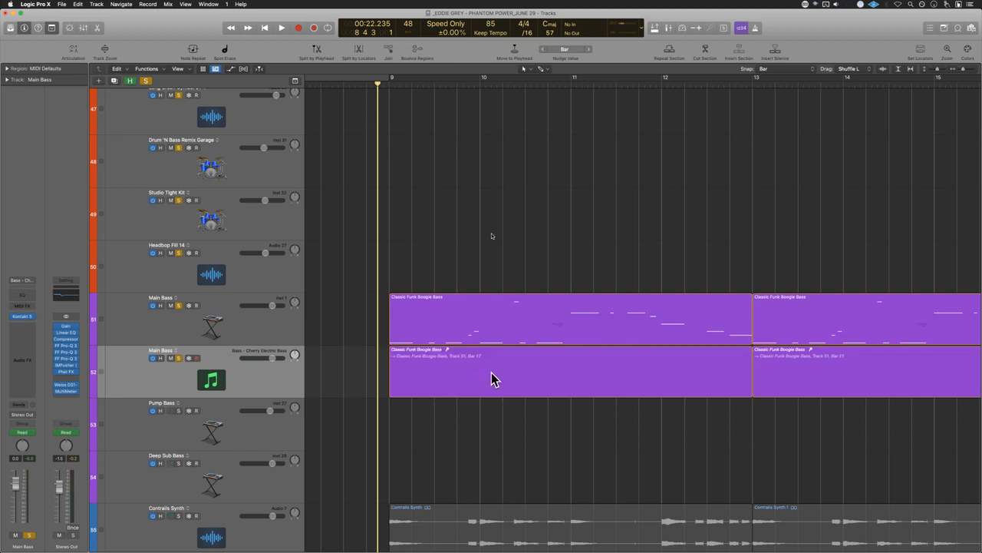
click(498, 376)
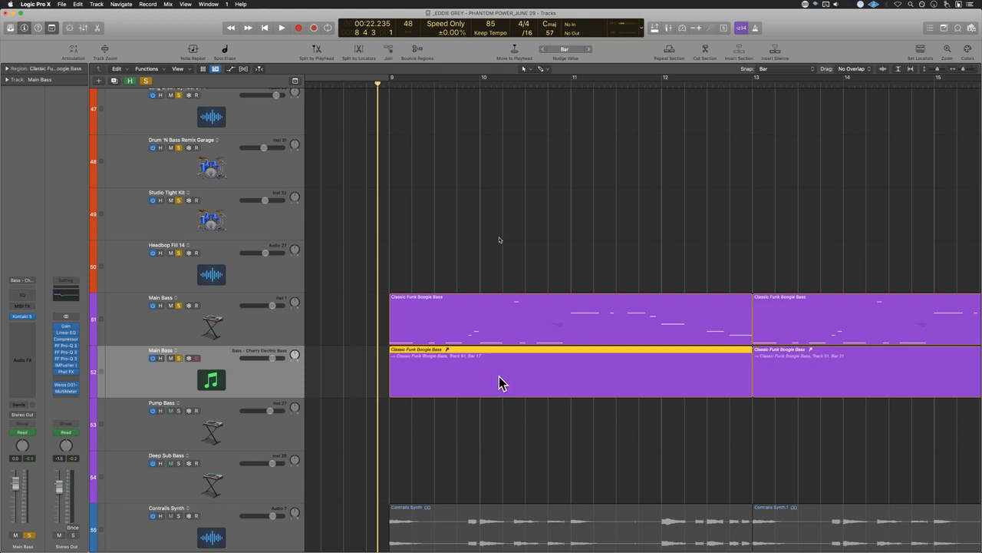
key(Delete)
Step: Copy the upper Main Bass region at bar 9 as an alias onto the Main Bass track directly below
click(499, 335)
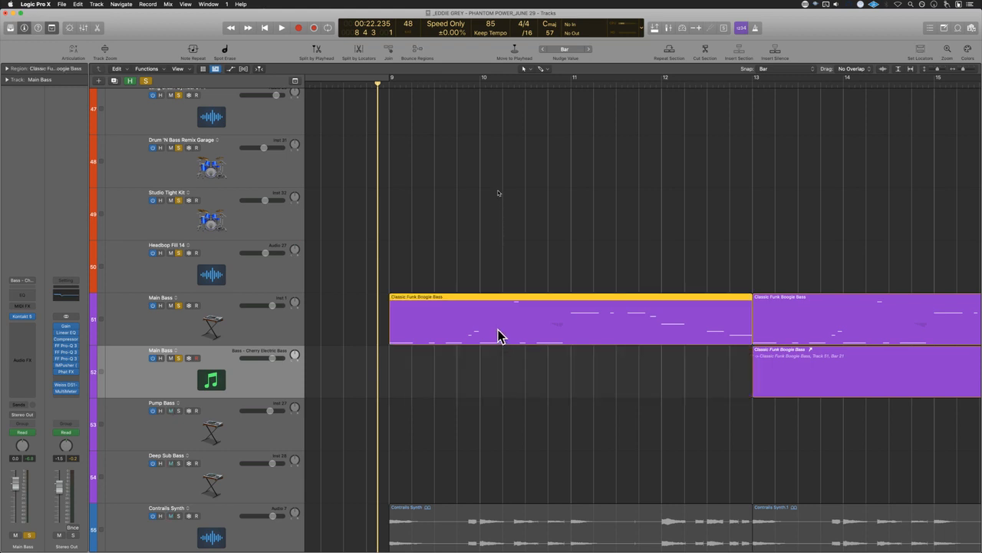
mouse_move(497, 336)
mouse_down()
mouse_move(495, 367)
mouse_move(495, 338)
mouse_up()
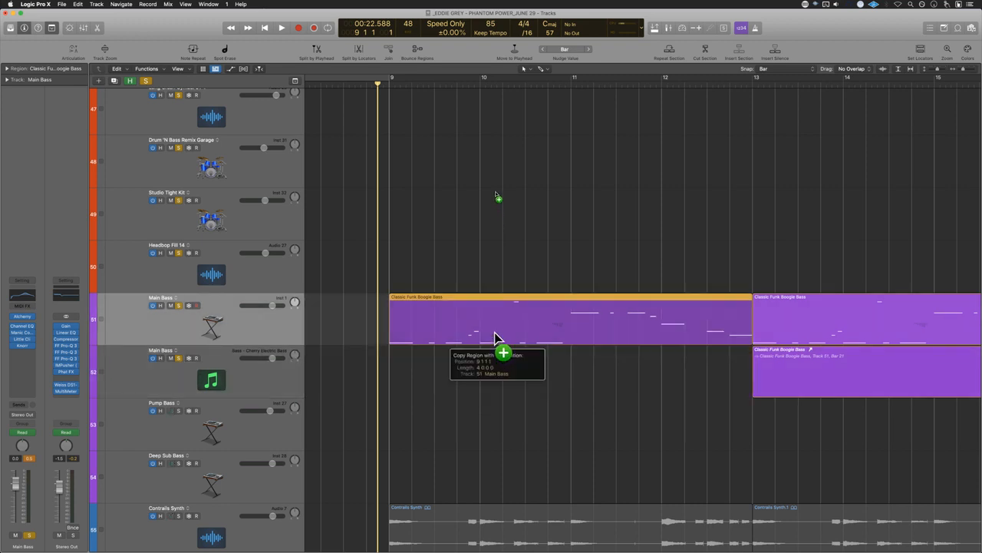
key(shift)
drag(495, 335, 495, 360)
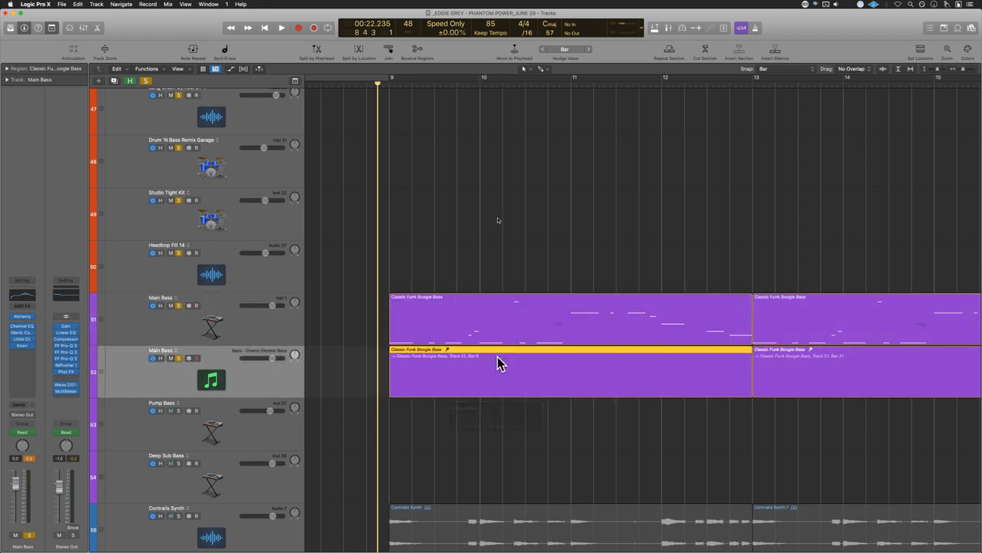
Step: Compare the alias with its source region, then compare the two Main Bass tracks' instruments by selecting each track
click(449, 422)
click(457, 367)
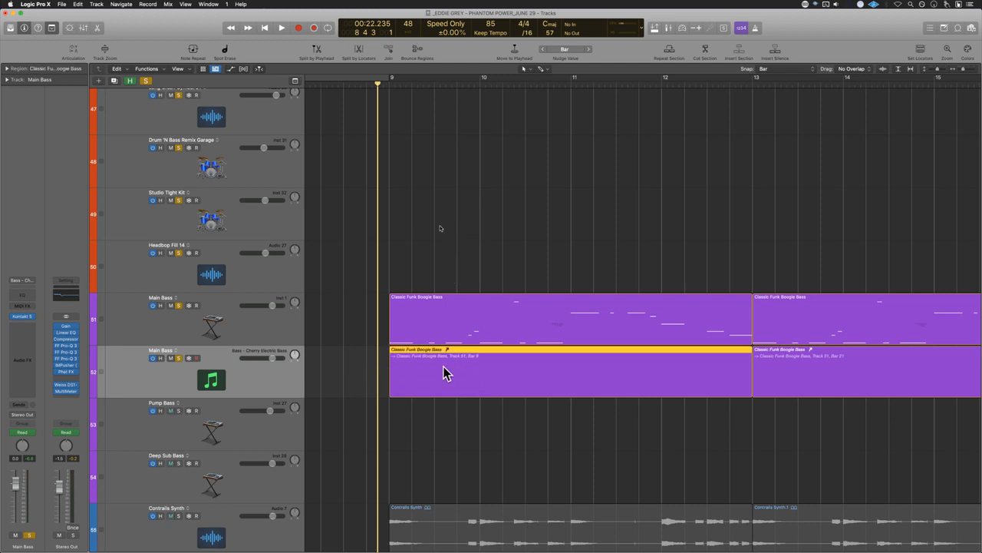
click(350, 290)
drag(350, 298, 463, 324)
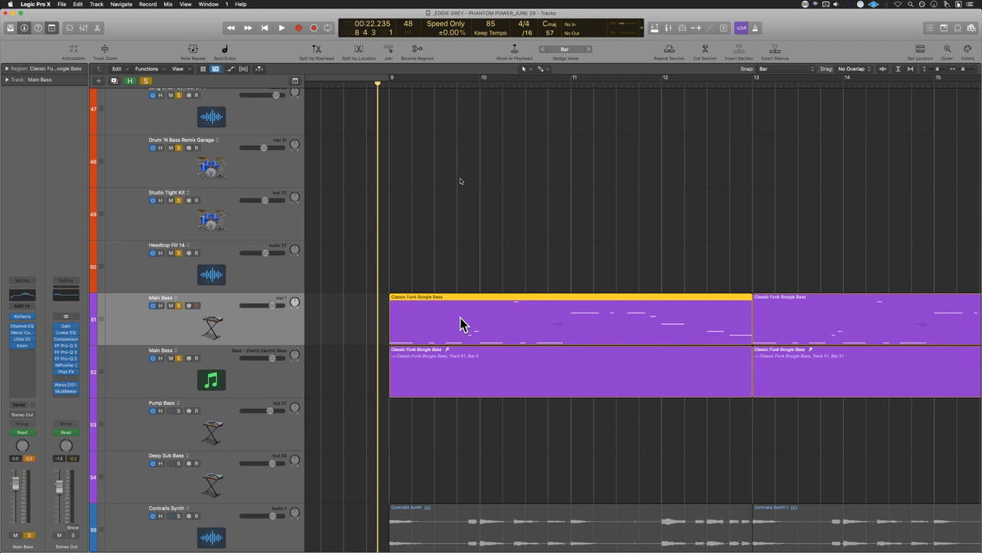
click(167, 334)
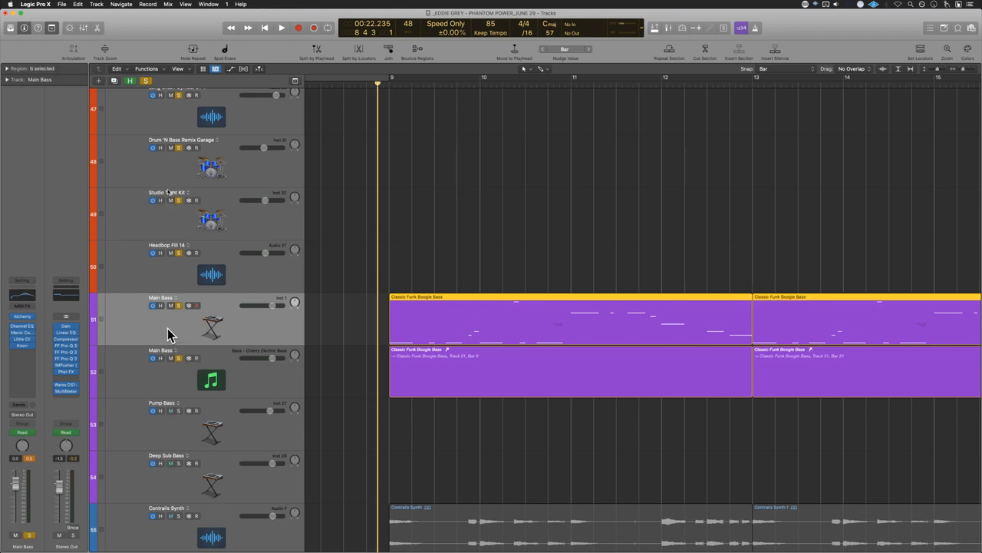
click(176, 384)
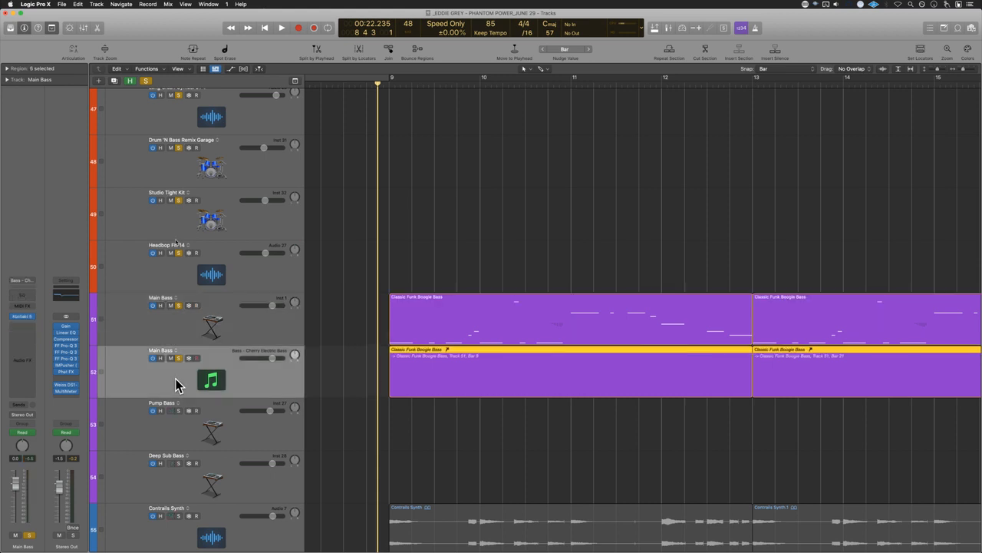
click(184, 331)
Step: Solo only the upper Main Bass track and play it from just before bar 9 into bar 11
click(146, 80)
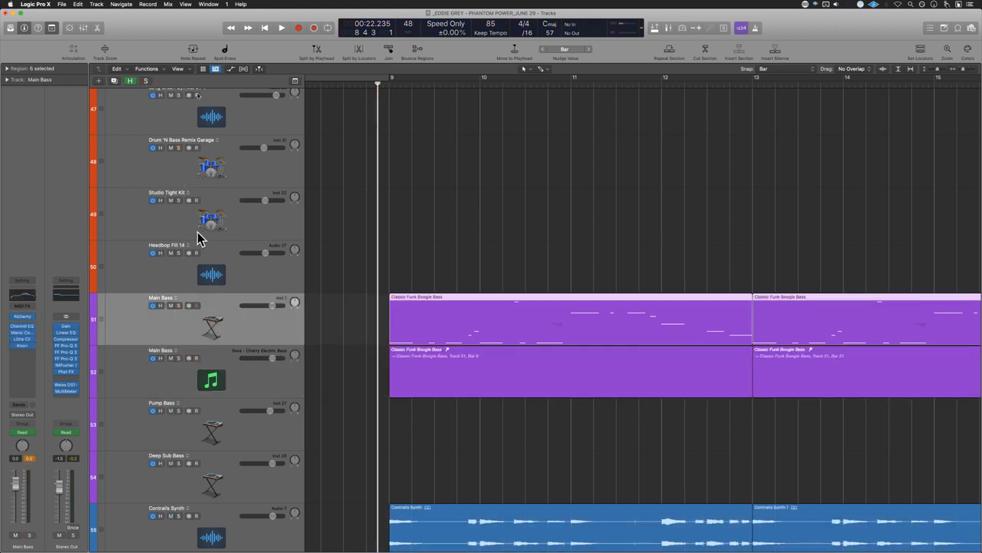
click(179, 306)
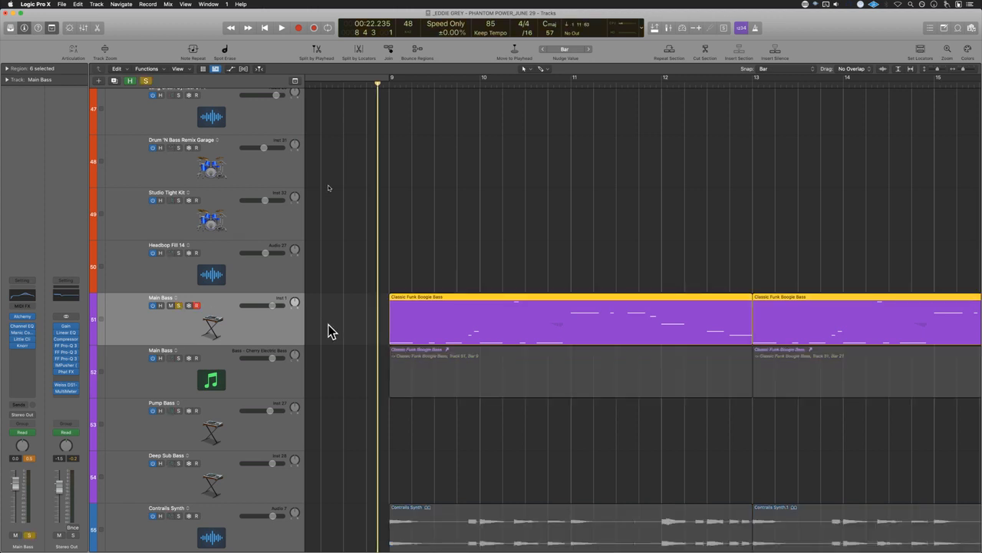
key(space)
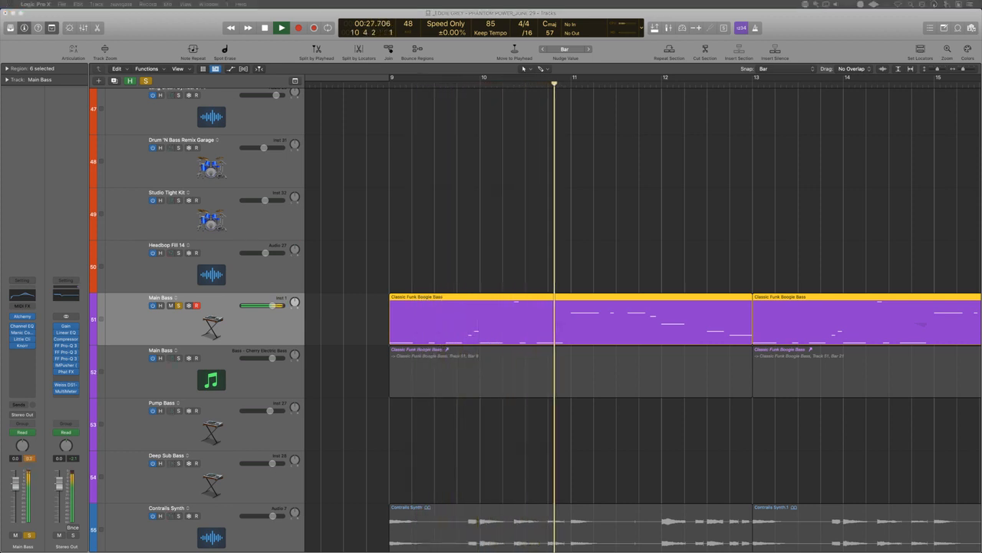
click(484, 190)
key(space)
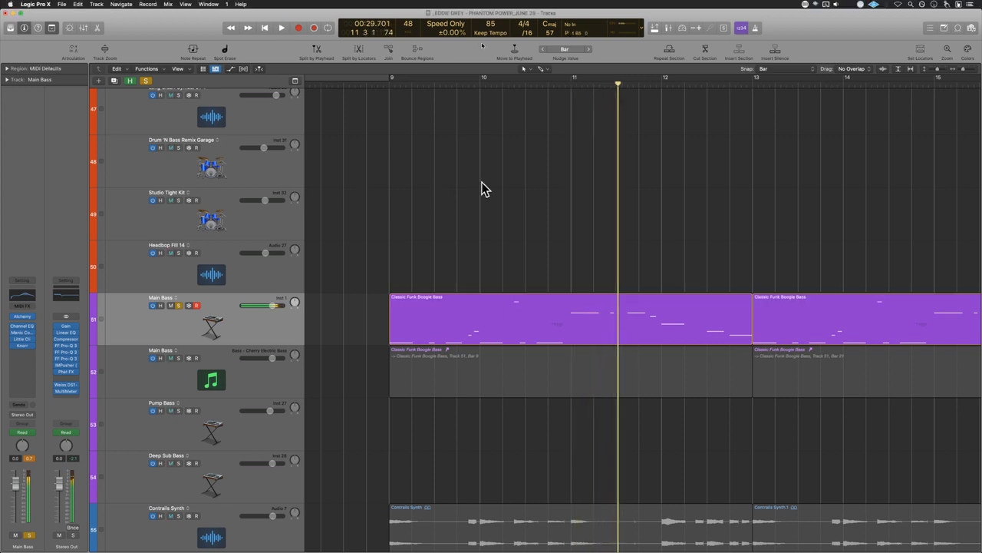
Step: Play both Main Bass tracks soloed together from bar 11, then hear the lower one alone before removing its solo
click(178, 357)
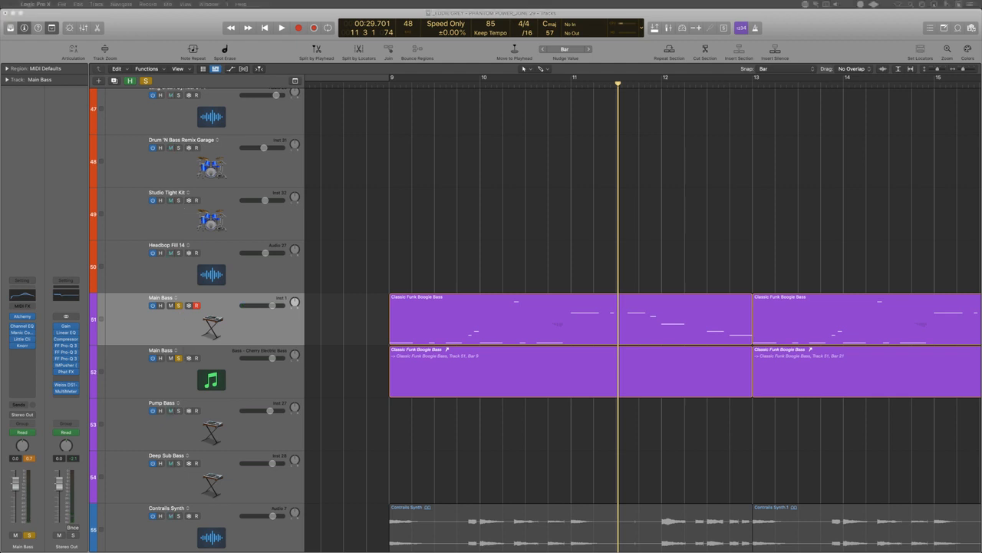
click(381, 247)
key(space)
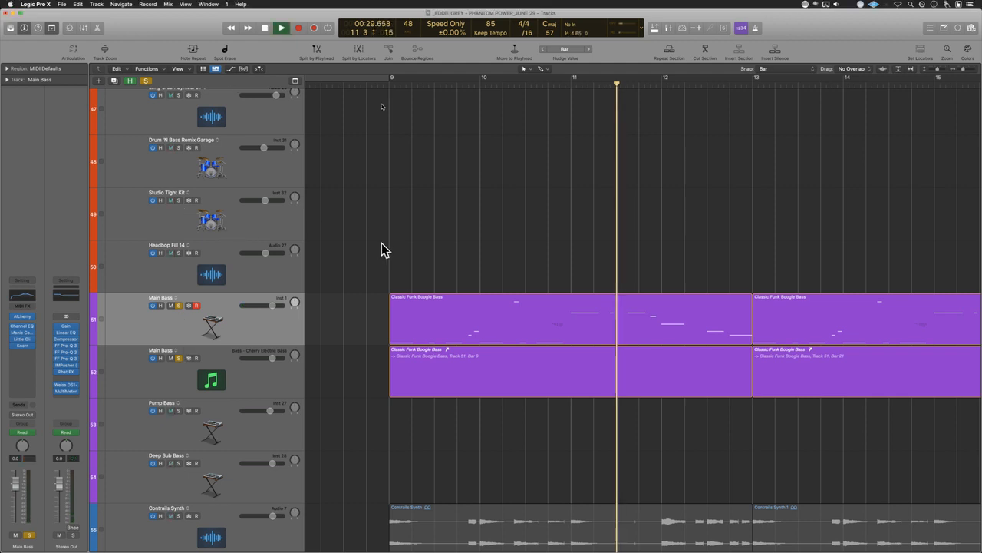
click(179, 305)
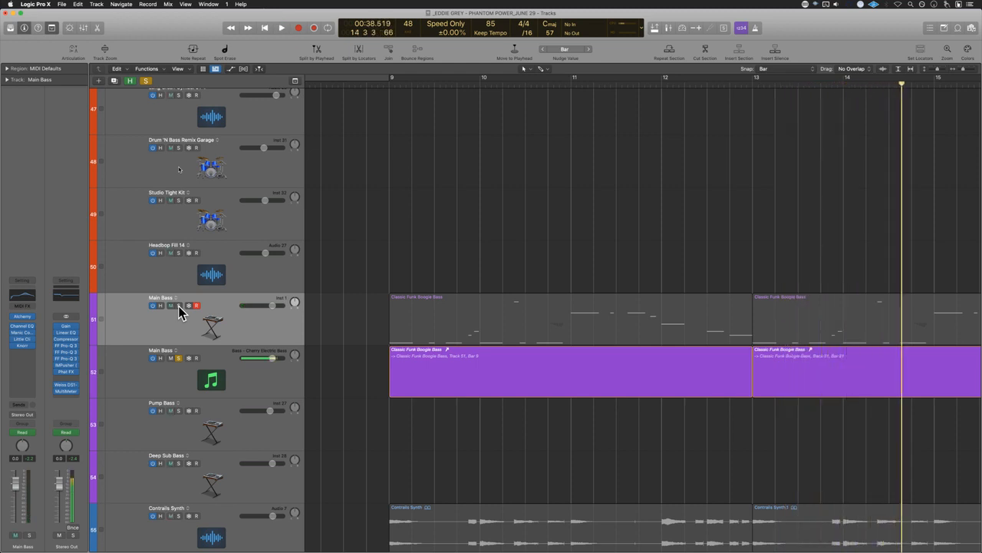
click(180, 358)
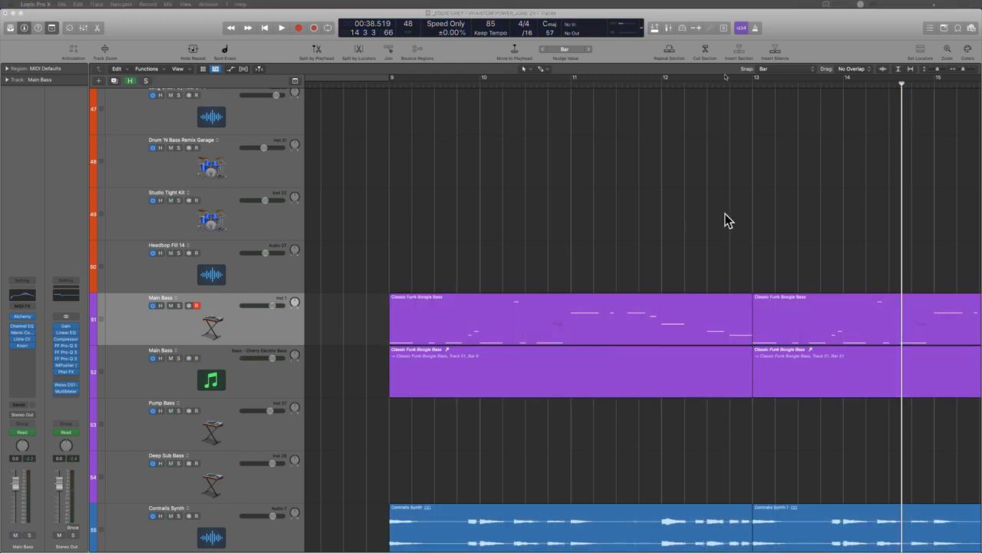
Step: Move the playhead to bar 9 and review the lower Main Bass track across the song, selecting its first two alias regions
click(385, 84)
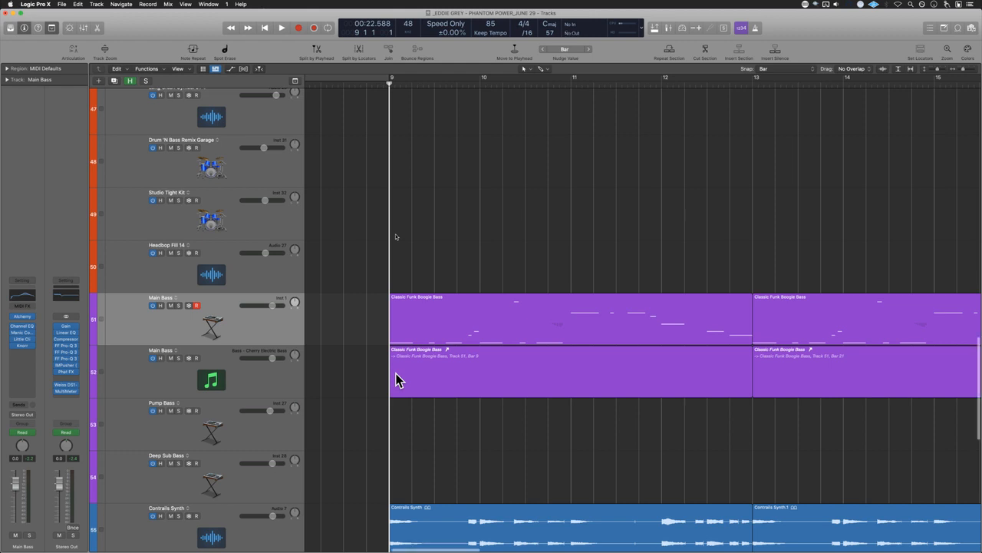
key(super+Left)
key(super+Left)
key(super+Left)
key(super+Left)
key(super+Left)
key(super+Left)
key(super+Left)
key(super+Left)
drag(335, 378, 531, 382)
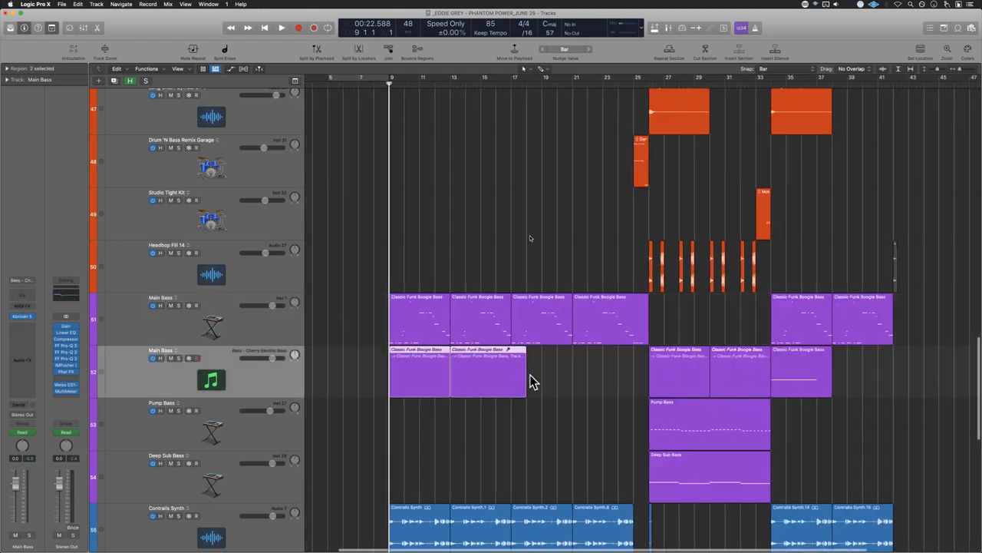
Step: Undo the alias copy and the region deletions on the lower Main Bass track
click(503, 422)
key(s)
key(super+z)
key(super+z)
key(super+z)
key(super+z)
key(super+z)
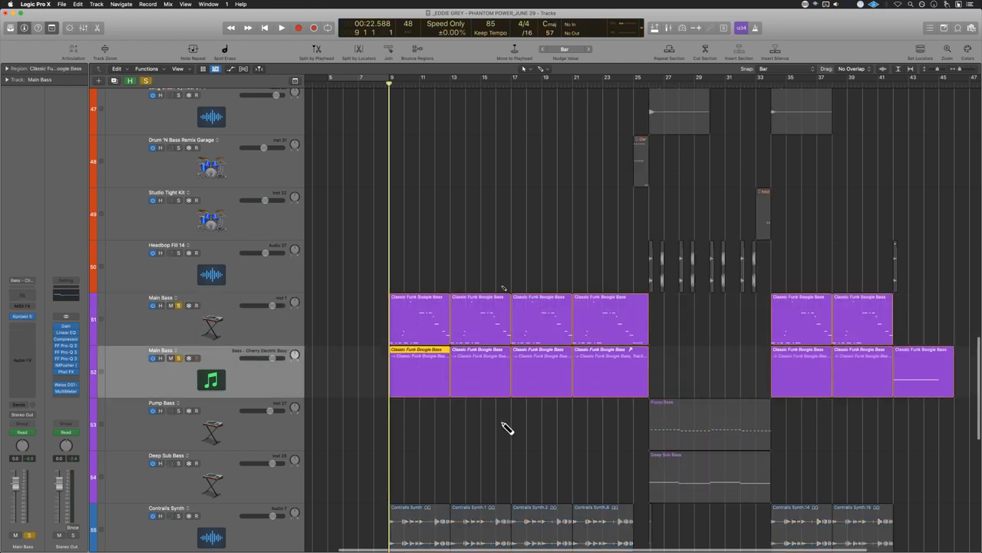
Step: Deselect the alias region on the lower Main Bass track and clear all track solos
key(s)
key(s)
click(369, 366)
click(146, 82)
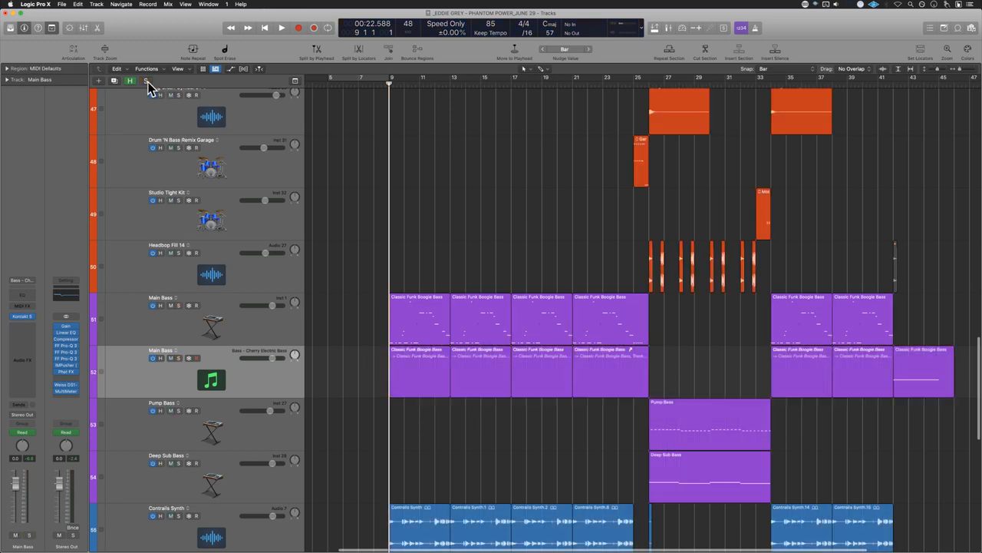
Step: Solo all drum tracks from Continuum Beat through Headbop Fill 14, together with both Main Bass tracks
scroll(554, 242, down, 5)
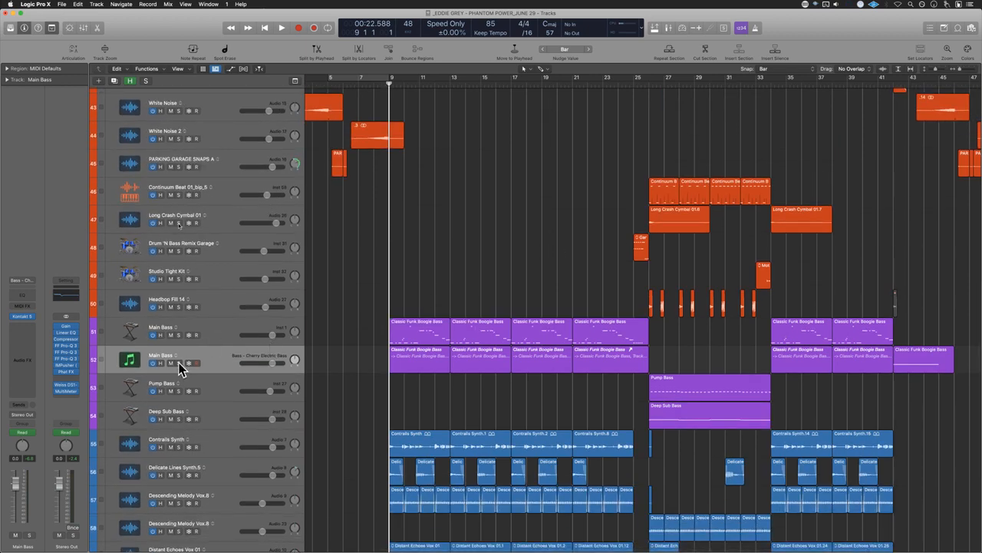
drag(180, 365, 179, 481)
scroll(181, 283, up, 5)
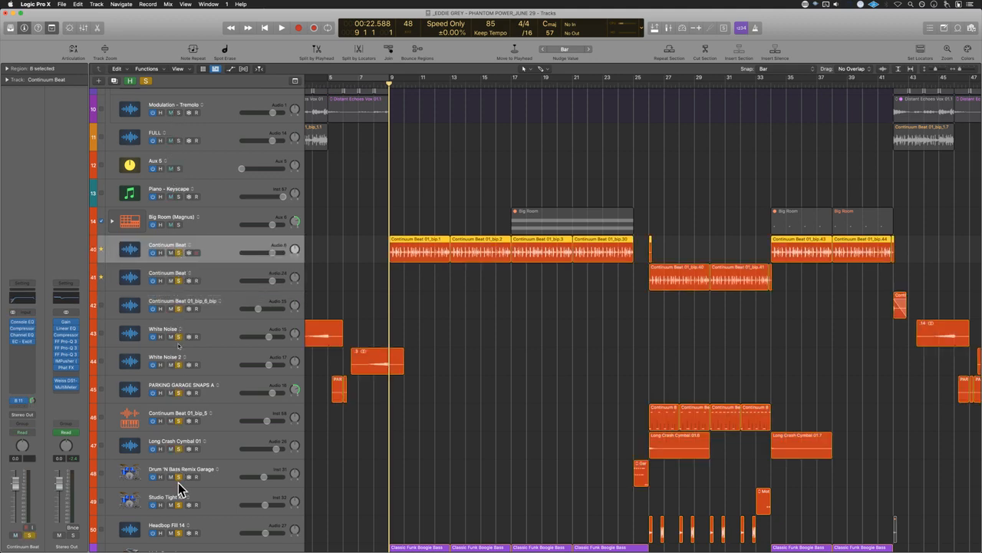
Step: Play the soloed drum and bass tracks from bar 9 to hear how they work together in the verse
key(super+Right)
key(super+Right)
key(super+Right)
key(super+Right)
key(super+Right)
scroll(427, 276, down, 5)
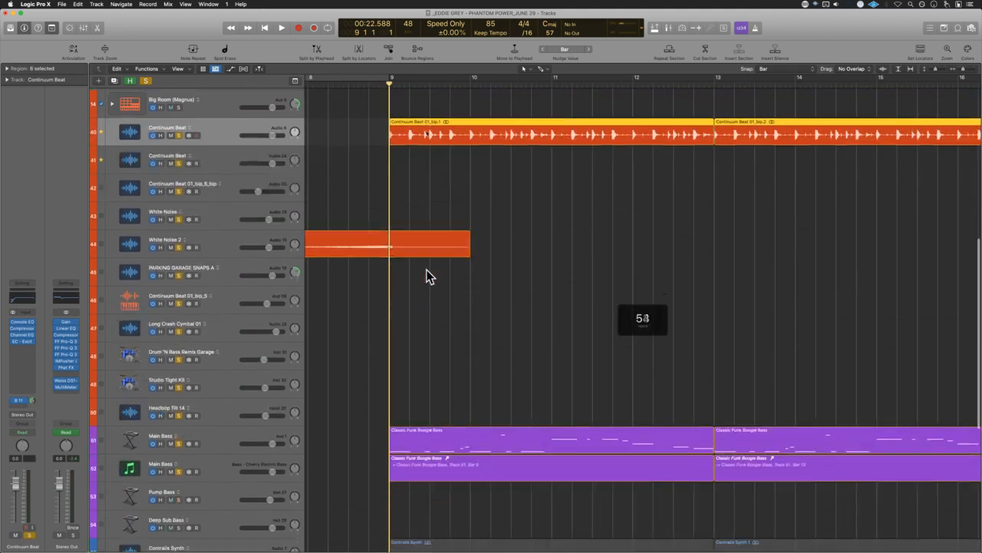
key(super+Right)
key(super+Right)
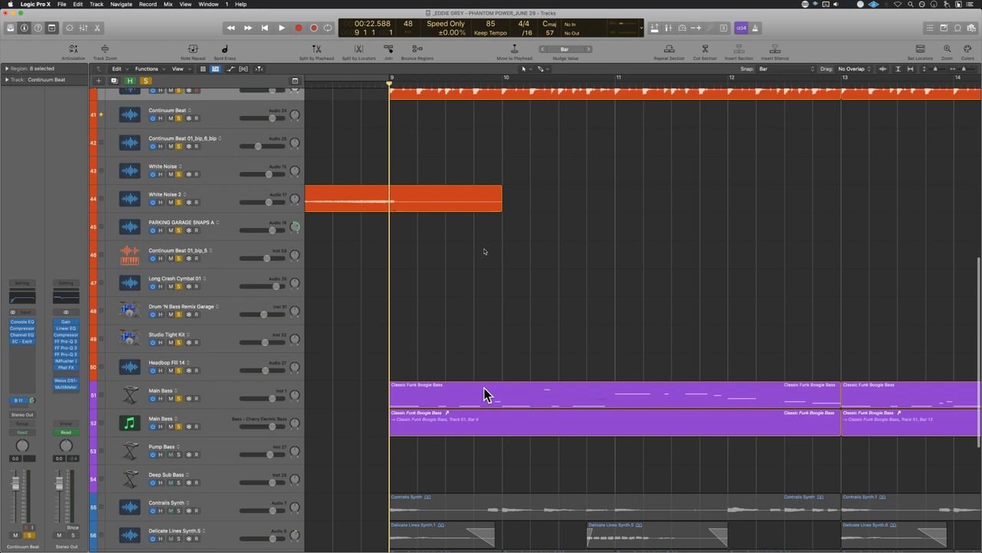
key(space)
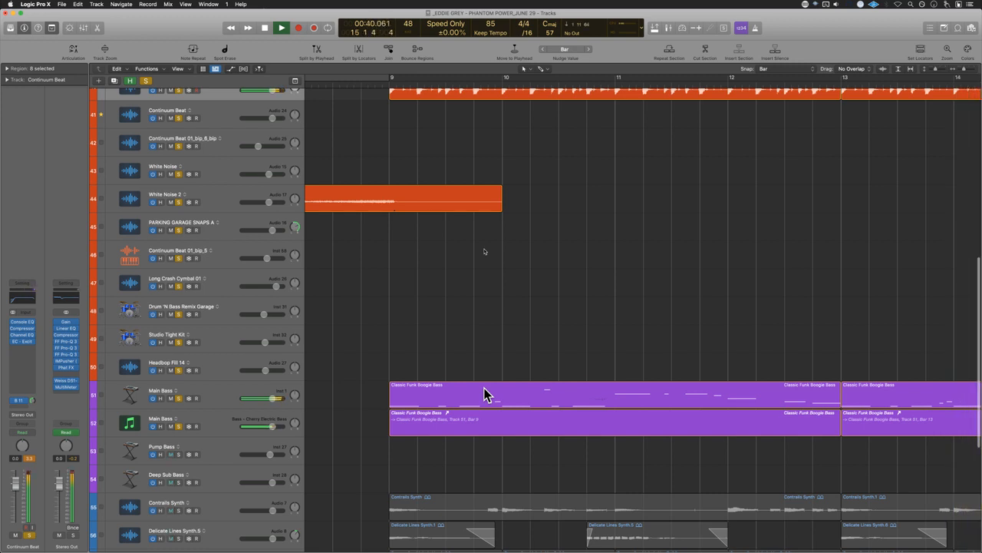
key(super+Left)
key(super+Left)
key(super+Left)
key(super+Left)
key(super+Left)
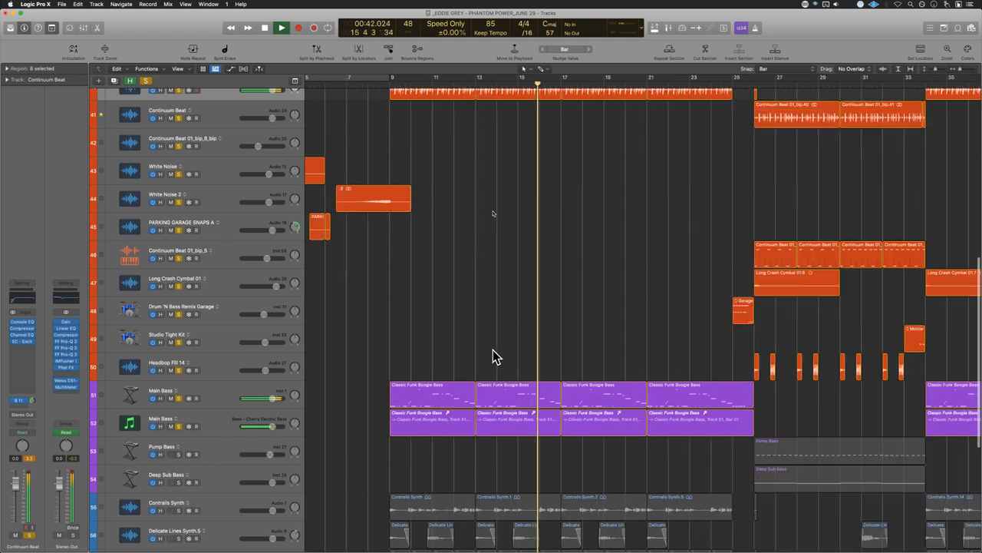
Step: Deselect the regions, clear all track solos and save the project
click(492, 349)
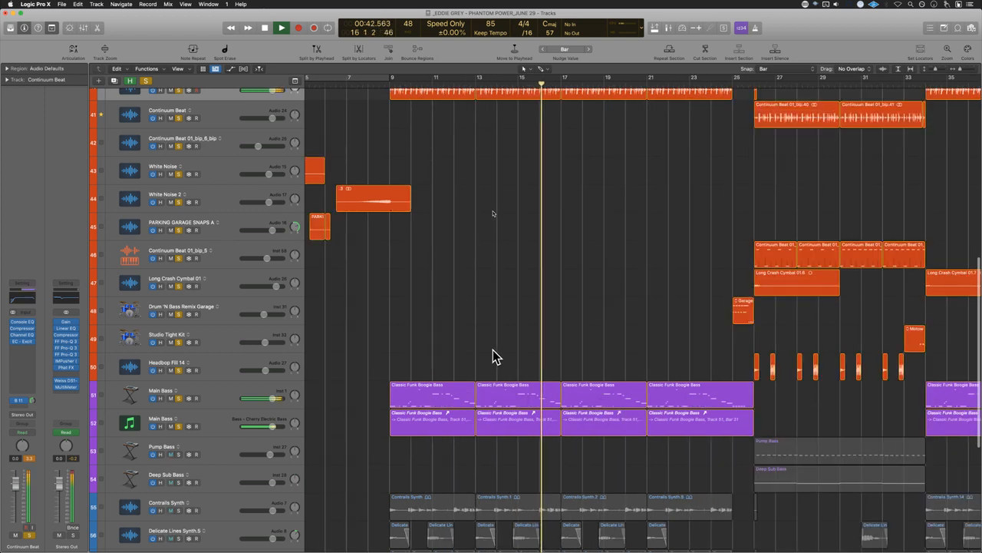
click(149, 80)
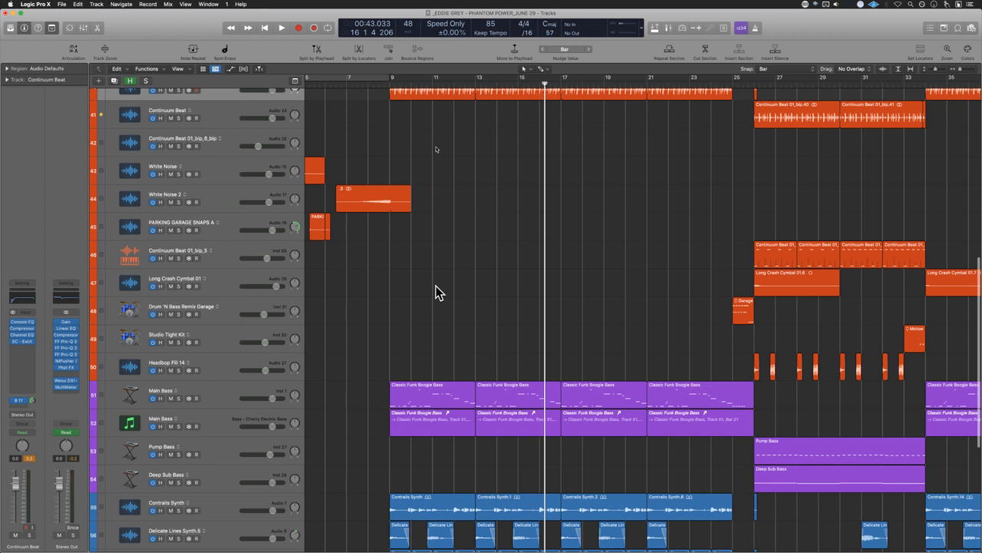
key(super+s)
Step: Move the playhead to bar 9 and solo the melodic tracks from Contrails Synth through Pumping Layers Vox
scroll(545, 325, down, 5)
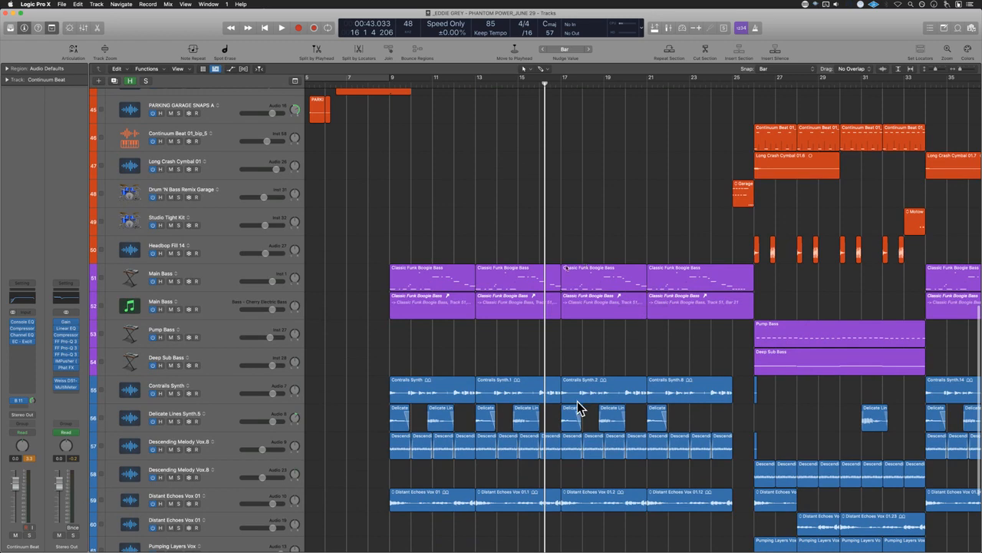
scroll(498, 393, down, 5)
click(385, 83)
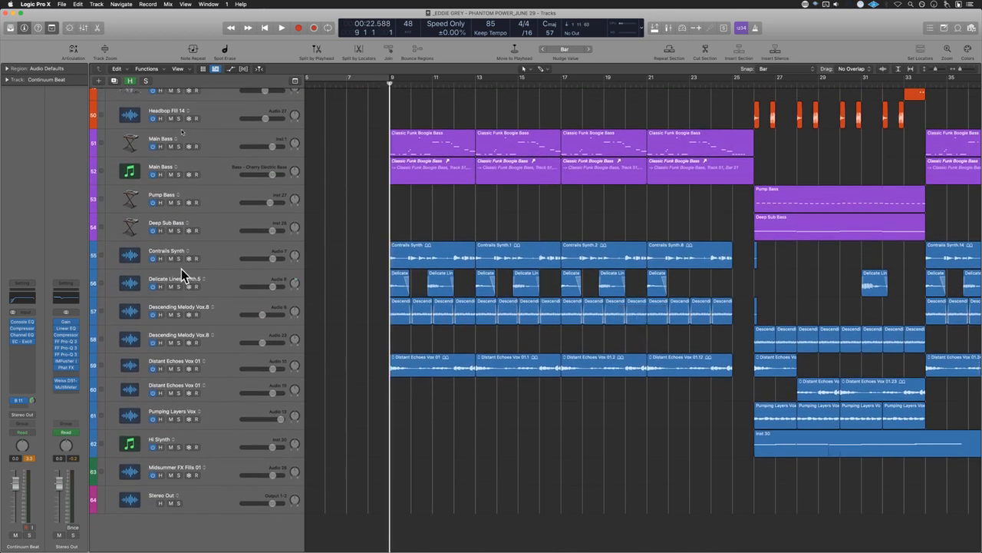
drag(179, 258, 177, 435)
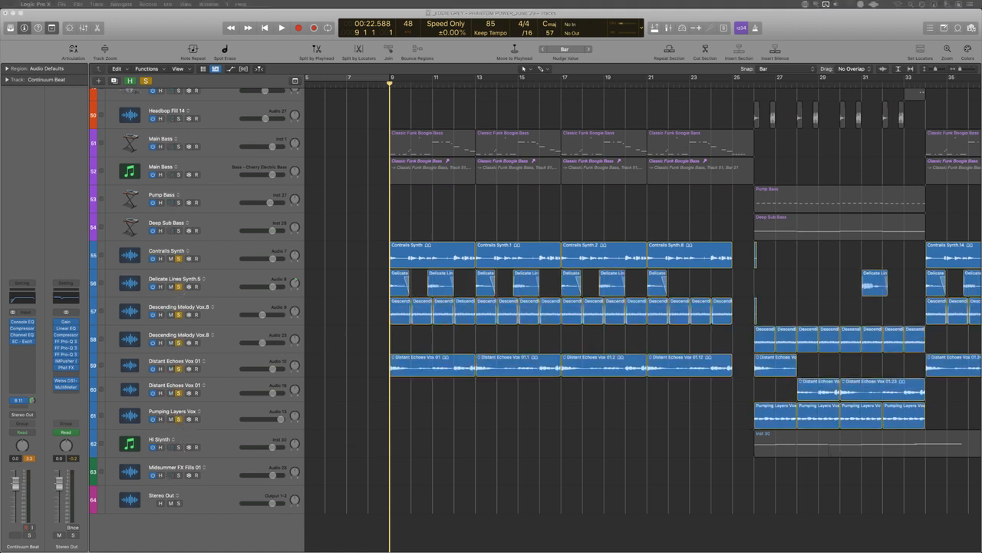
Step: Play the soloed synth and vocal tracks from bar 9 and stop in bar 14
click(445, 423)
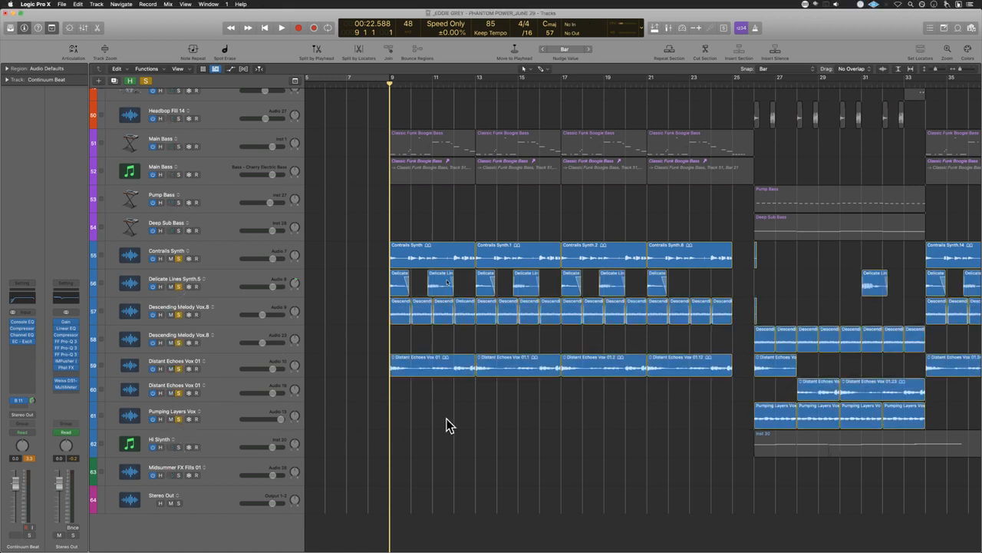
key(space)
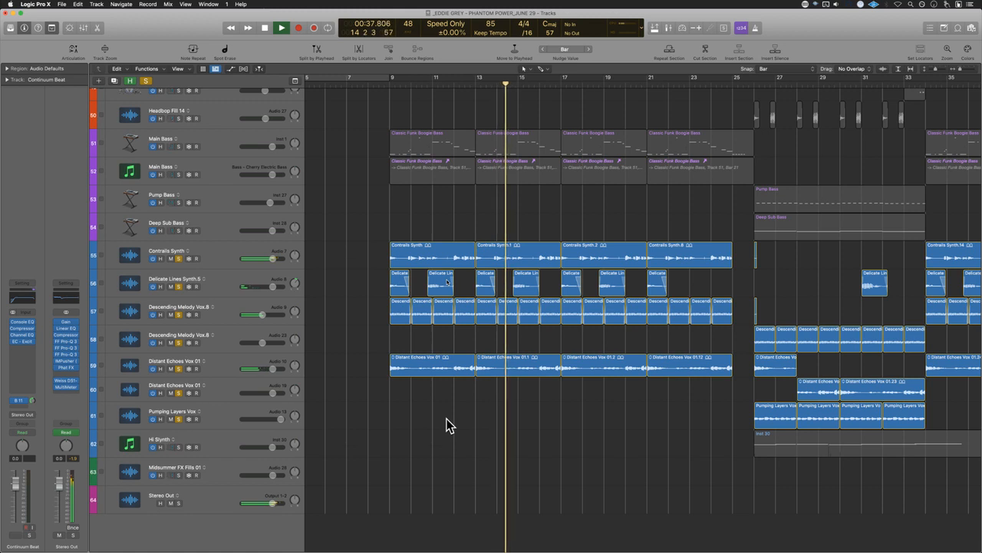
key(space)
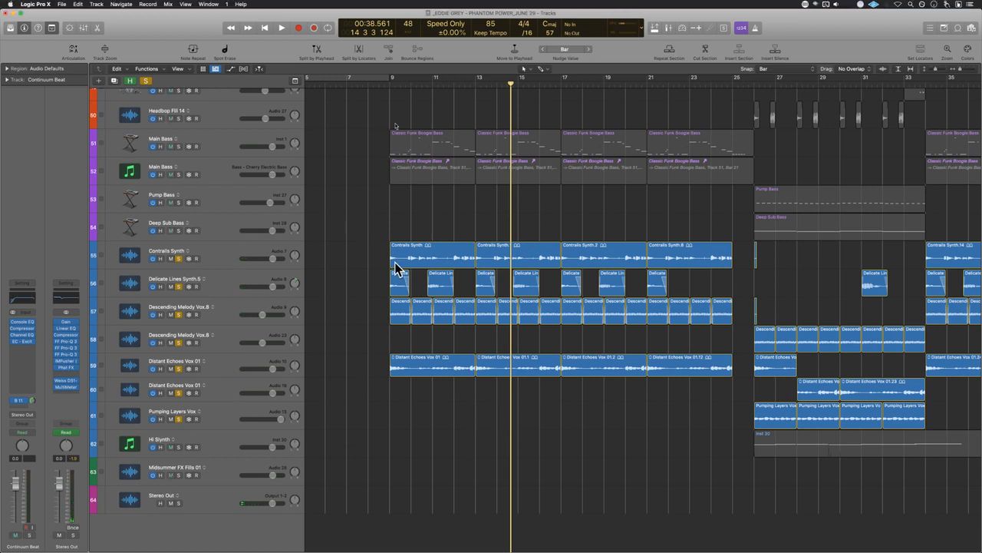
Step: Select the first Contrails Synth and Delicate Lines Synth regions at bar 9 to compare them with the other verse parts, and deselect them
key(super+Right)
key(super+Right)
scroll(398, 270, left, 5)
drag(460, 244, 515, 281)
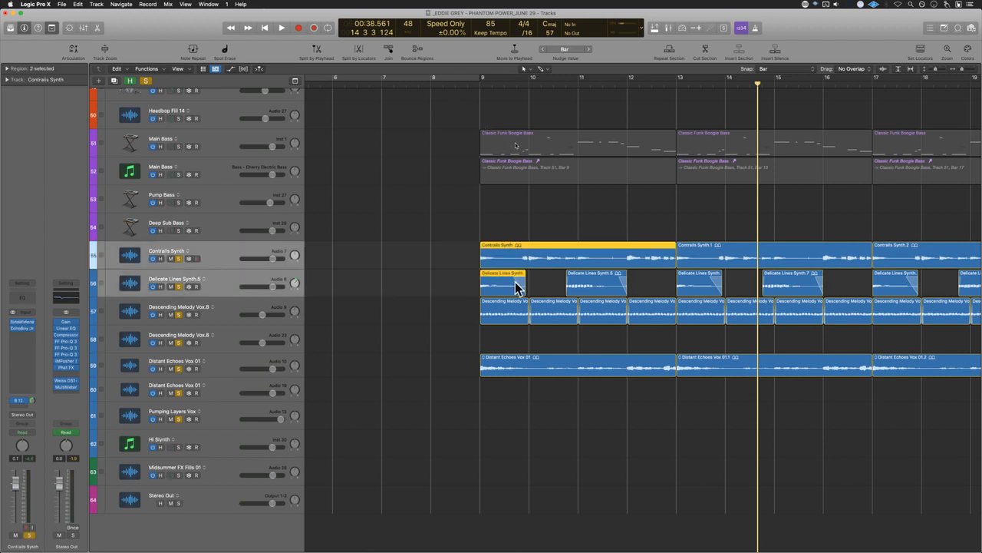
key(super+Left)
key(super+Left)
key(super+Left)
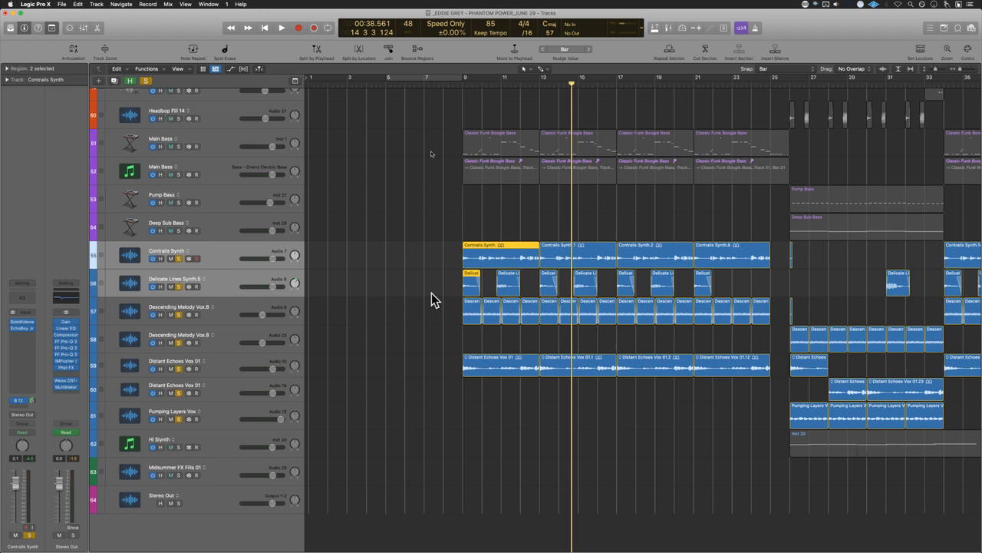
scroll(491, 366, down, 5)
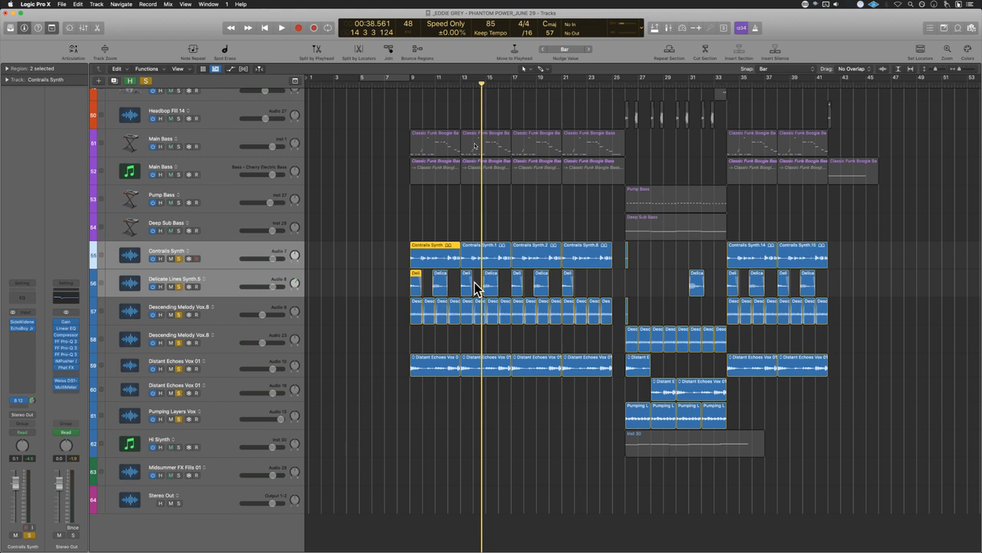
click(447, 342)
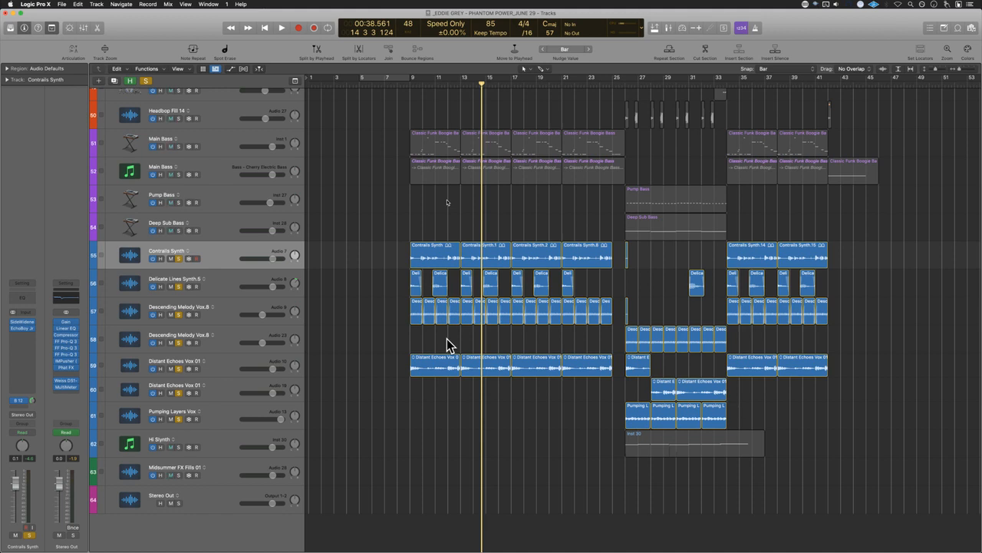
Step: Select the bass, synth and vocal regions starting at bar 26, clear all track solos and deselect the regions
drag(679, 164, 630, 199)
click(727, 508)
click(145, 81)
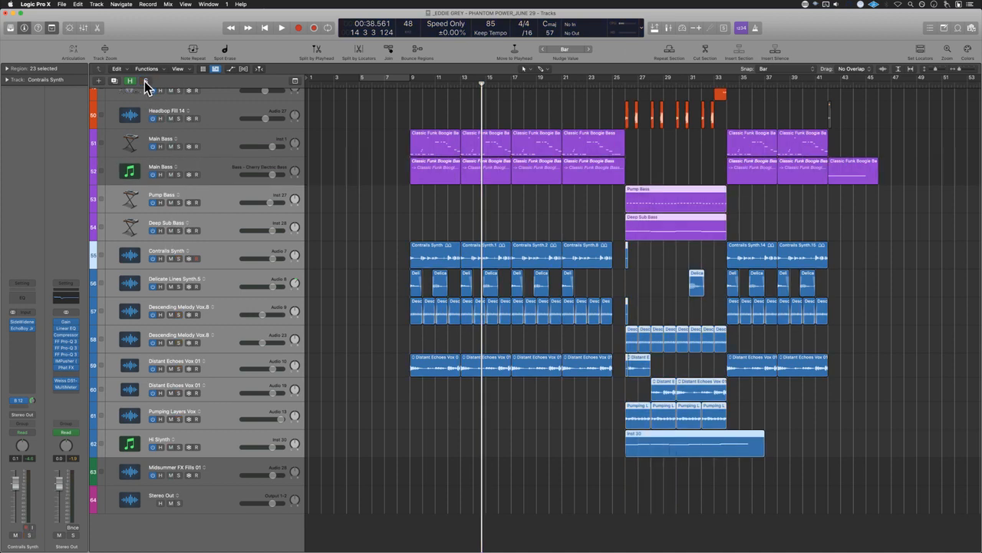
click(383, 200)
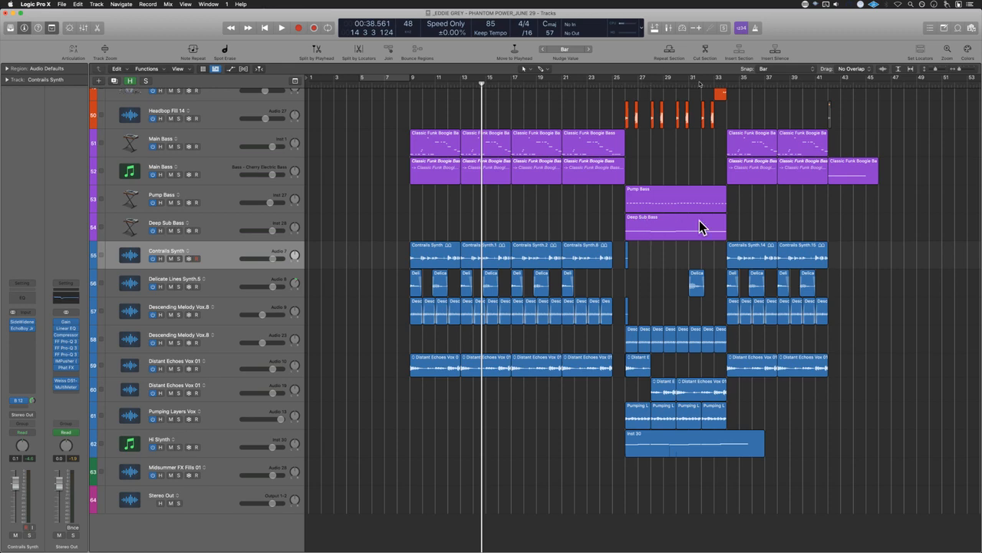
Step: Examine the end of the verse, selecting the last regions before bar 26 on both Main Bass tracks
key(super+Right)
key(super+Right)
key(super+Right)
scroll(668, 233, right, 3)
scroll(668, 234, right, 5)
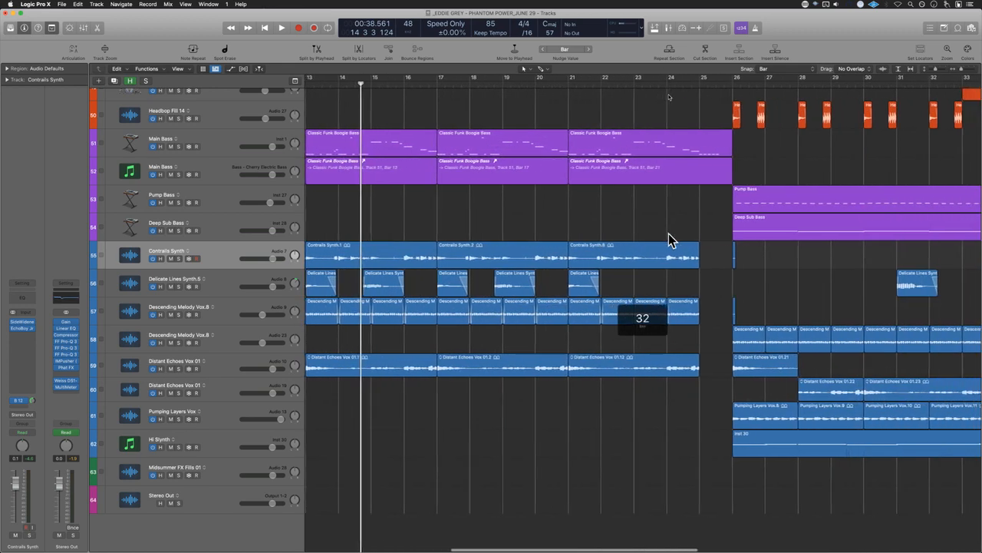
scroll(521, 189, up, 10)
scroll(521, 188, down, 10)
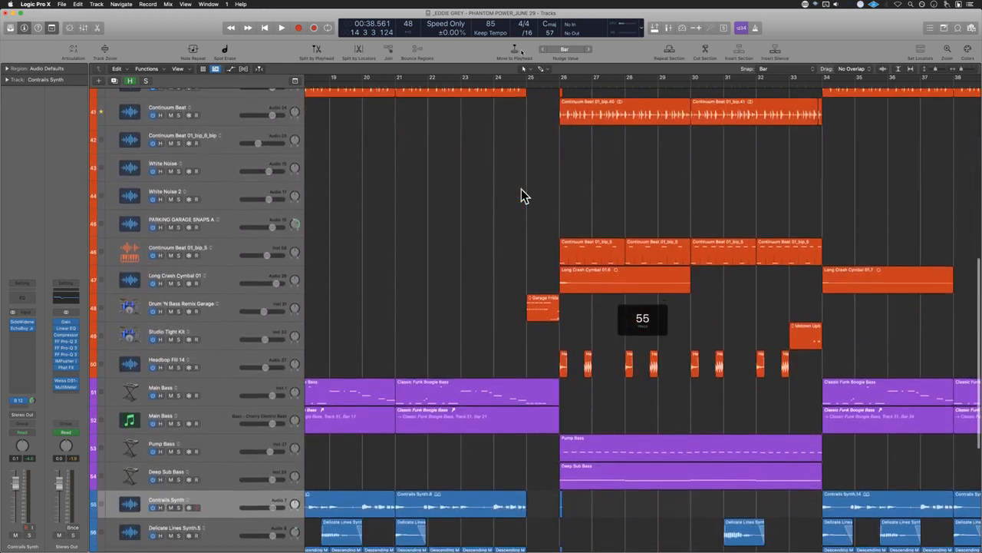
key(super+Right)
key(super+Right)
key(super+Right)
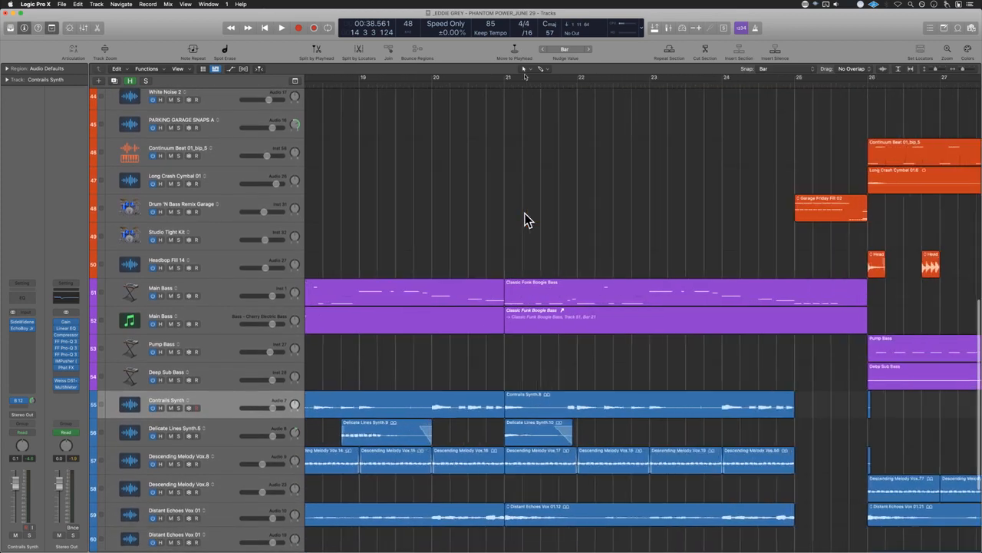
scroll(524, 214, right, 3)
drag(521, 248, 583, 346)
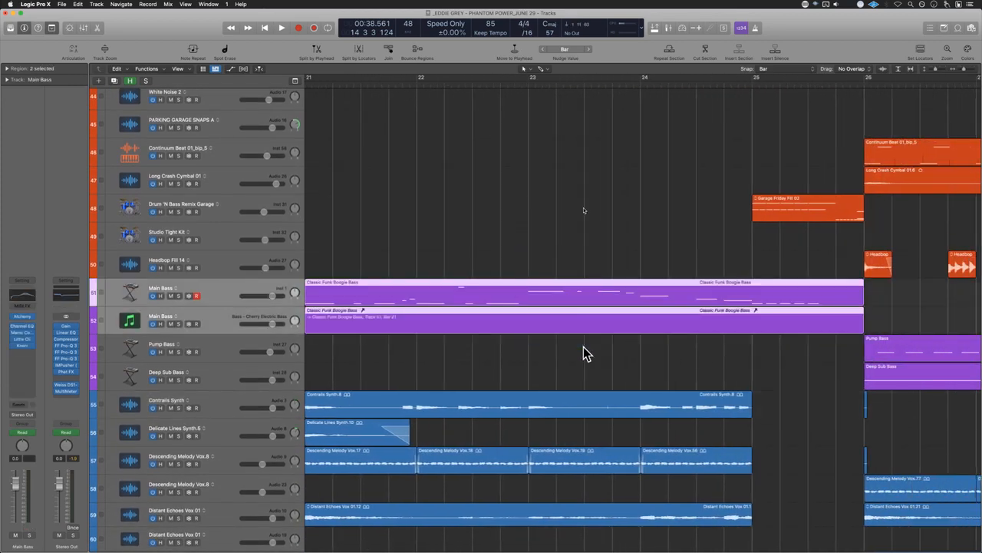
scroll(591, 351, right, 2)
scroll(591, 351, right, 2)
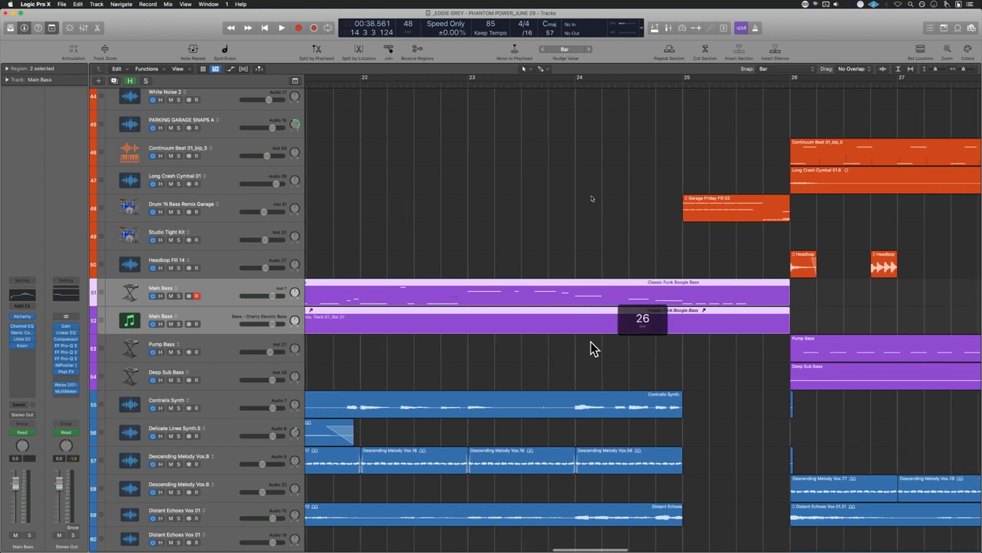
Step: Select the Garage Friday Fill 02 region at bar 25 and play the transition from bar 23 into bar 26
click(706, 207)
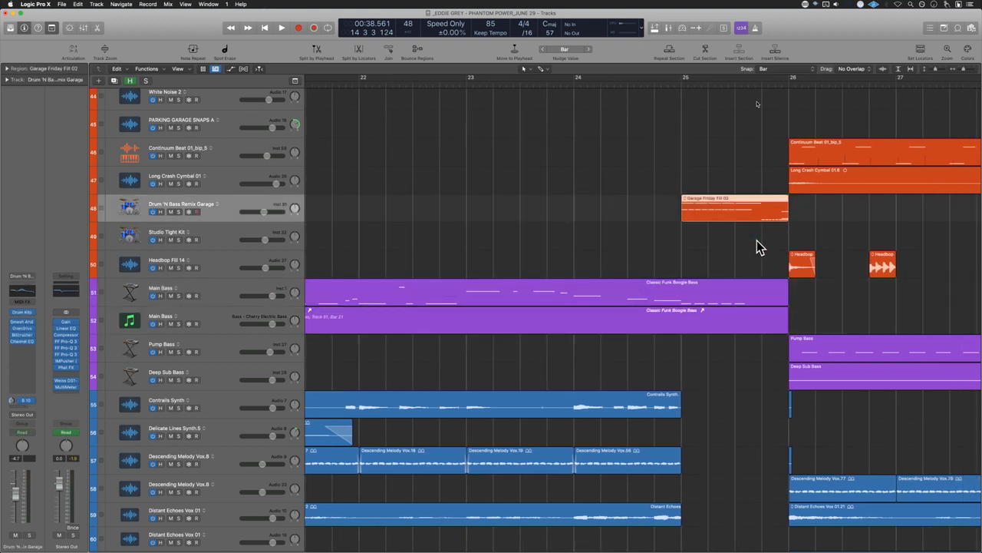
key(cmd+Left)
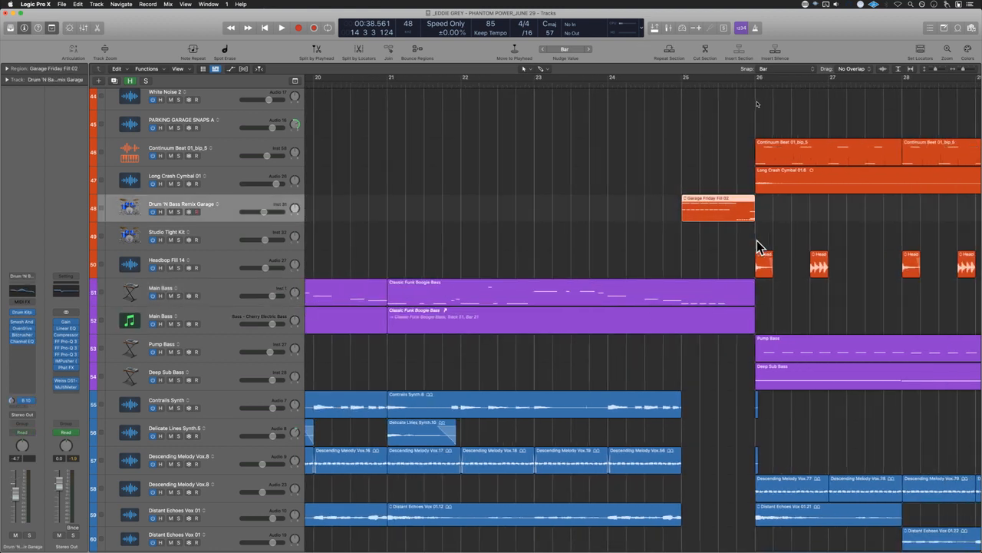
click(545, 80)
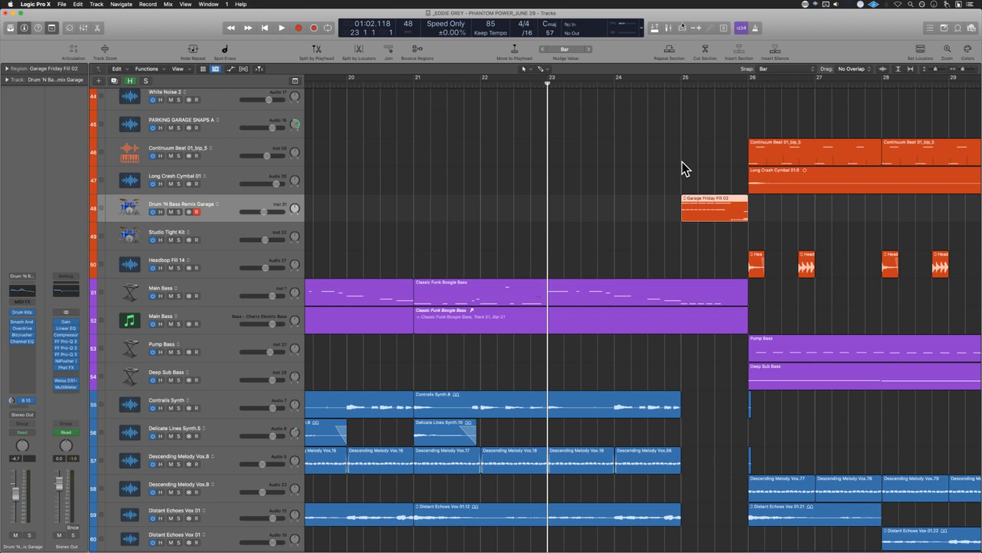
key(space)
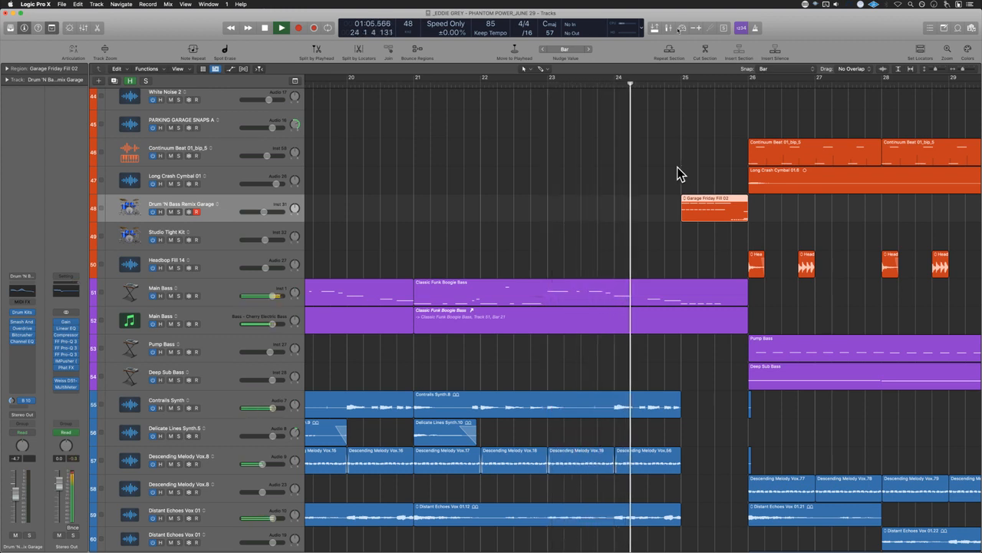
click(678, 167)
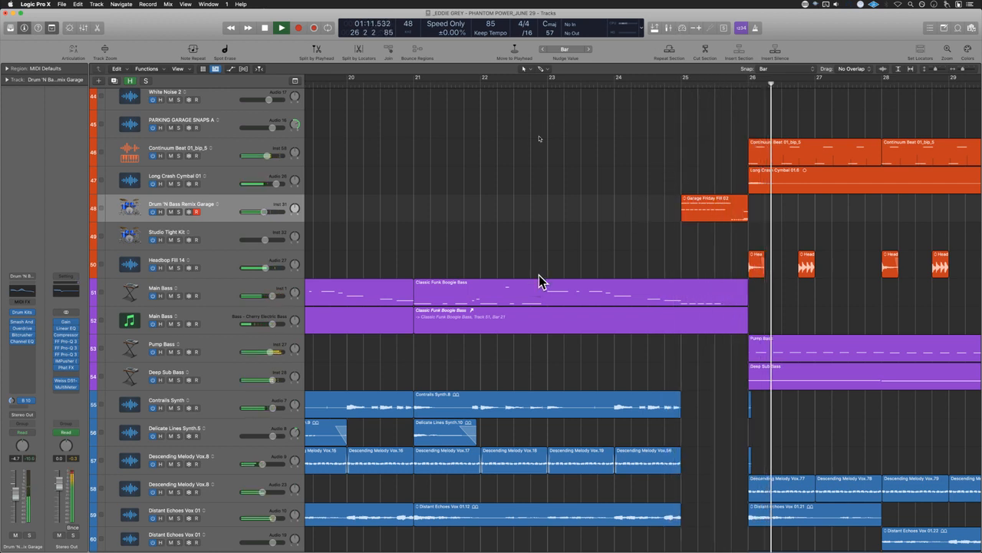
key(space)
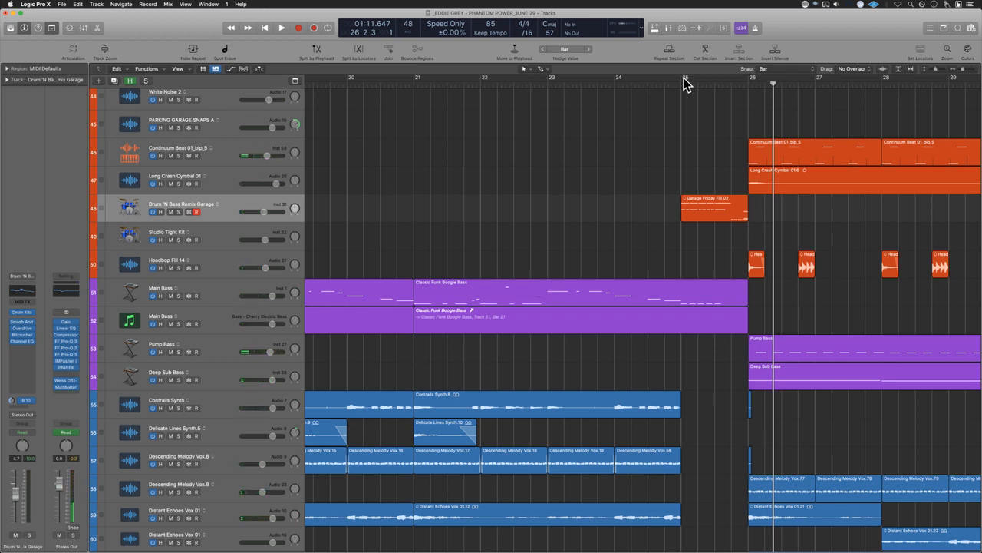
Step: Set the cycle range to span bar 25, covering the Garage Friday Fill 02 region
drag(685, 83, 746, 81)
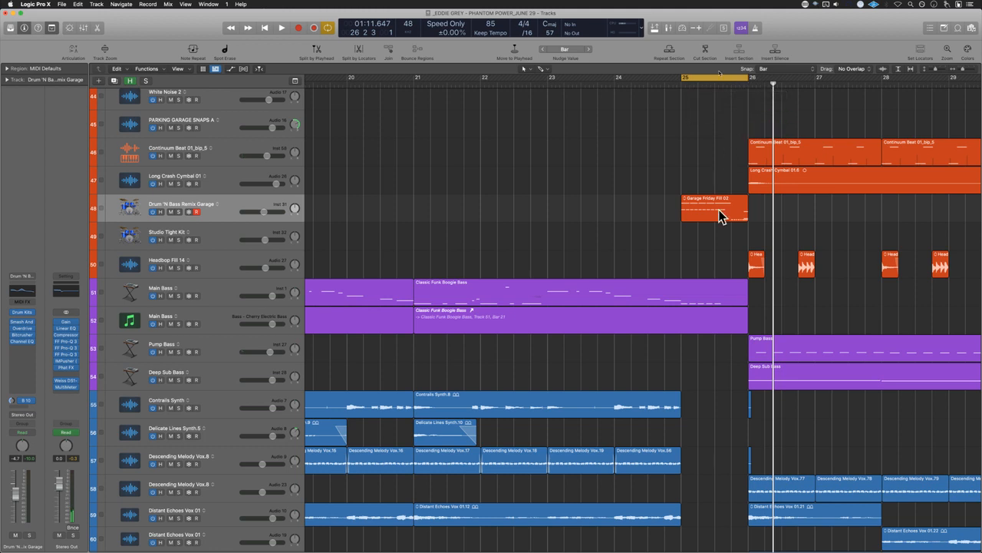
key(super+Right)
key(super+Right)
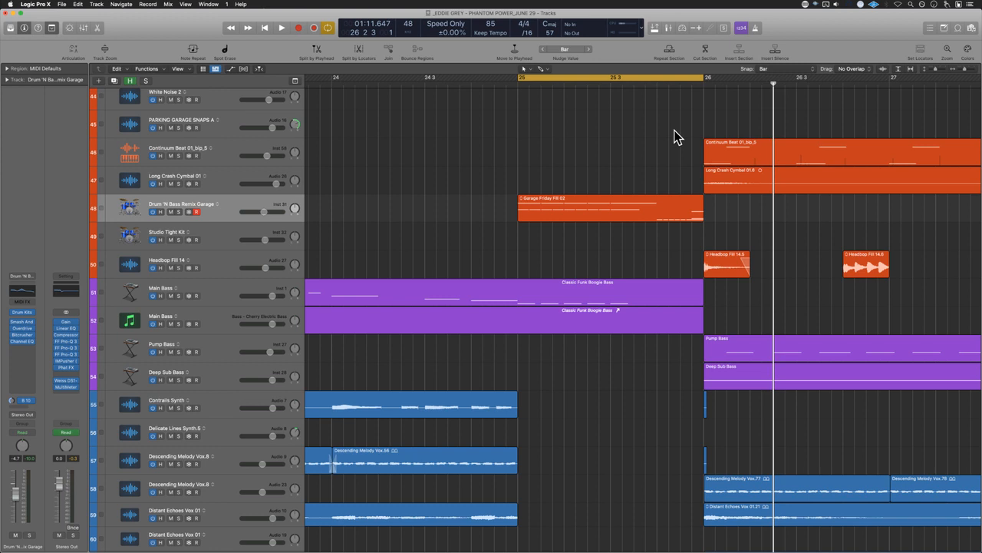
Step: Cut the one-bar section at bar 25 out of the whole arrangement so that everything after it moves one bar earlier
key(super+a)
key(z)
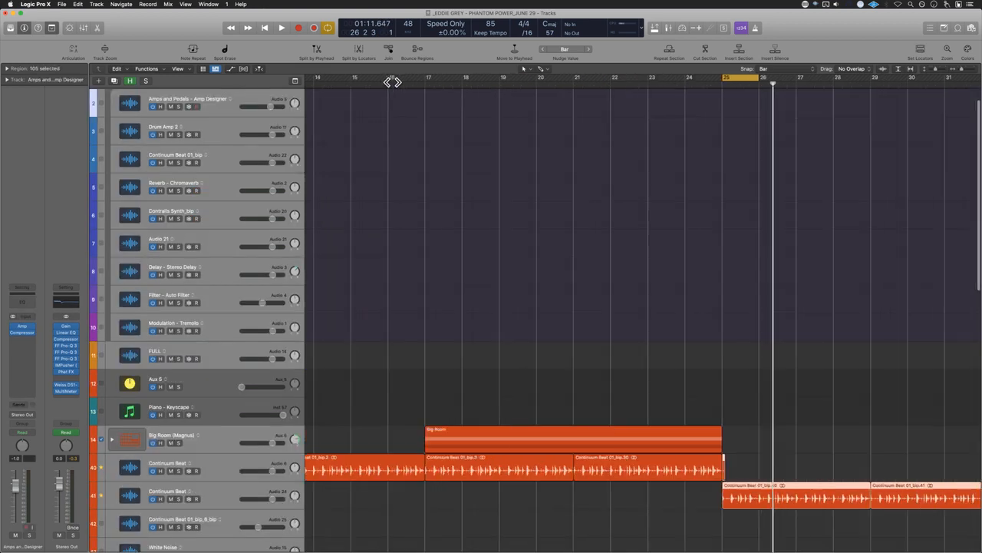
scroll(636, 283, down, 10)
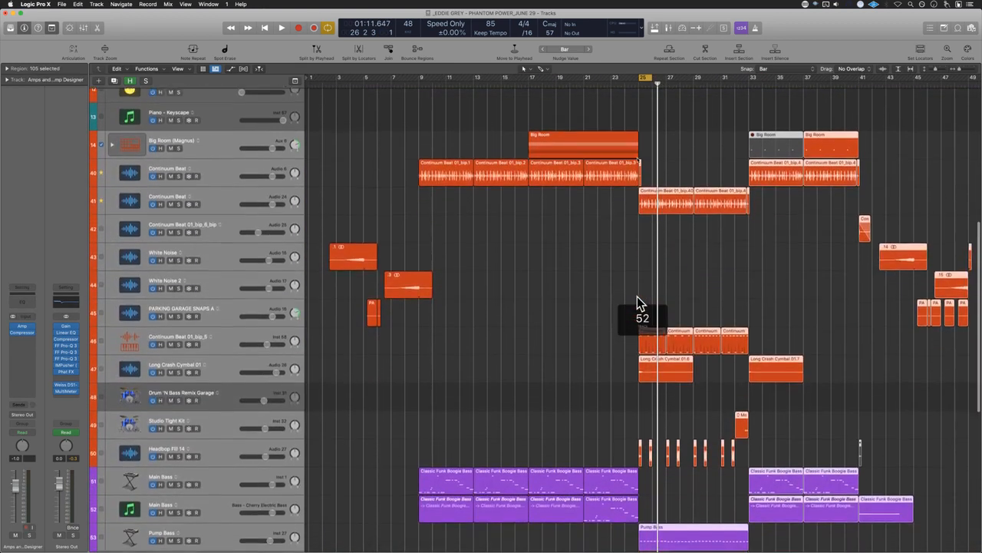
Step: Play the shortened transition from bar 22 through bar 26 to hear it without the drum-fill bar
key(super+Right)
key(super+Right)
key(super+Right)
key(super+Right)
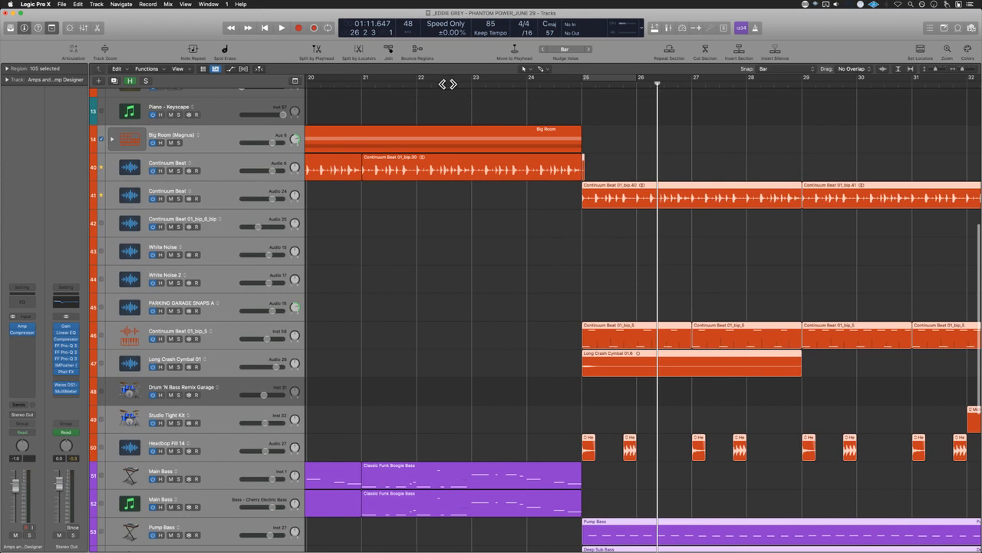
click(446, 83)
click(501, 238)
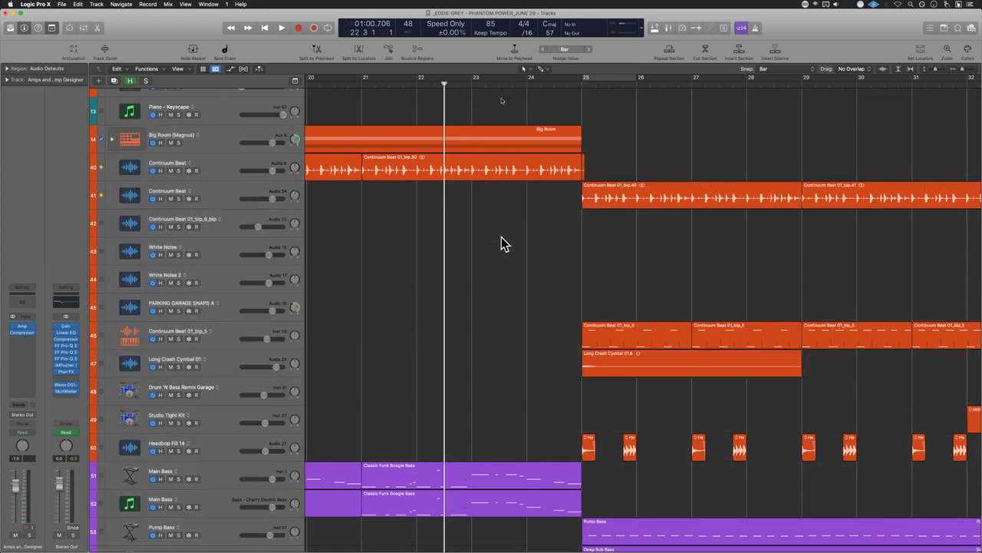
key(space)
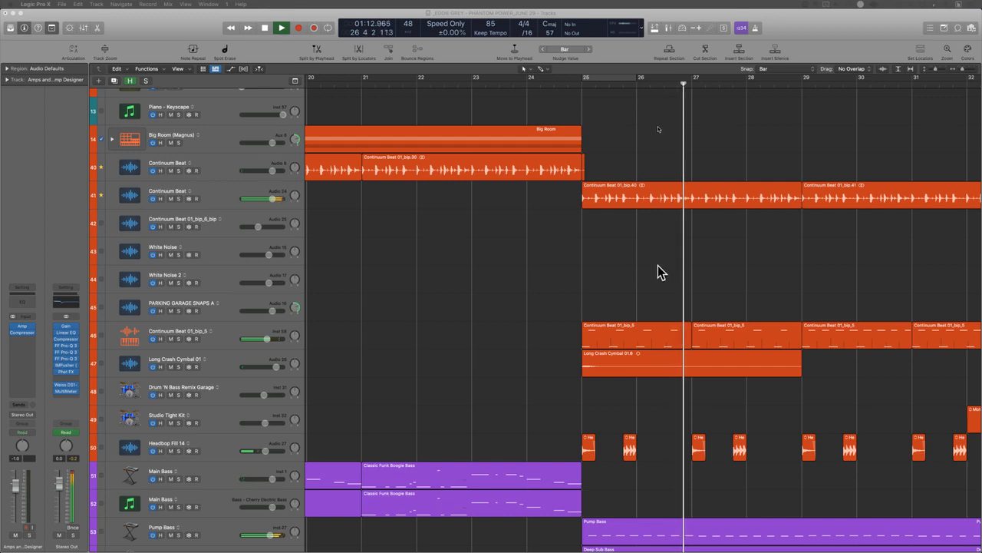
key(space)
Step: Undo the section cut at bar 25 and select the Garage Friday Fill 02 region
key(super+Right)
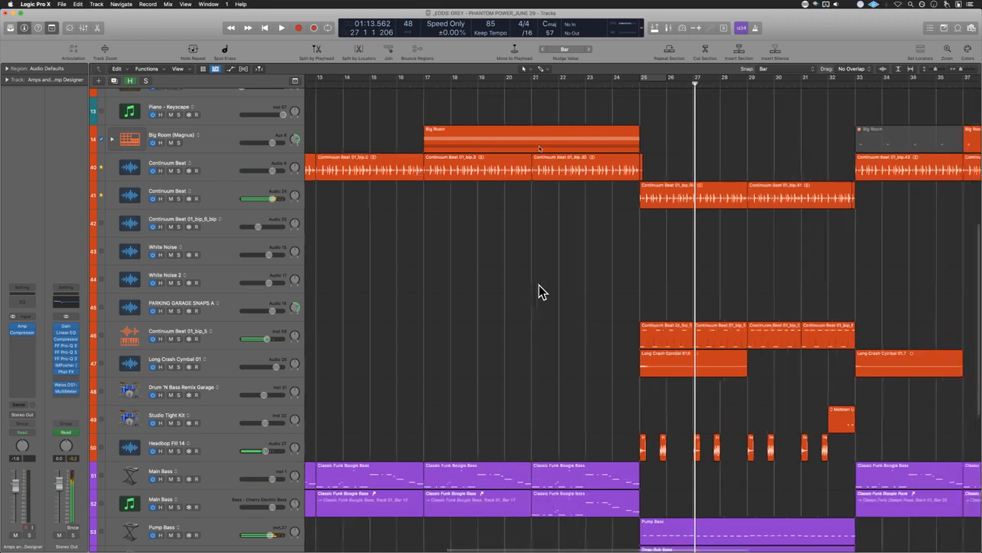
key(super+z)
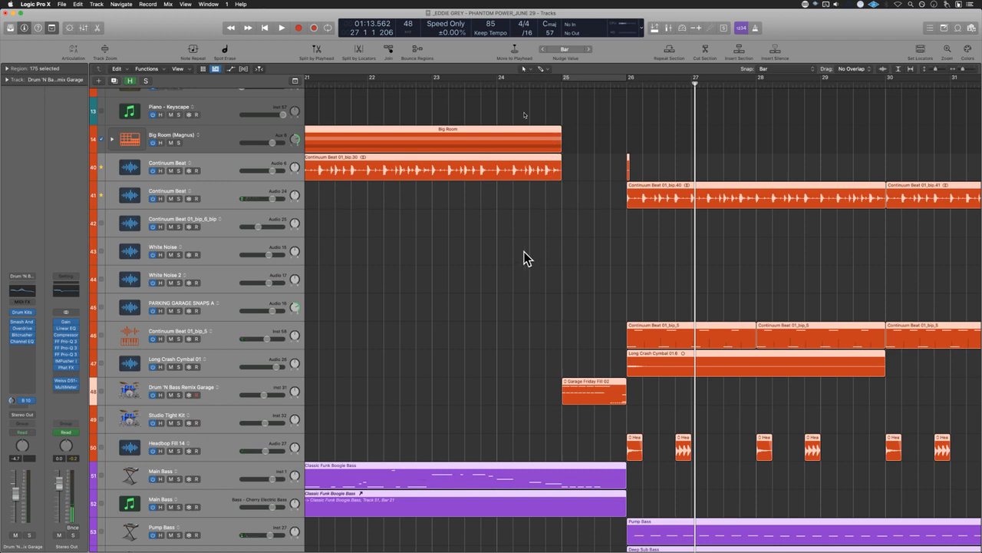
key(super+Right)
key(super+Right)
key(super+Right)
click(481, 265)
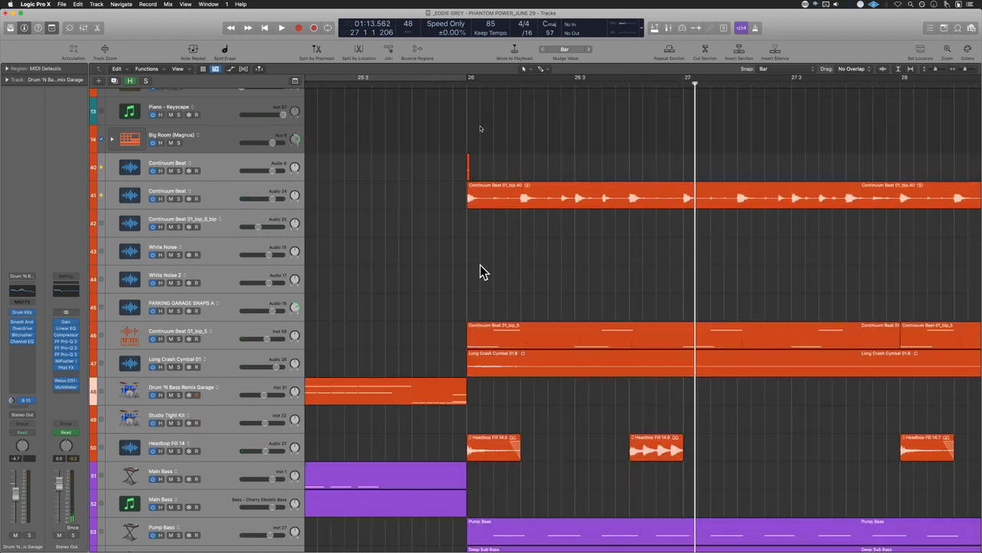
scroll(482, 266, left, 5)
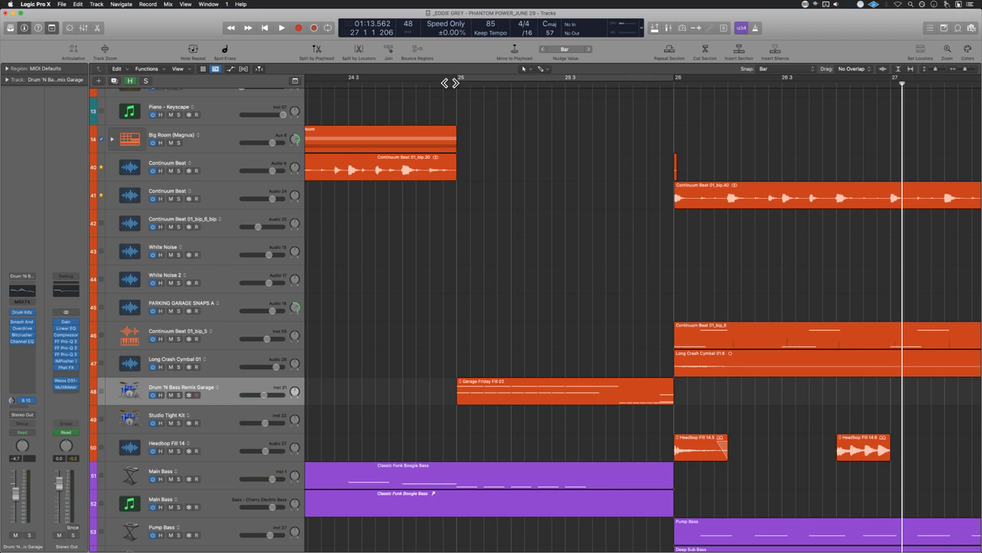
click(529, 389)
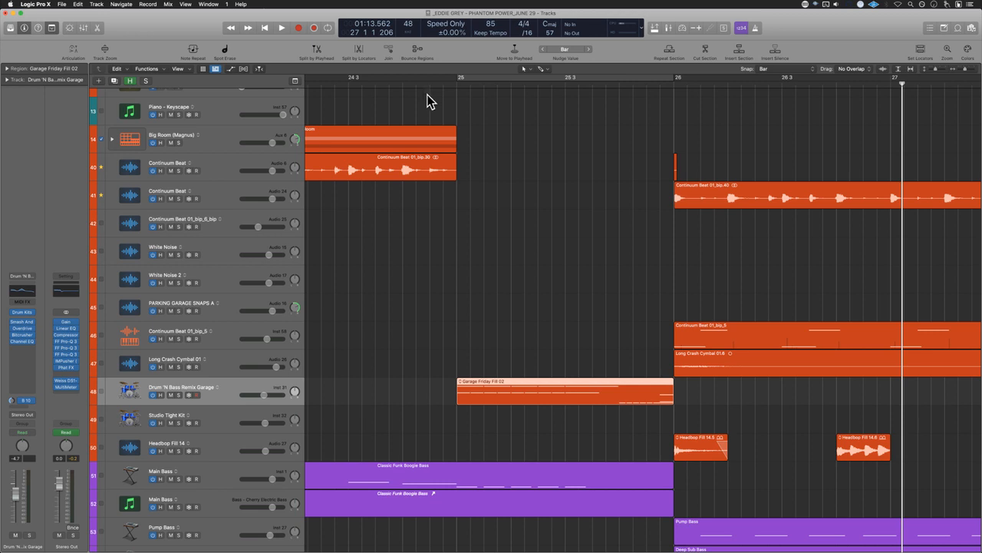
Step: Delete the tiny leftover audio slivers at bar 26 on the Contrails Synth and upper Descending Melody Vox.8 tracks
key(super+Left)
key(super+Left)
drag(502, 341, 535, 424)
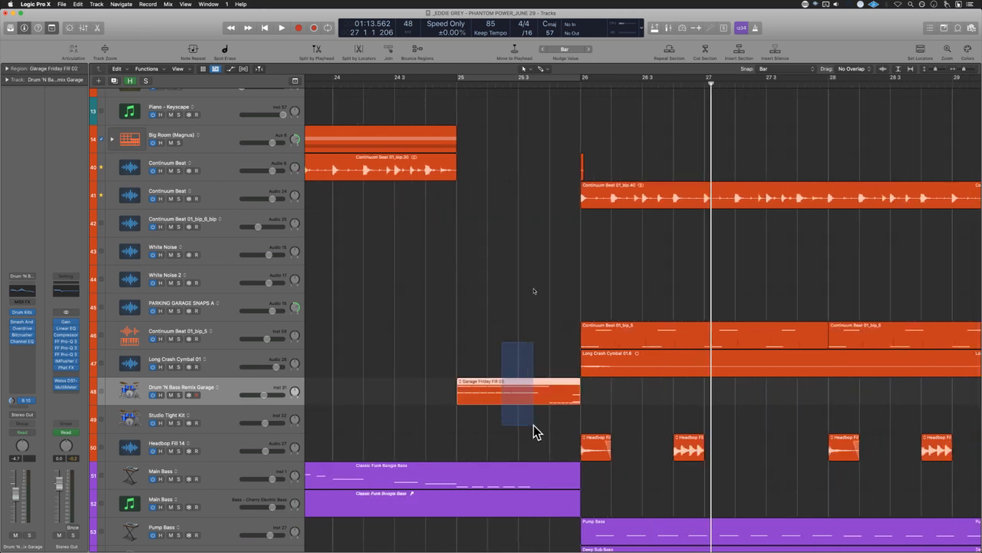
scroll(535, 433, down, 5)
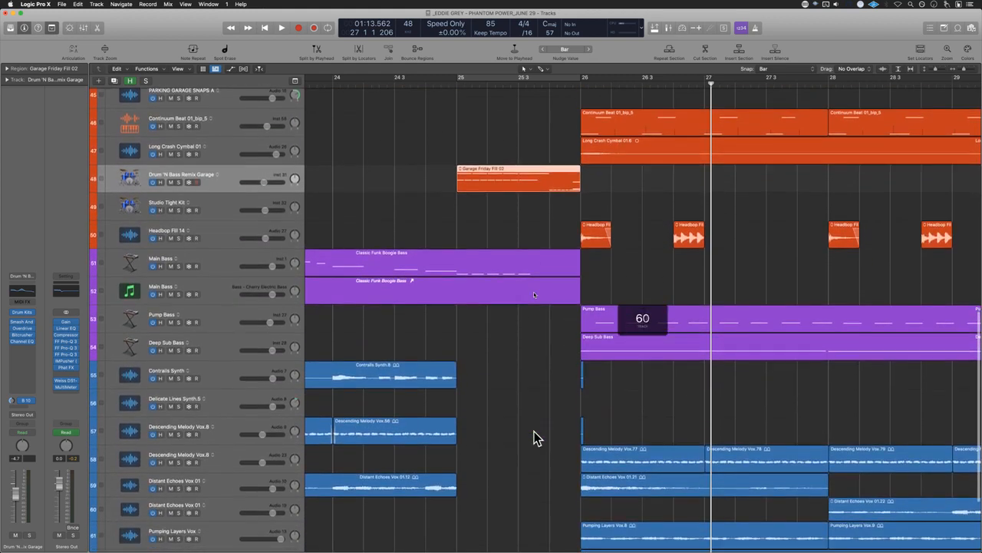
scroll(533, 430, down, 3)
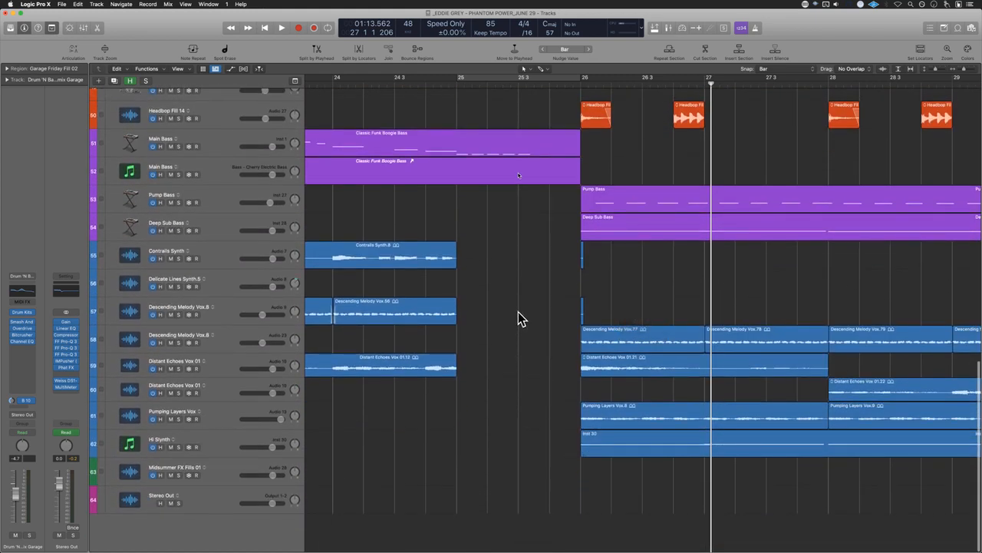
drag(518, 311, 596, 262)
key(Delete)
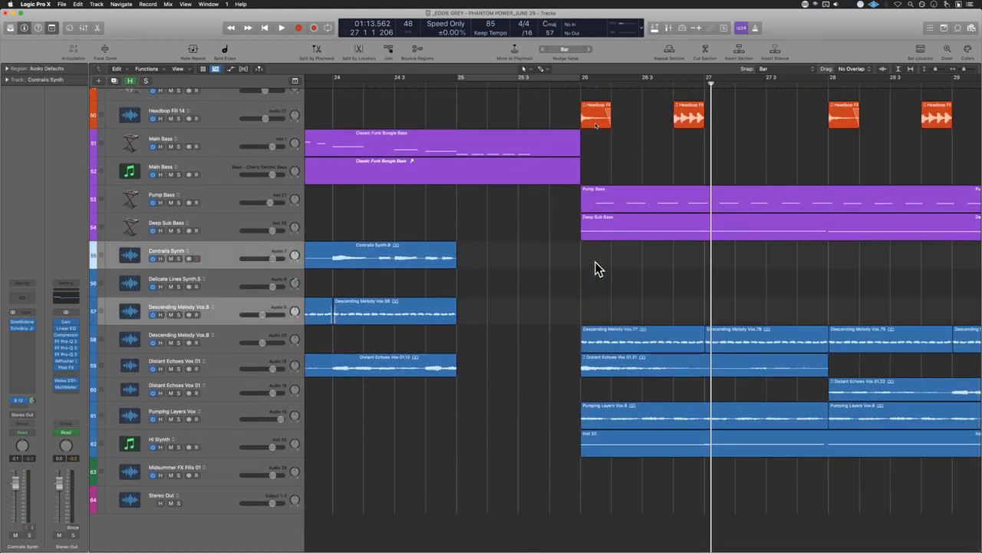
Step: Examine how the tracks line up between the drum fill at bar 25 and the section starting at bar 26
key(super+Left)
key(super+Left)
key(super+Left)
key(super+Left)
key(super+Left)
scroll(596, 262, right, 3)
scroll(596, 262, up, 5)
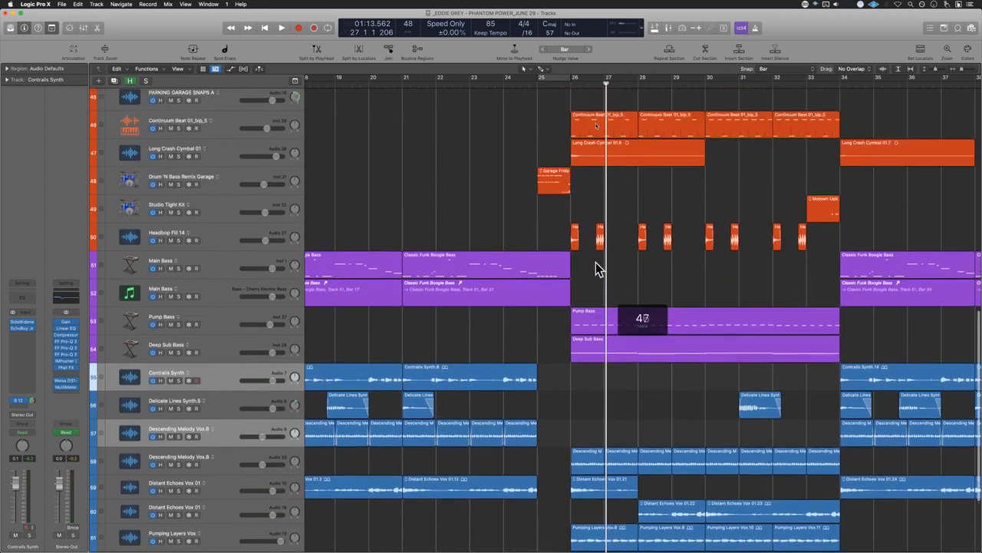
scroll(596, 261, up, 3)
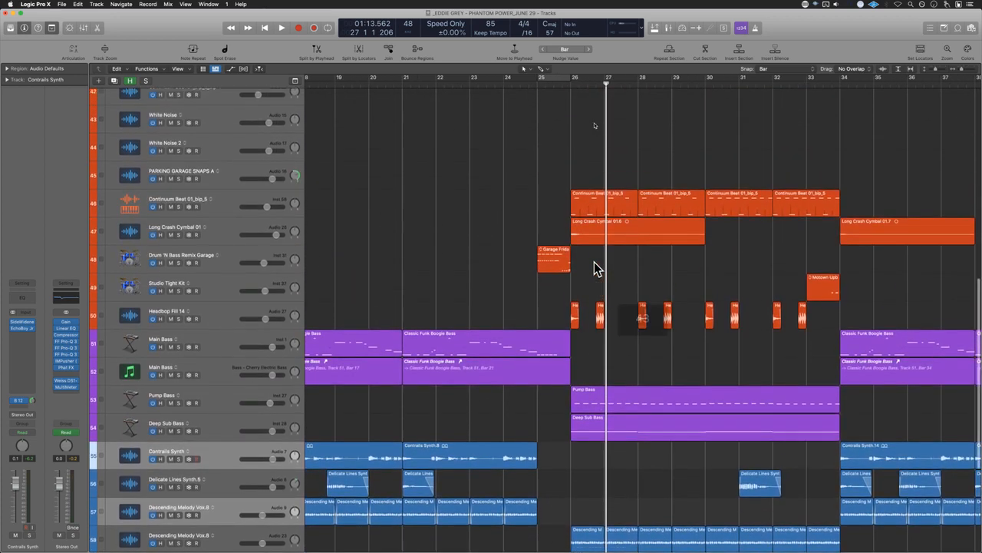
key(super+Right)
key(super+Right)
key(super+Right)
key(super+Right)
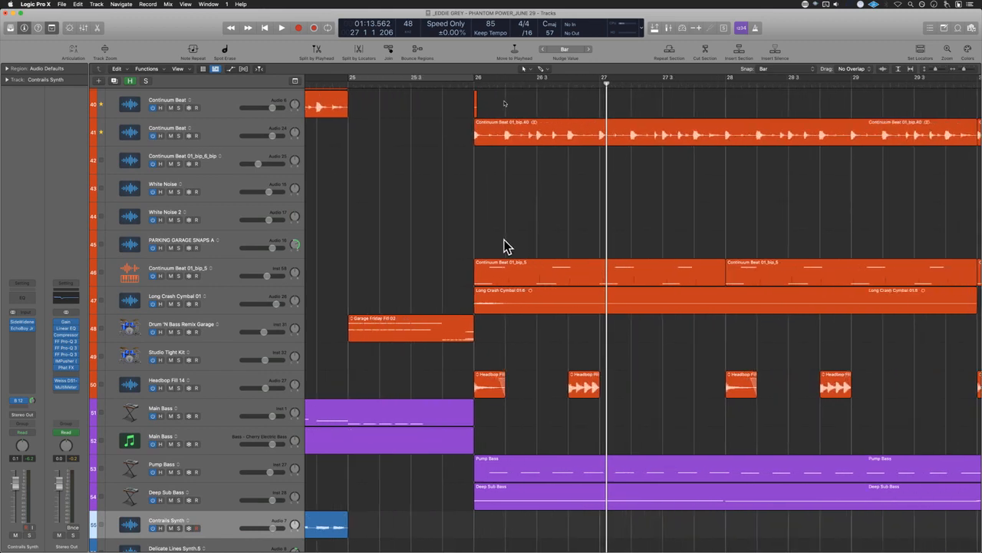
Step: Reduce the track heights and solo all drum tracks from Big Room (Magnus) through Headbop Fill 14
key(super+Up)
key(super+Up)
key(super+Up)
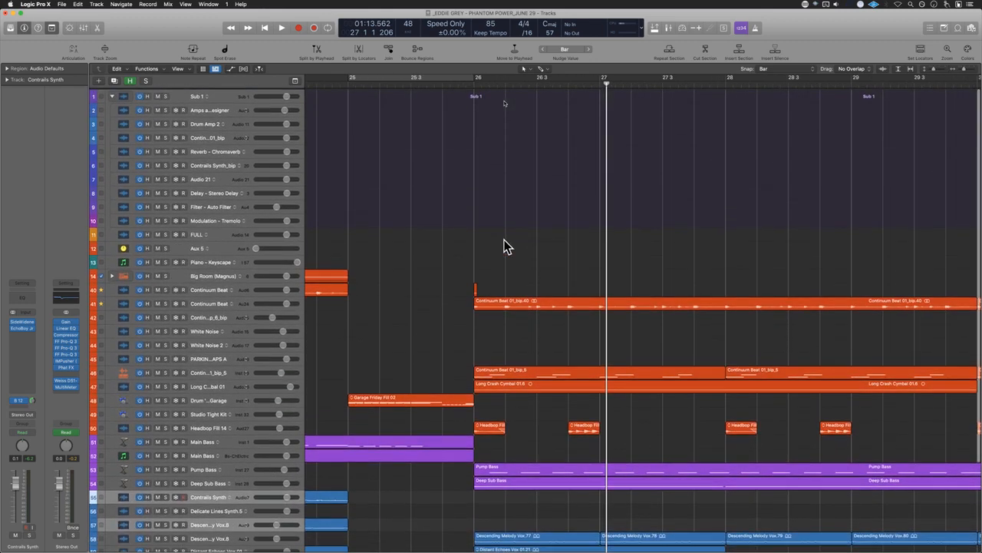
drag(165, 274, 165, 316)
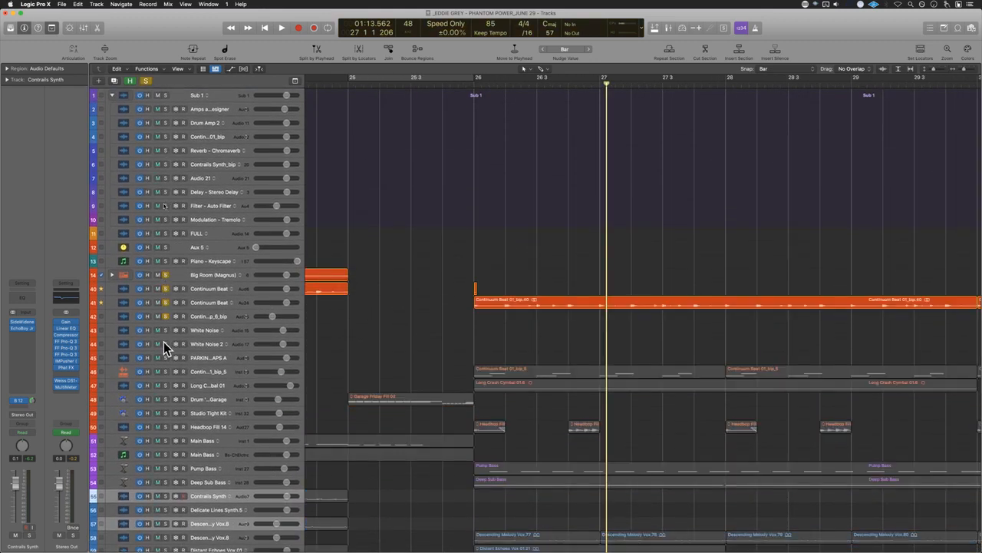
drag(161, 374, 157, 437)
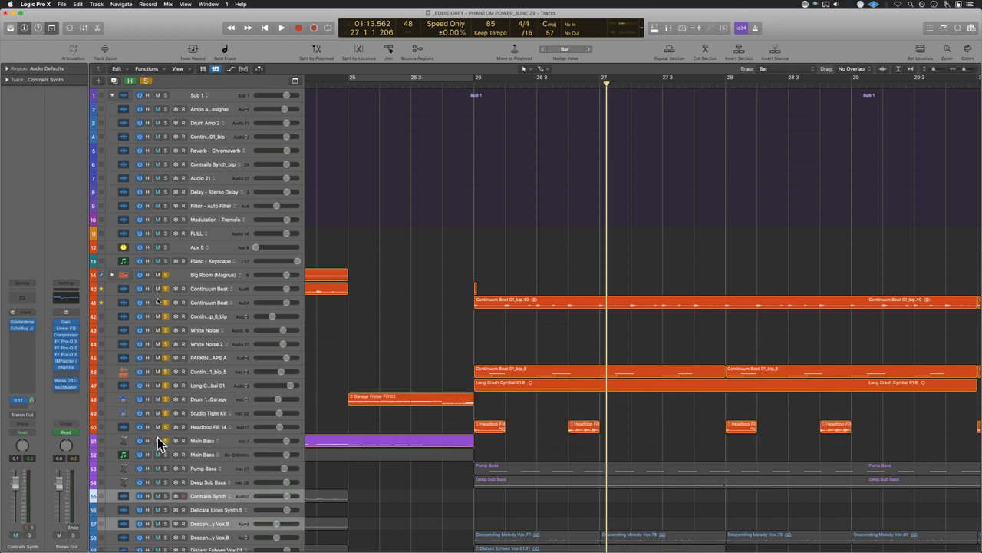
click(161, 441)
scroll(527, 406, down, 2)
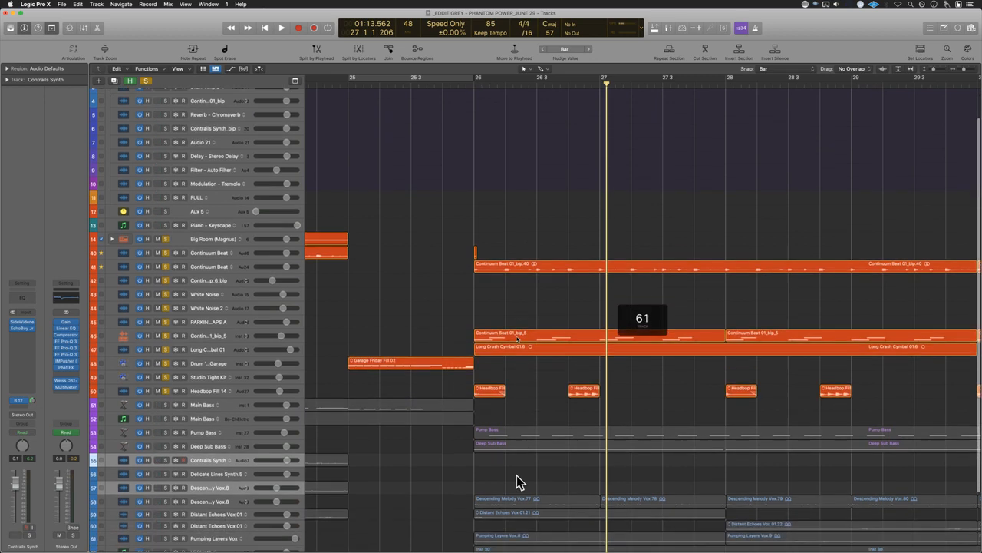
Step: Unsolo the Headbop Fill 14 track and play the remaining drum layers from just before bar 26
key(super+Left)
key(super+Left)
scroll(517, 475, right, 4)
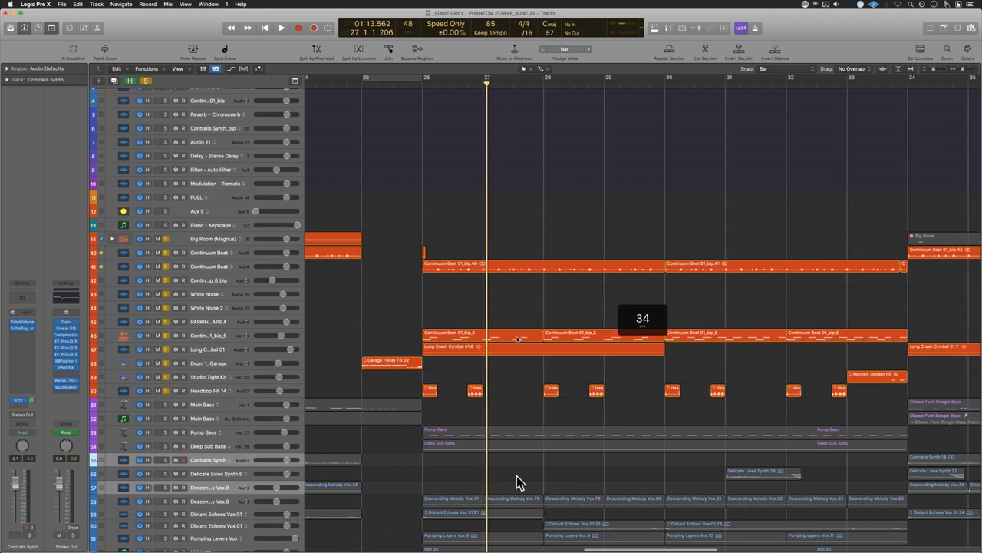
key(super+Right)
key(super+Right)
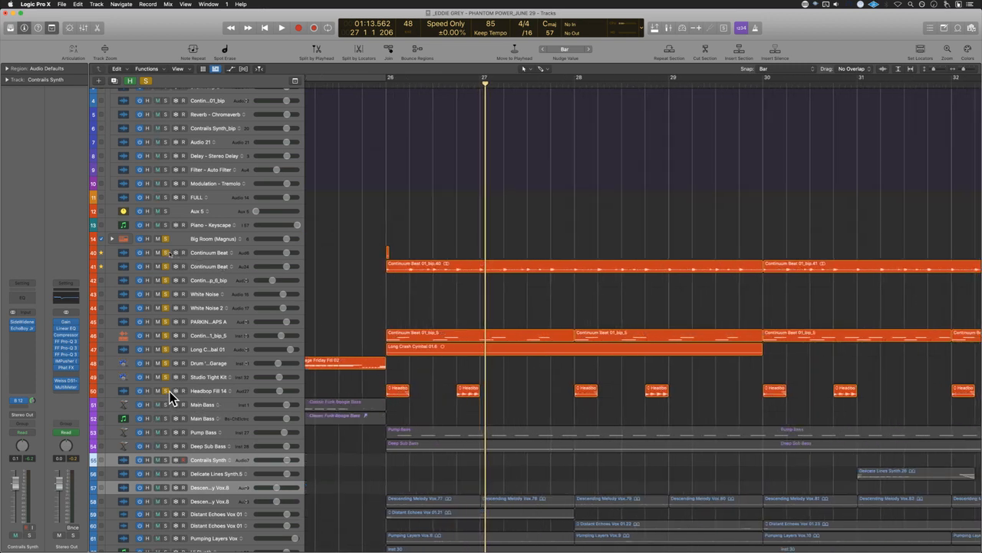
click(166, 390)
click(375, 82)
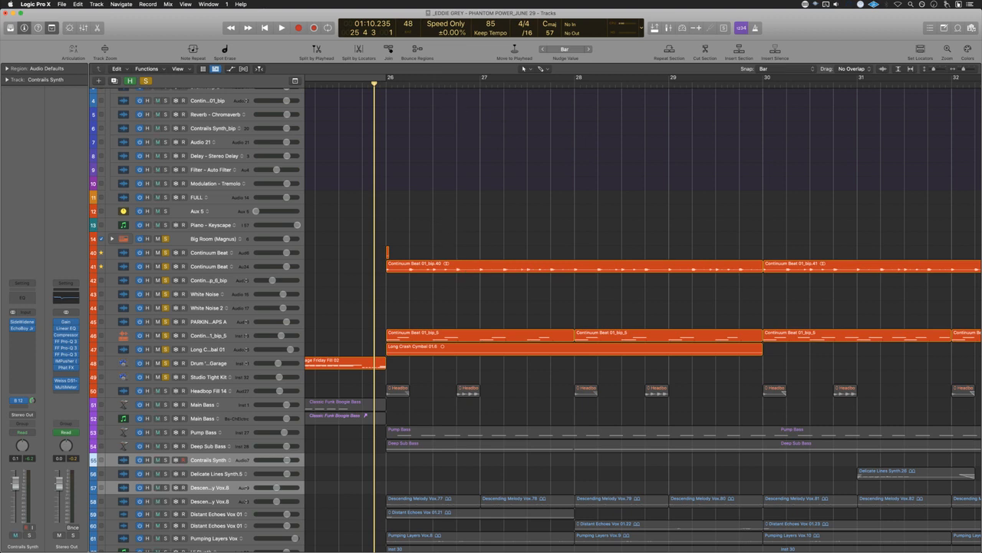
key(space)
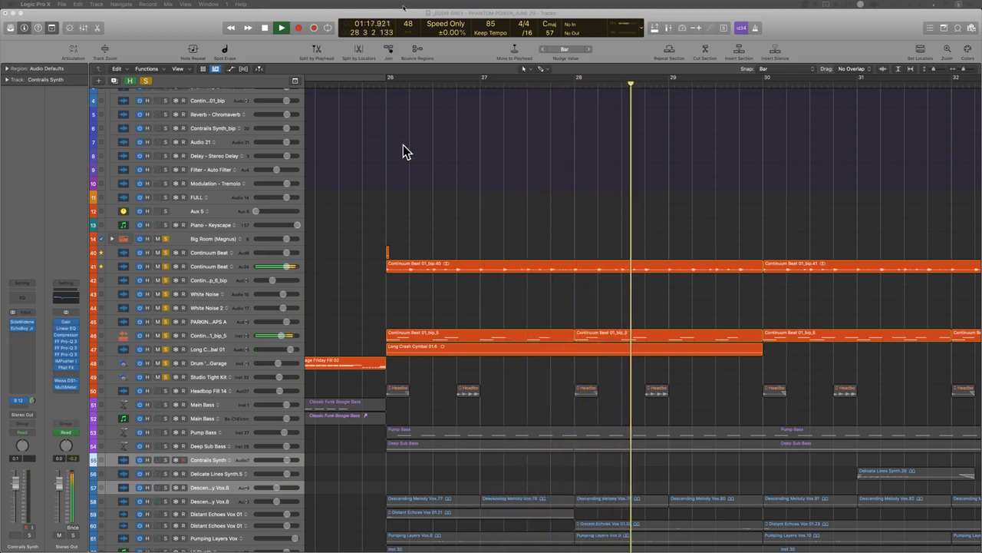
key(space)
Step: Open the Stereo Delay on Continuum Beat track 41 and bypass it, with its window clear of the track's regions
click(197, 269)
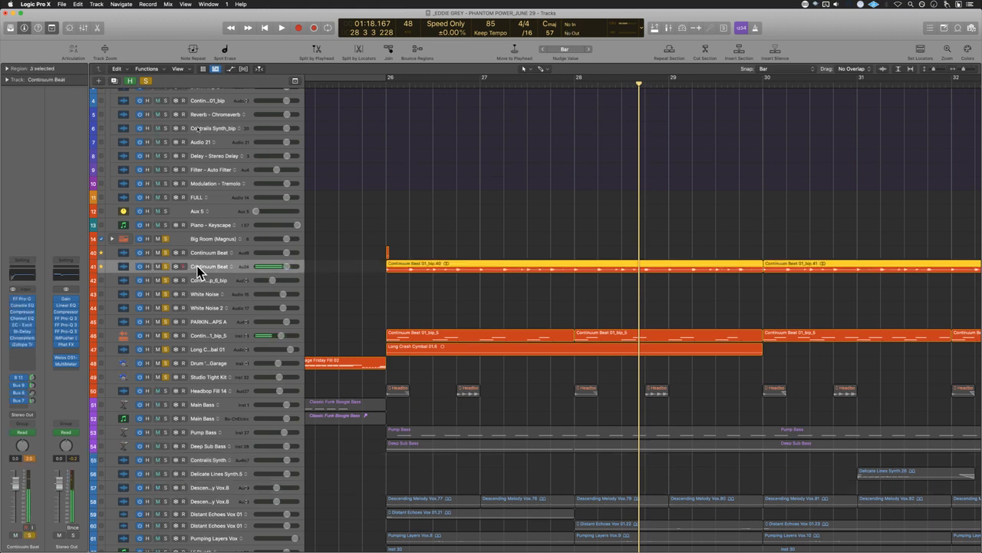
click(21, 330)
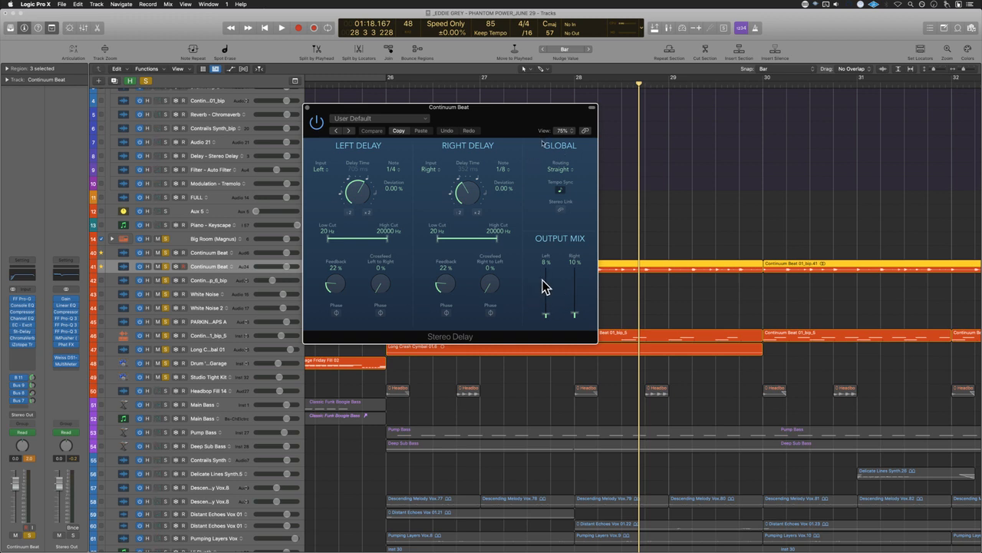
drag(315, 110, 317, 334)
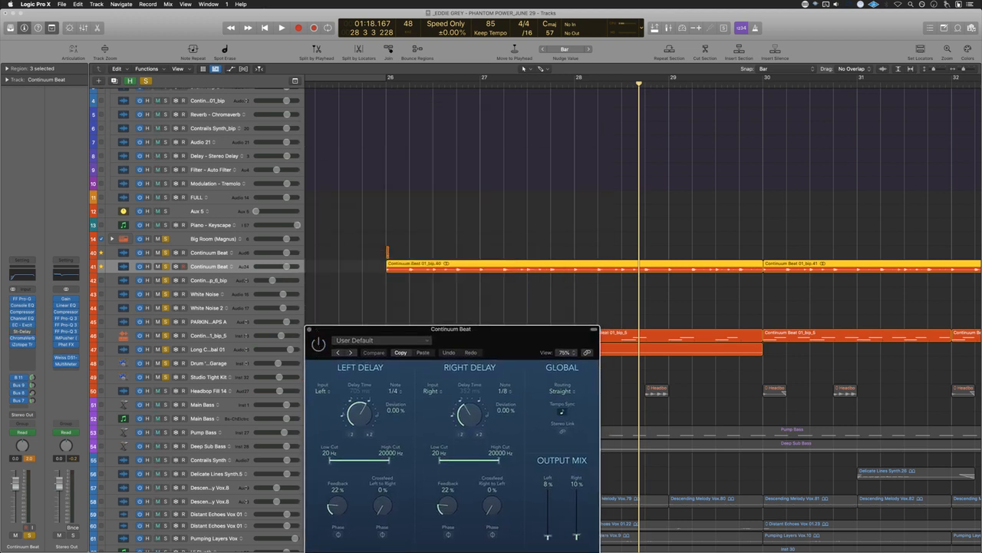
Step: Play the soloed drums from beat 4 of bar 25, toggling the Stereo Delay to compare the loop with and without it
shift+click(374, 218)
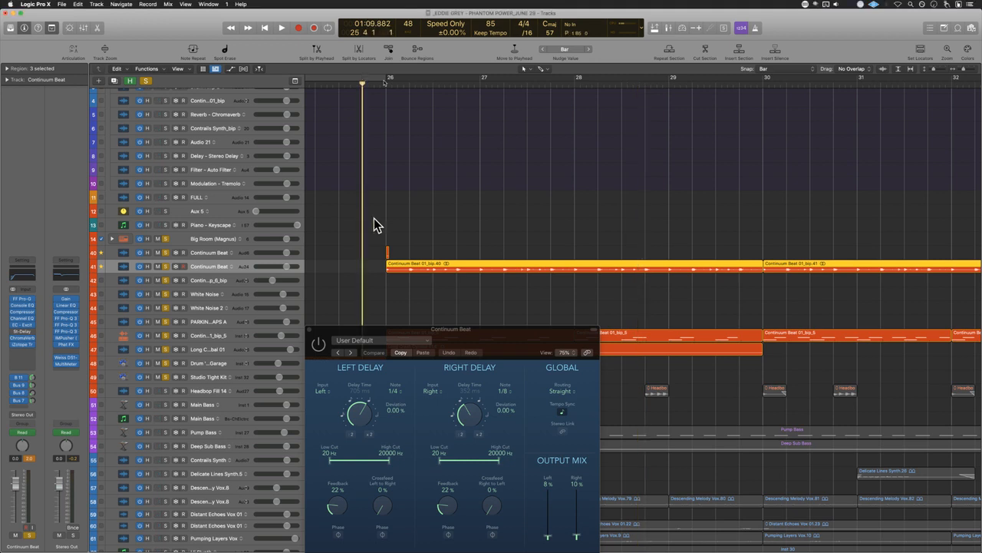
click(439, 222)
key(space)
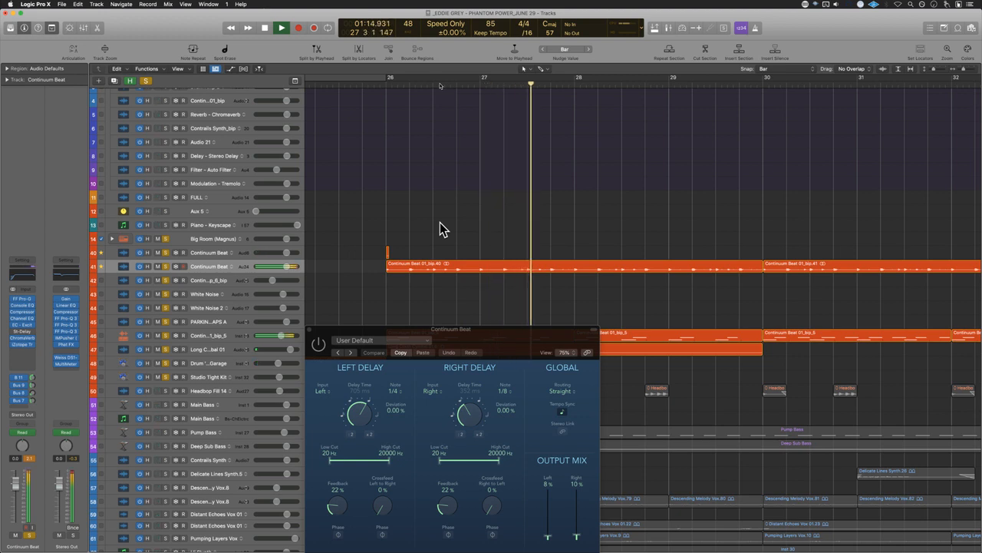
click(319, 345)
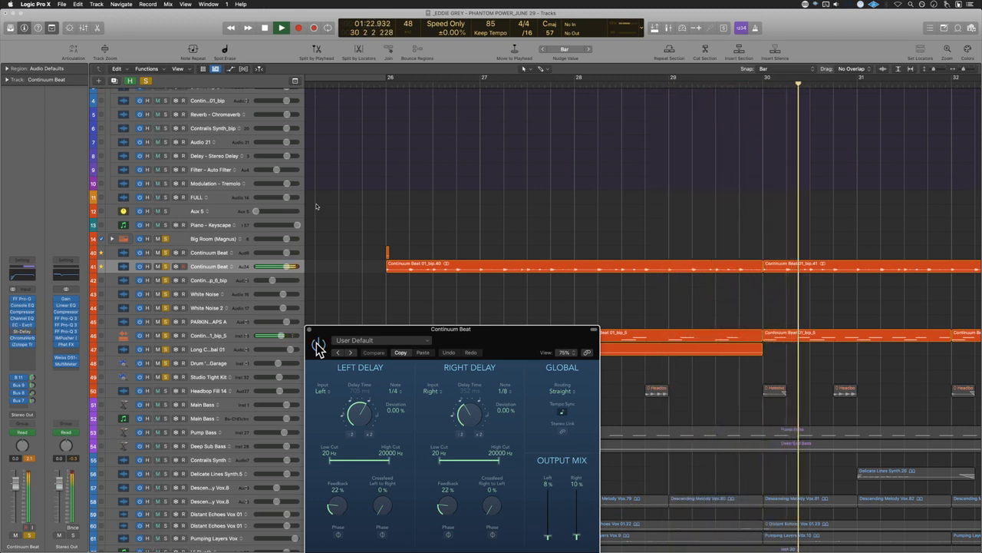
key(space)
click(317, 344)
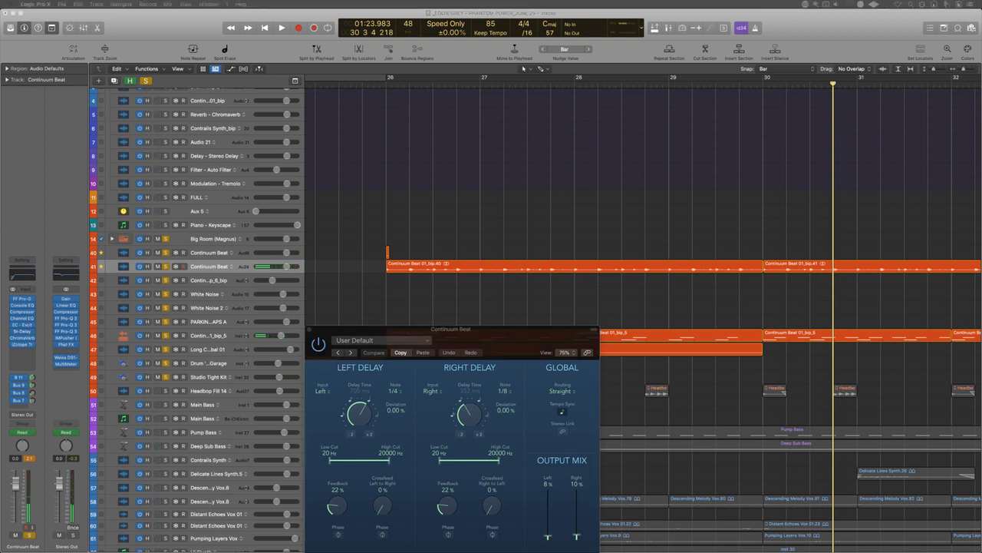
Step: Clear the solo on all tracks and close the Stereo Delay window, returning to an overview of the whole arrangement
drag(473, 336, 440, 206)
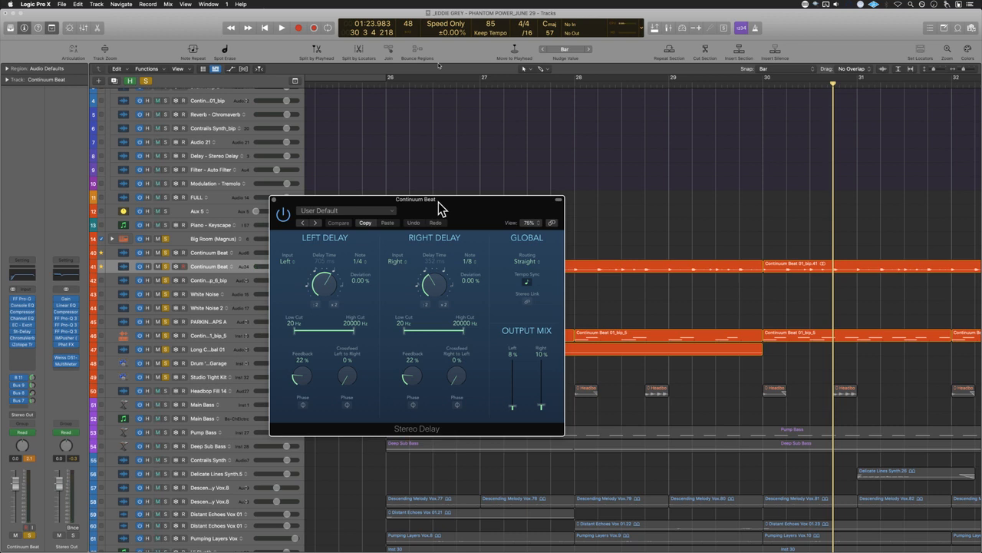
drag(440, 206, 662, 102)
key(super+Left)
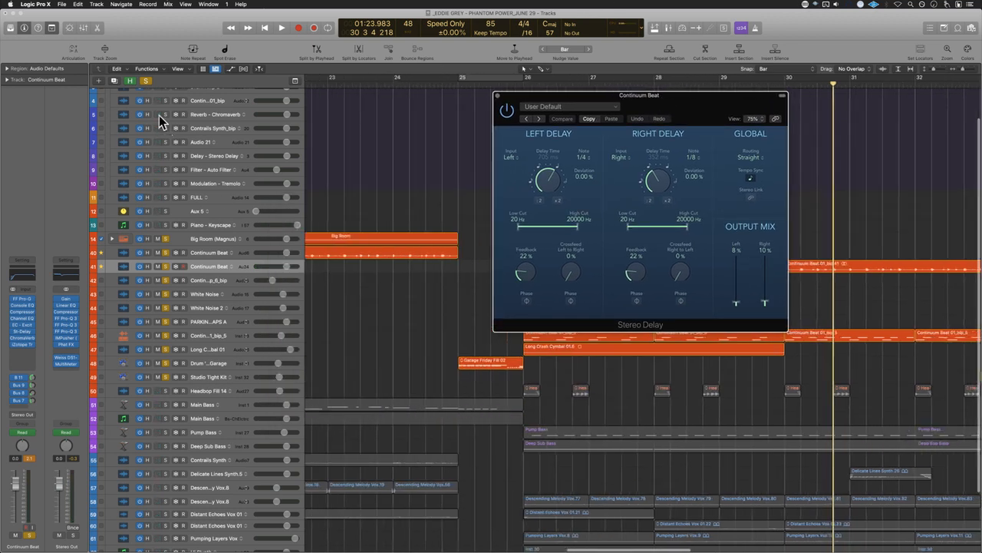
click(146, 81)
scroll(312, 268, left, 5)
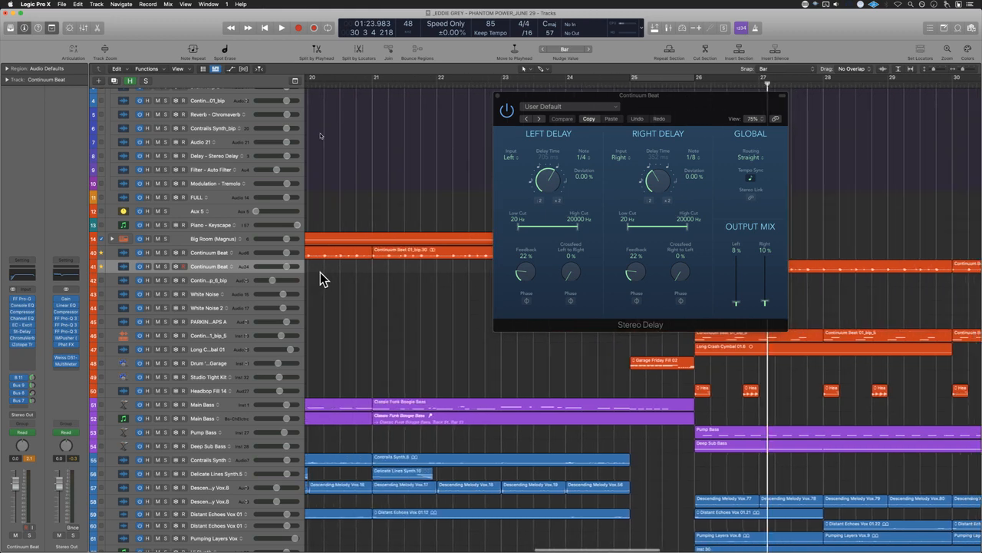
key(super+Left)
key(super+Left)
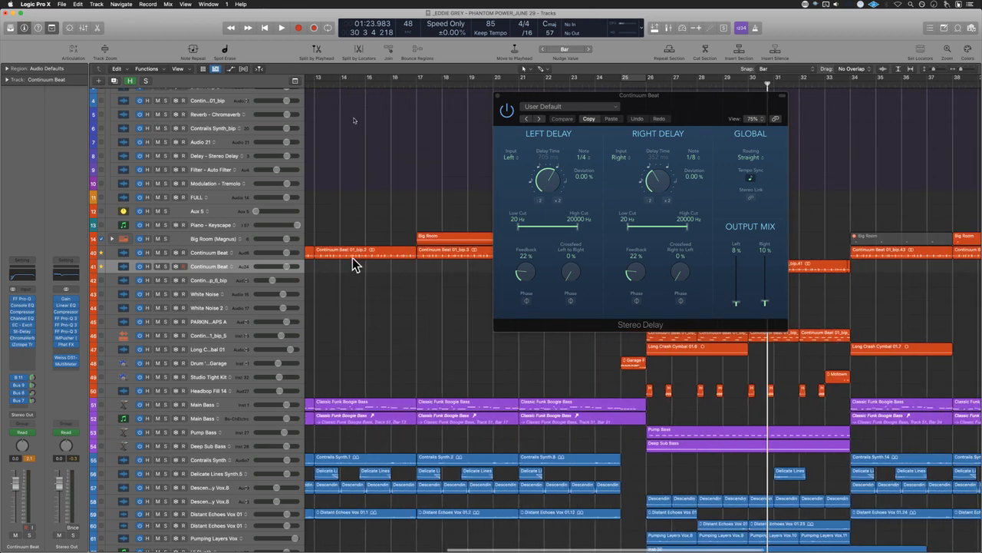
click(497, 96)
key(super+Left)
key(super+Left)
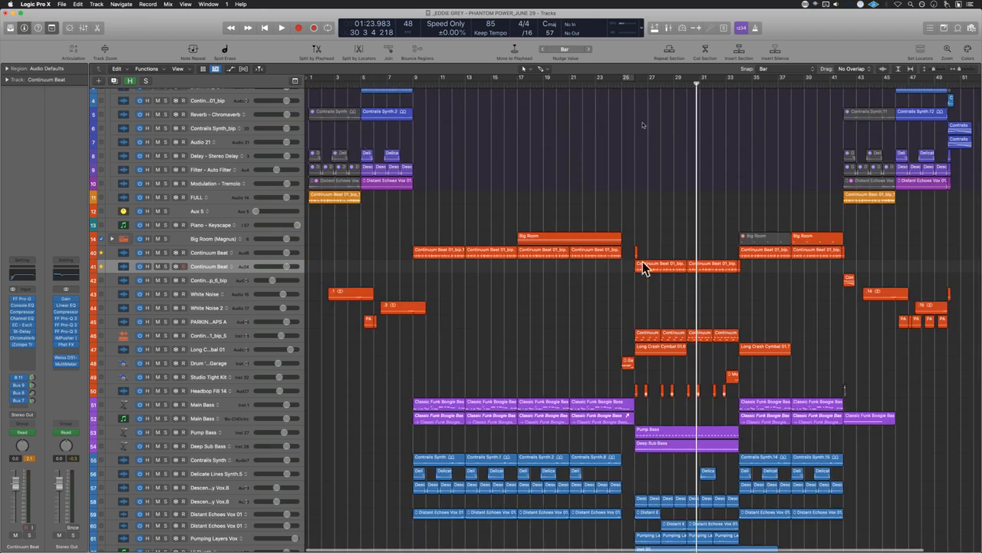
Step: Solo Continuum Beat track 40, play it from bar 9, and clear the solo again
click(415, 80)
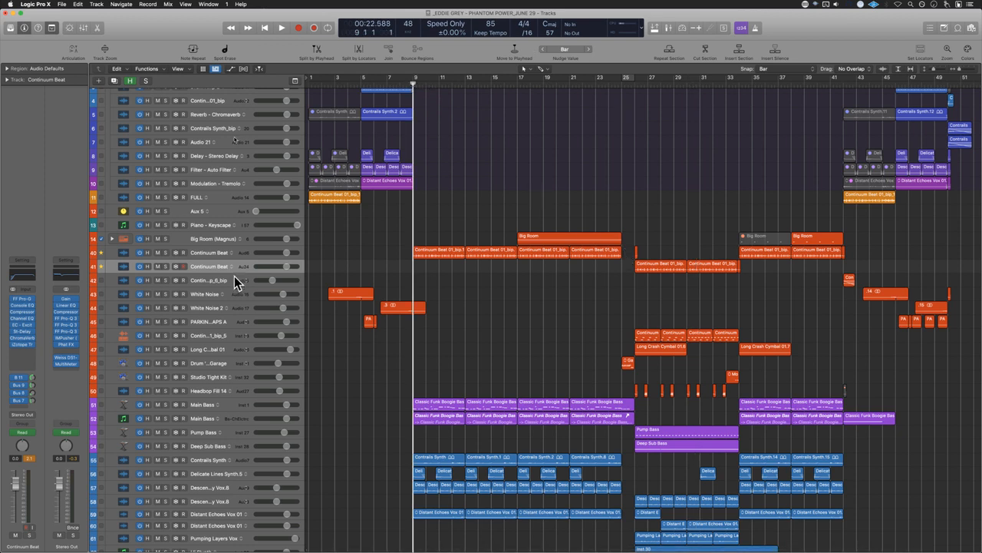
click(165, 252)
click(207, 256)
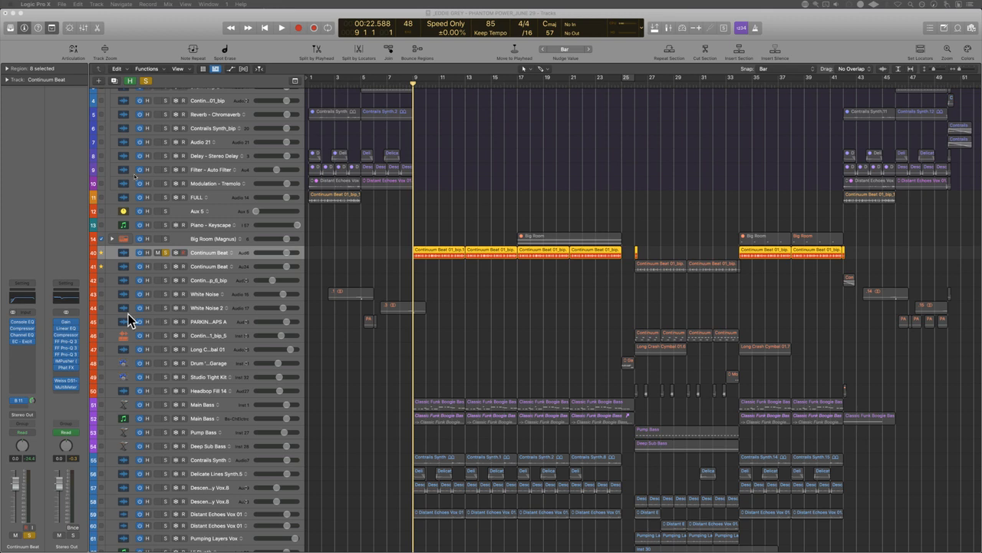
click(432, 285)
key(space)
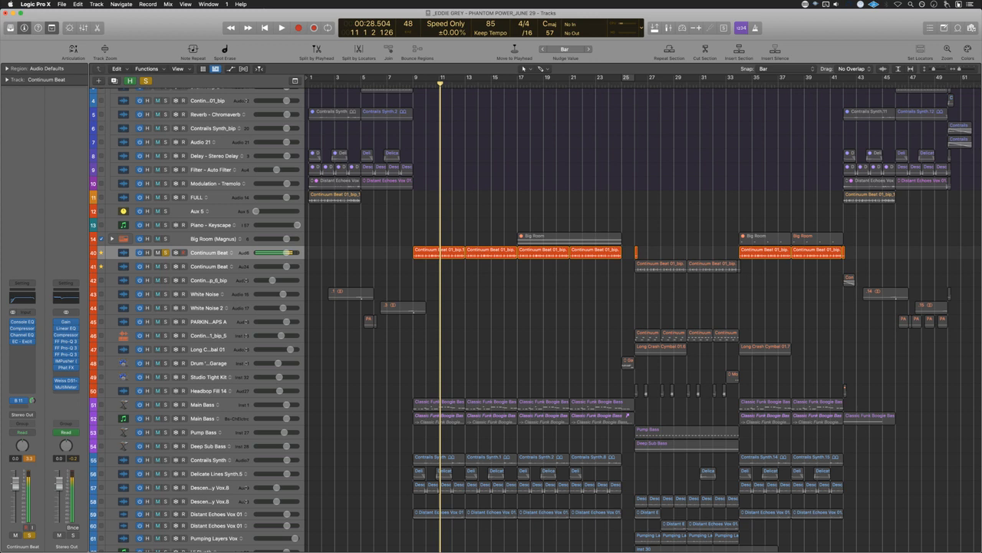
click(165, 253)
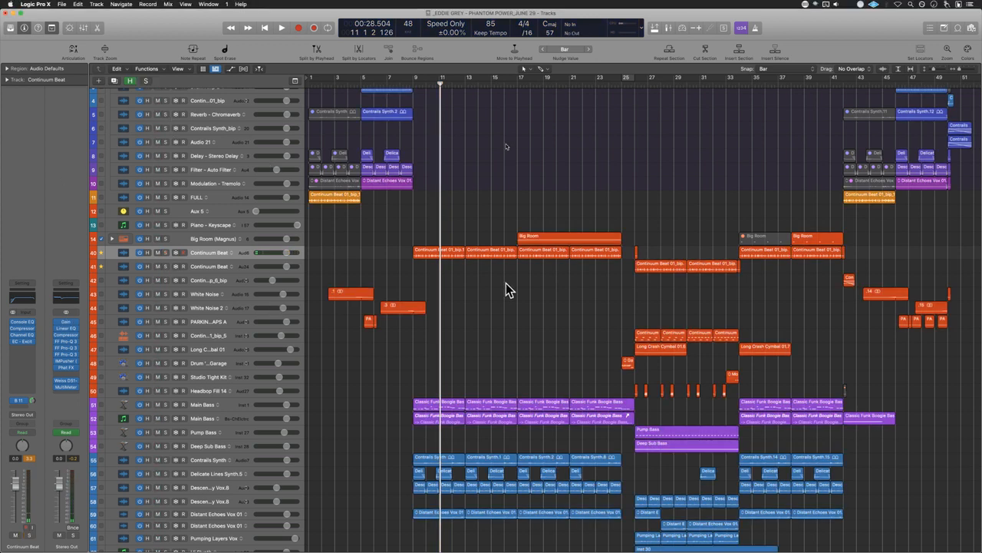
Step: Open the Stereo Delay on Continuum Beat track 41, examine its left and right delay settings, and close it
click(242, 265)
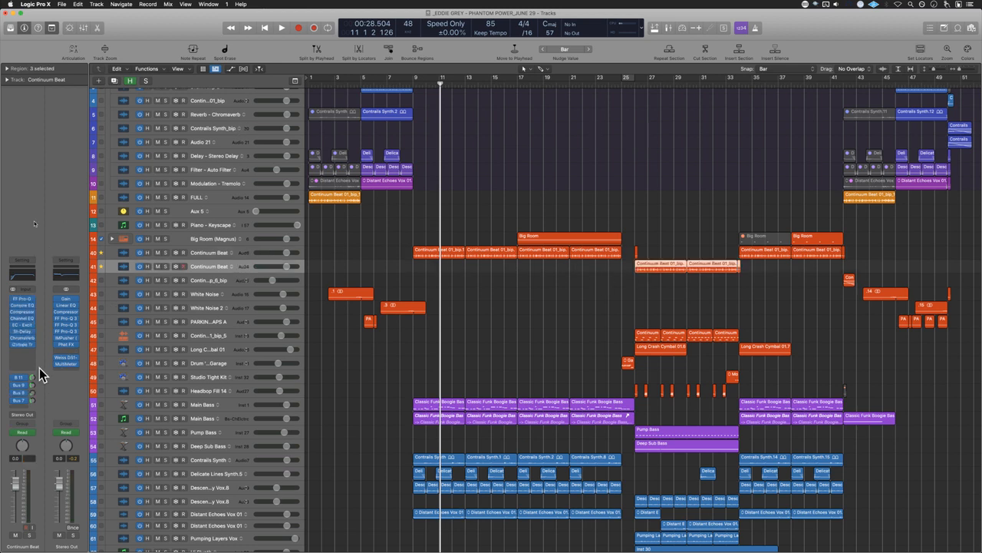
click(22, 331)
drag(714, 123, 477, 107)
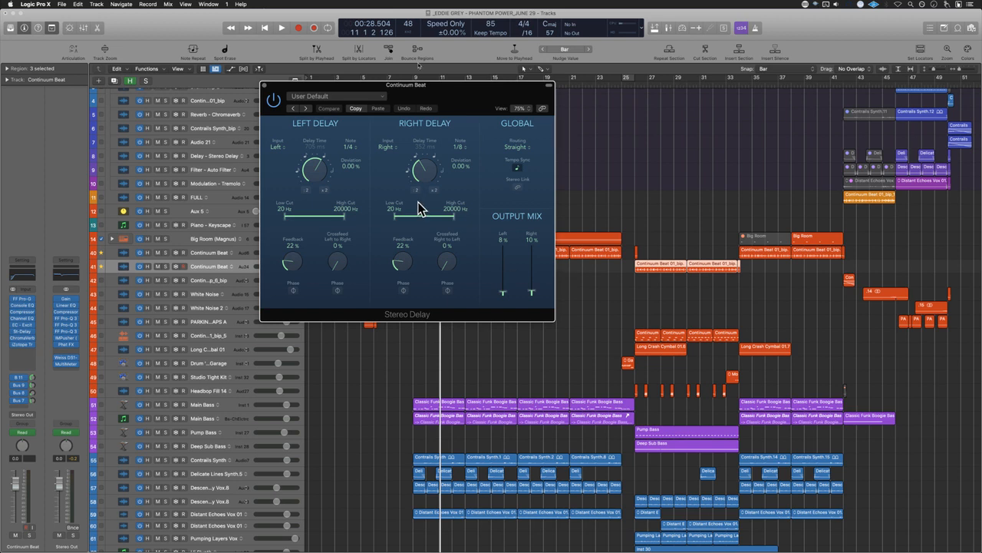
click(265, 87)
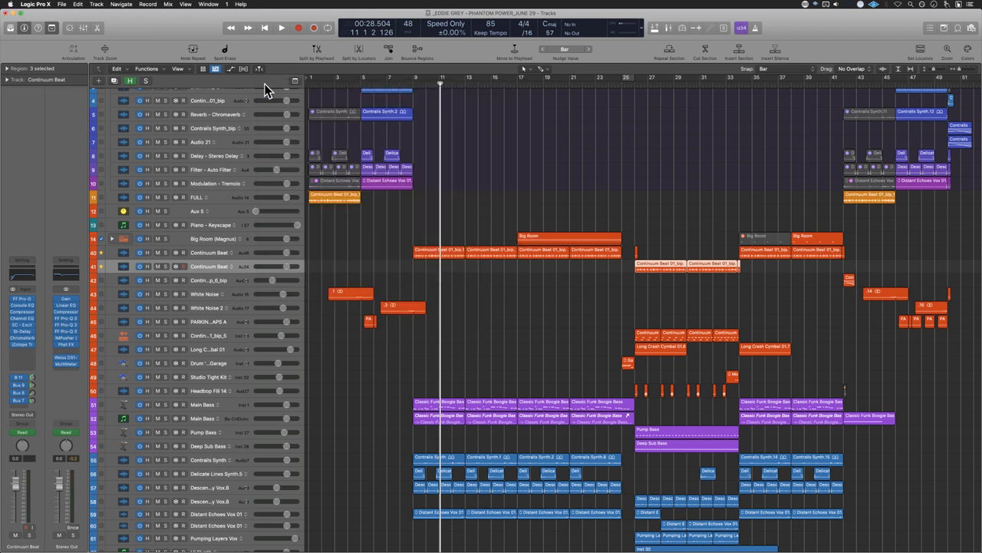
Step: Solo the Deep Sub Bass track and play it from bar 26
scroll(623, 456, right, 1)
scroll(624, 459, right, 1)
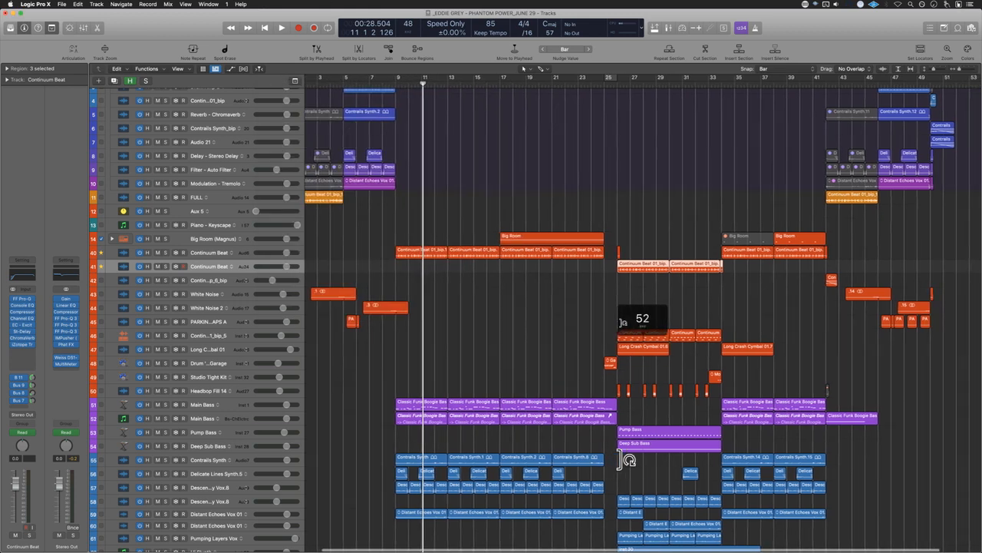
drag(599, 402, 827, 514)
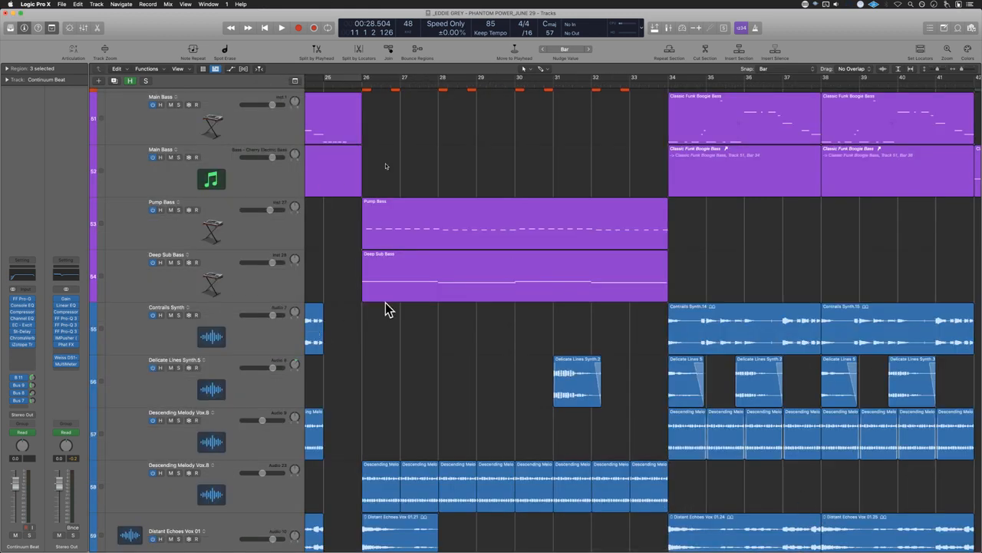
key(super+Right)
key(super+Right)
key(super+Right)
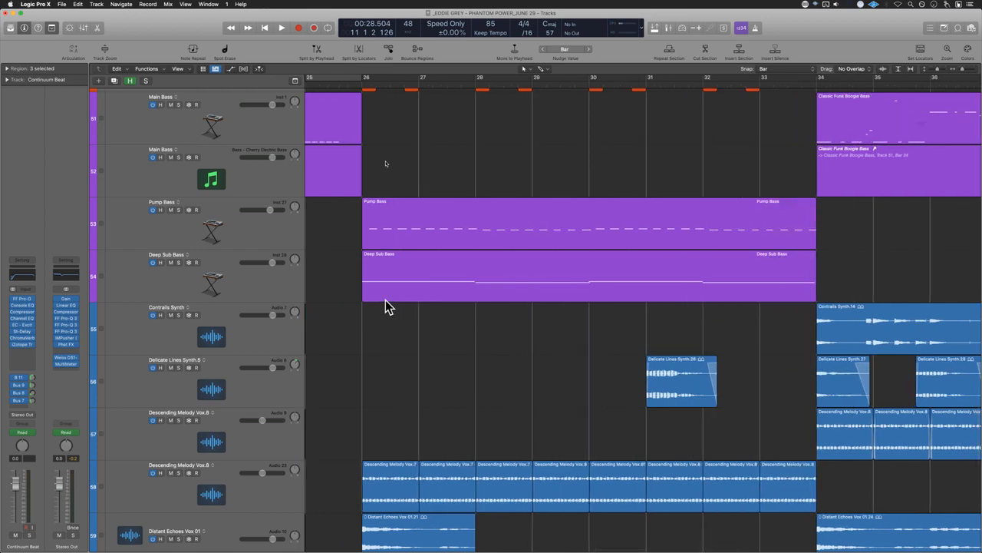
key(super+Left)
key(super+Left)
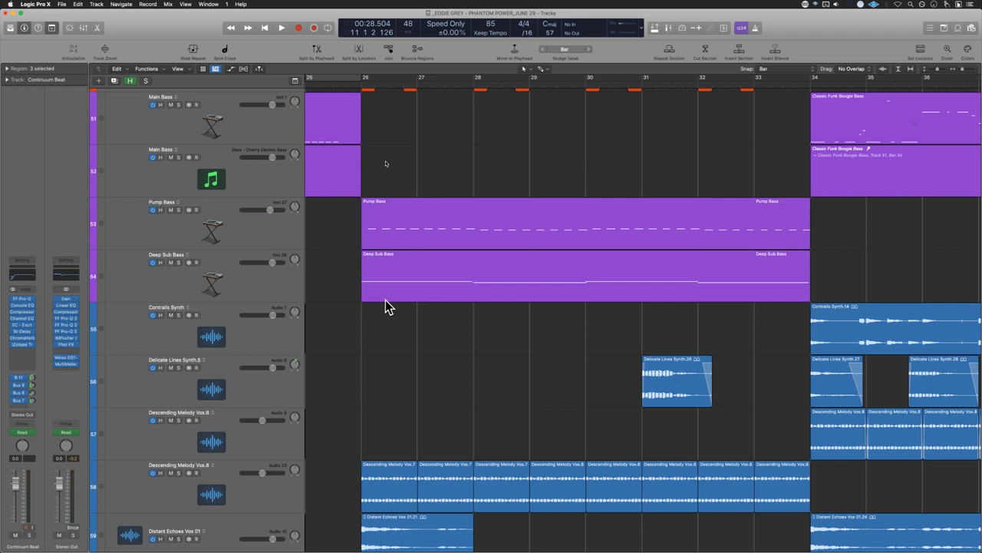
click(364, 82)
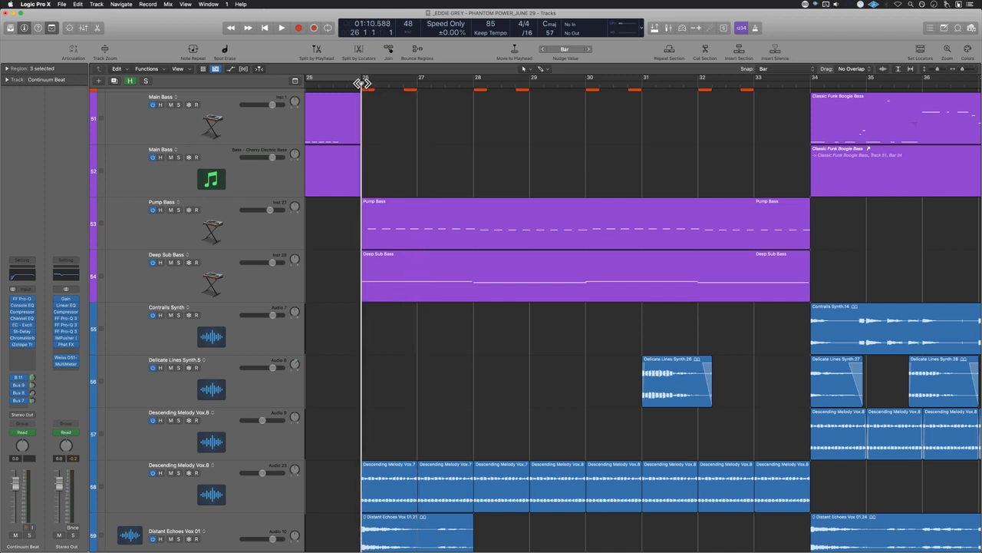
click(179, 262)
key(space)
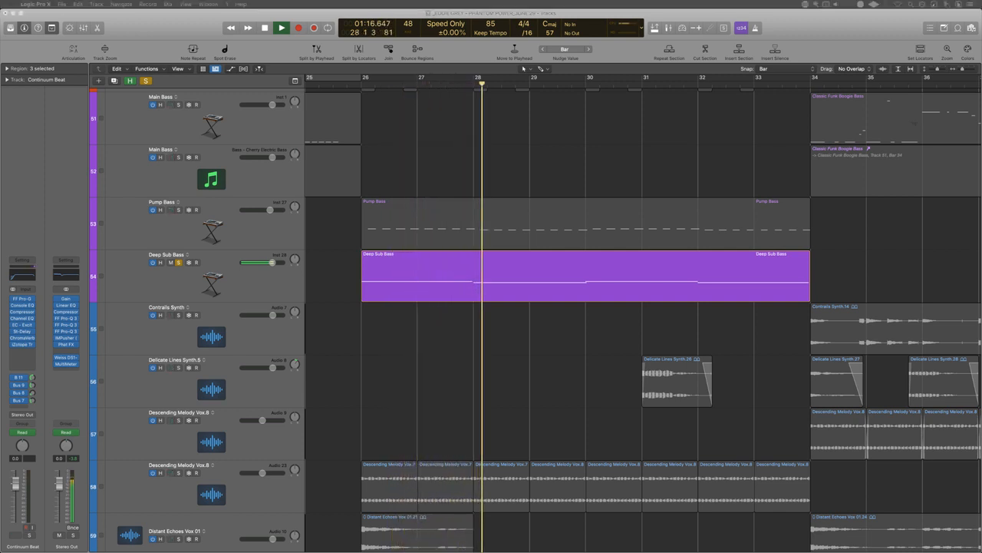
click(373, 323)
key(space)
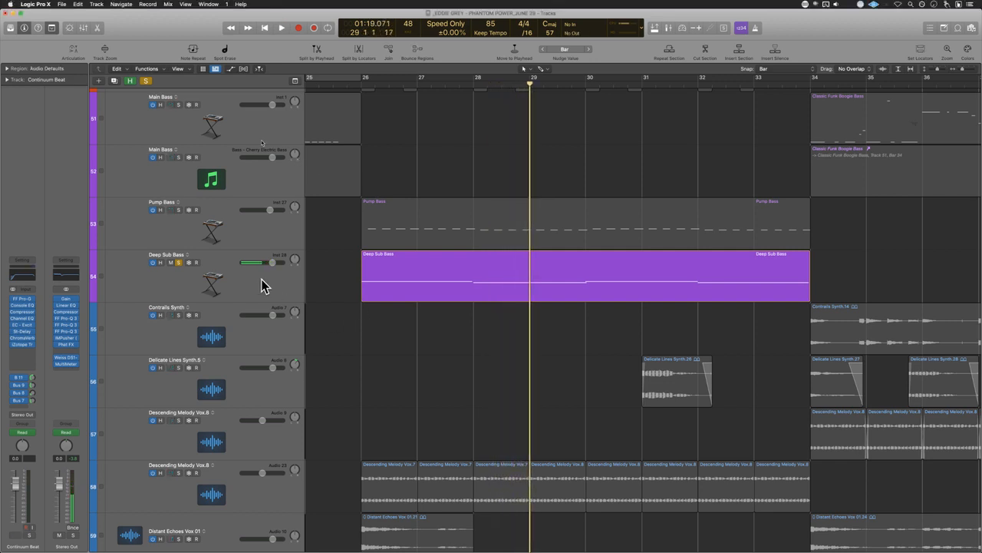
Step: Solo the Pump Bass together with the Deep Sub Bass and place the playhead in beat 4 of bar 25
click(178, 210)
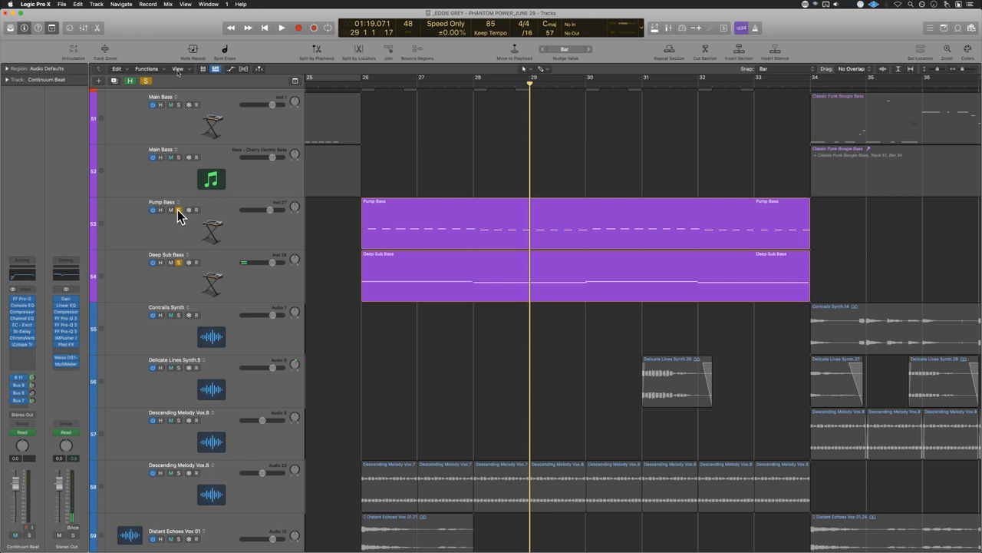
scroll(363, 355, left, 4)
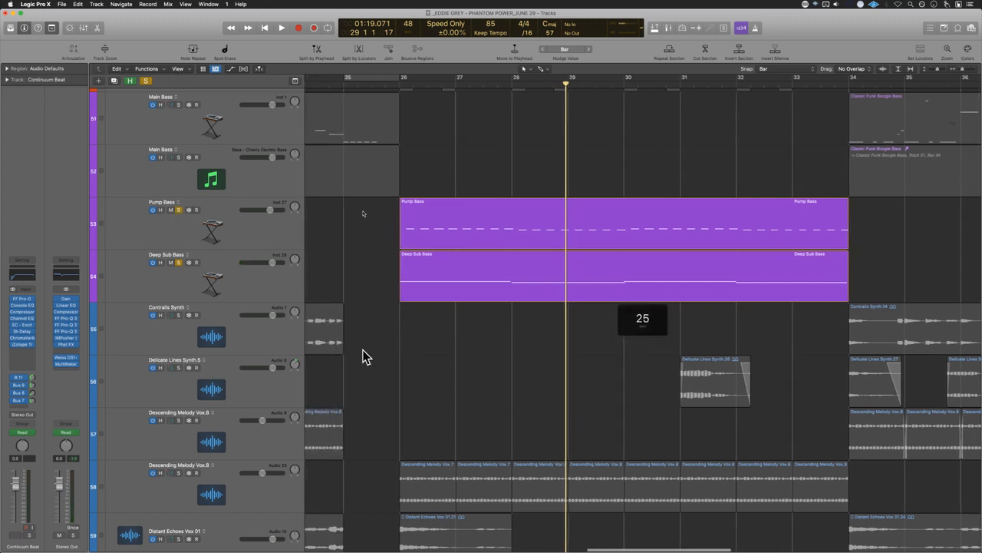
scroll(362, 356, up, 5)
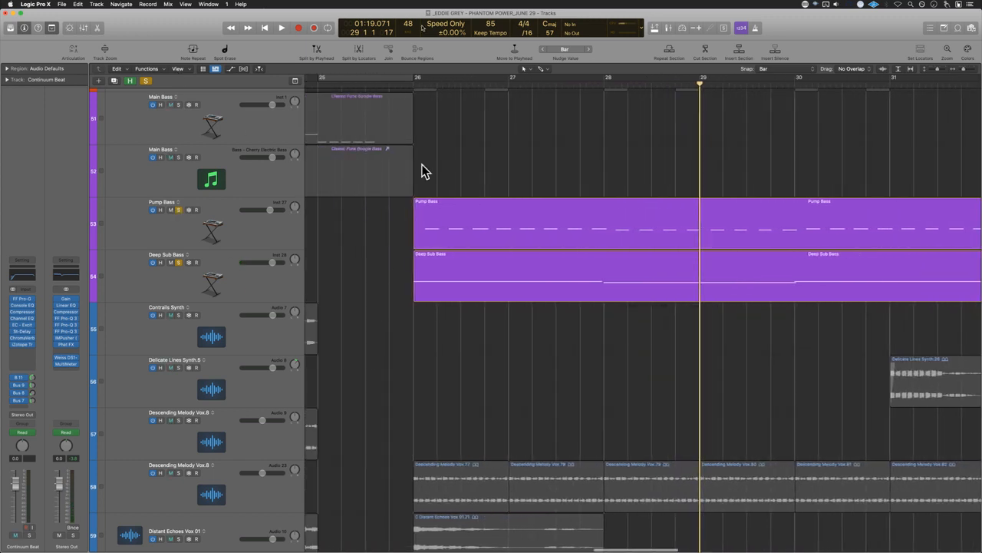
click(401, 83)
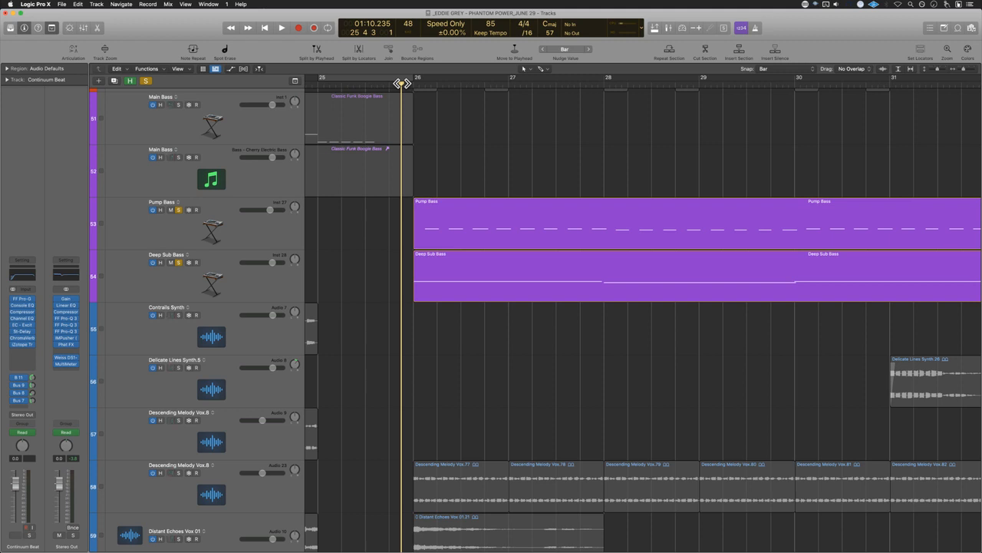
Step: Compare the channel strips of the Pump Bass and Deep Sub Bass tracks, ending on Deep Sub Bass
click(224, 235)
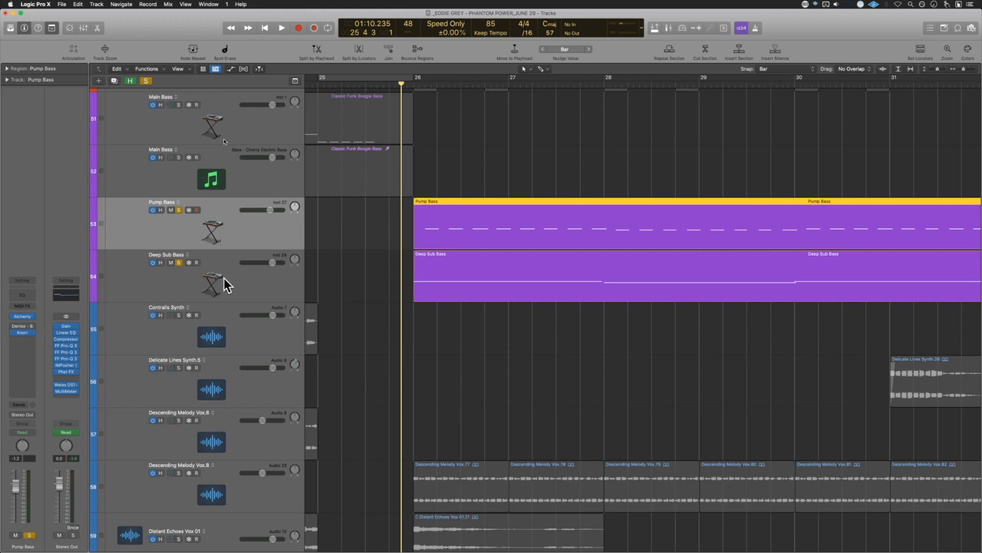
click(222, 264)
click(222, 238)
click(221, 273)
click(225, 231)
click(217, 293)
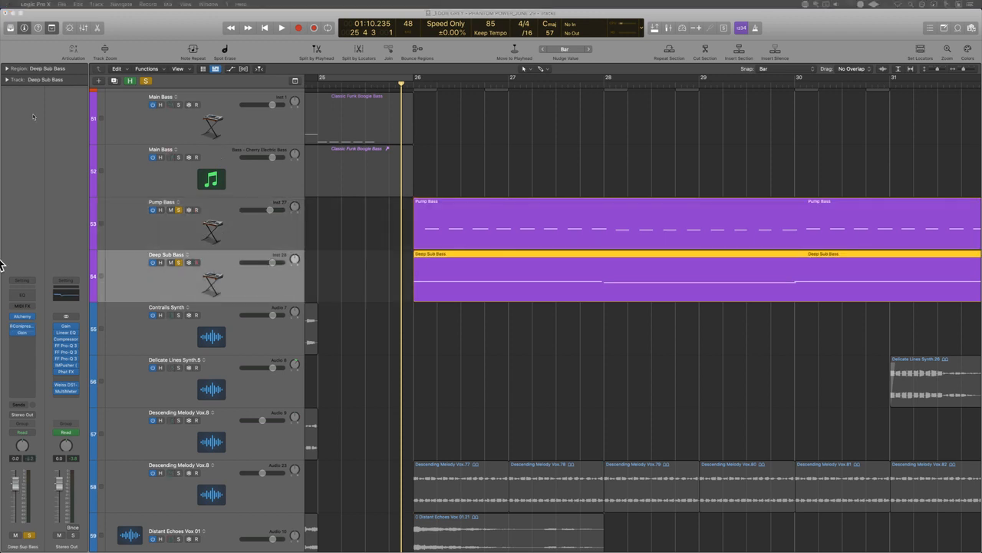
Step: Play both basses with the RCompressor on Deep Sub Bass open, and choose Pump Bass as its side-chain source
click(452, 178)
key(space)
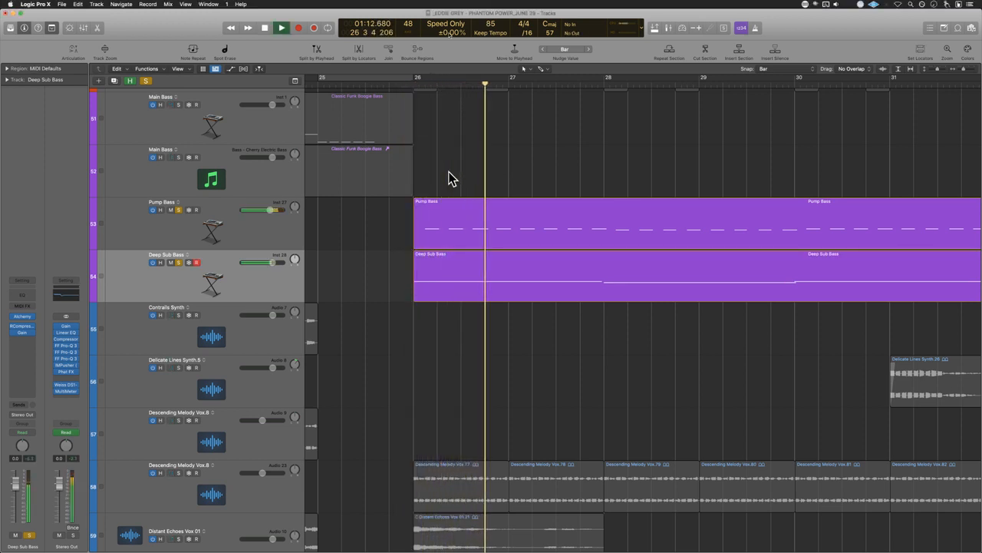
click(19, 329)
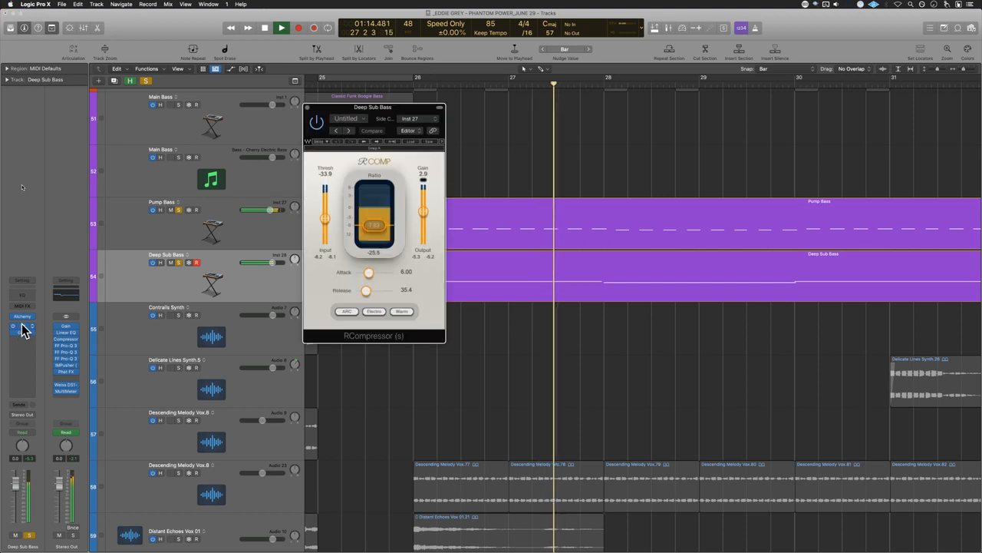
drag(397, 109, 557, 226)
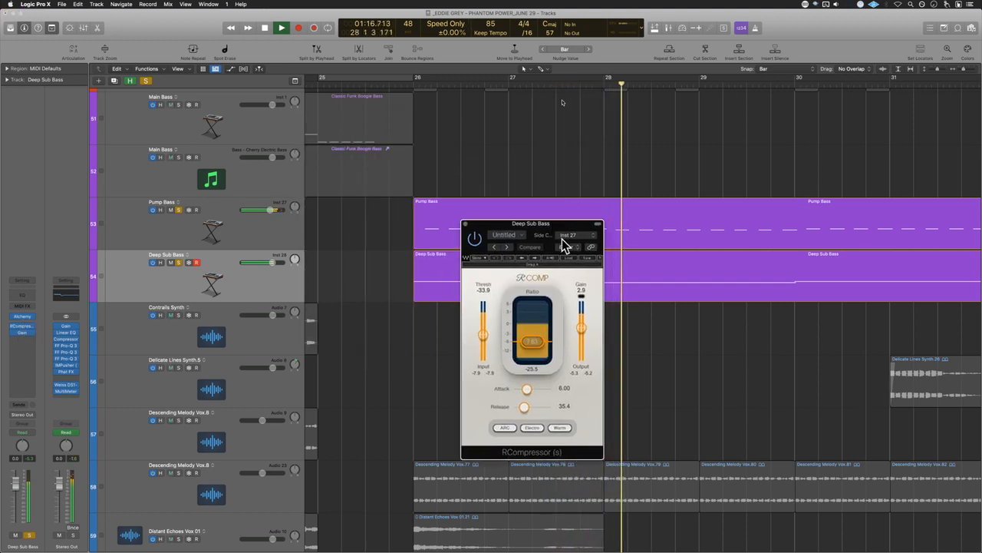
click(572, 235)
click(584, 267)
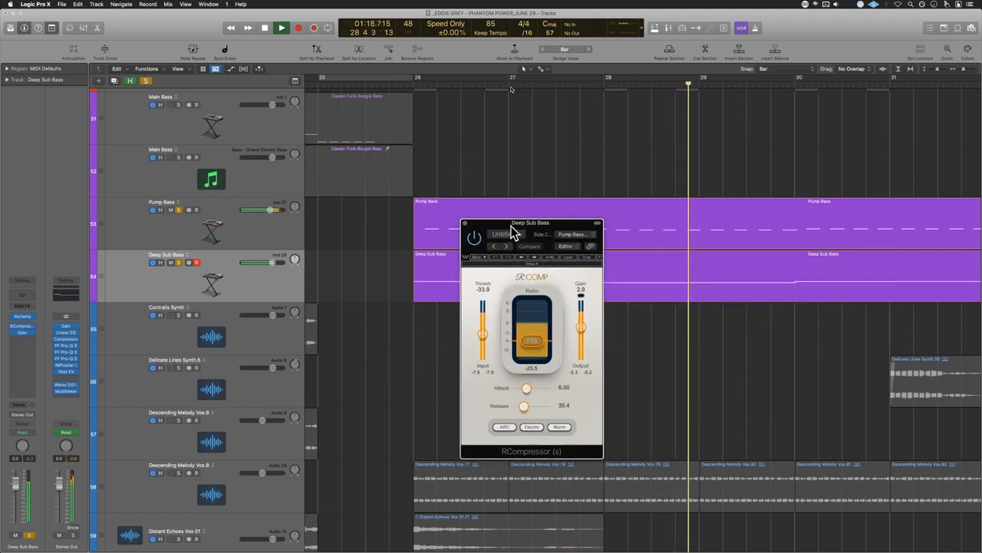
key(space)
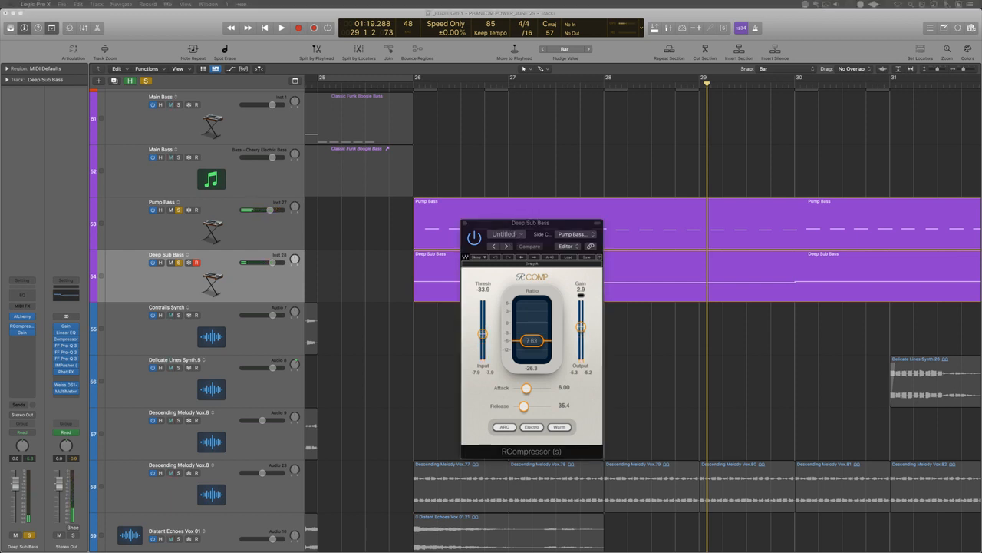
Step: Rename the Pump Bass track to "Pump Bass (High)"
drag(358, 277, 431, 275)
click(449, 280)
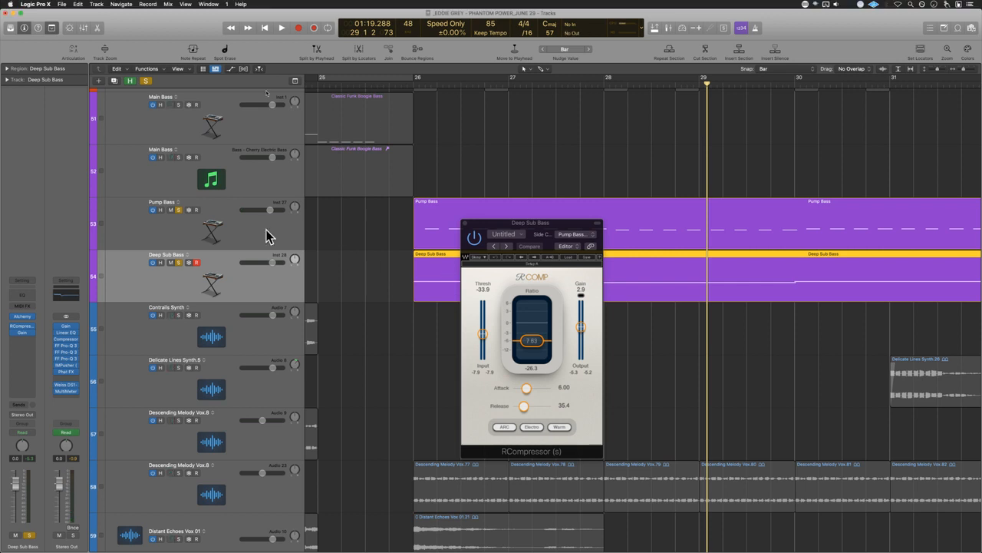
click(151, 202)
double_click(150, 202)
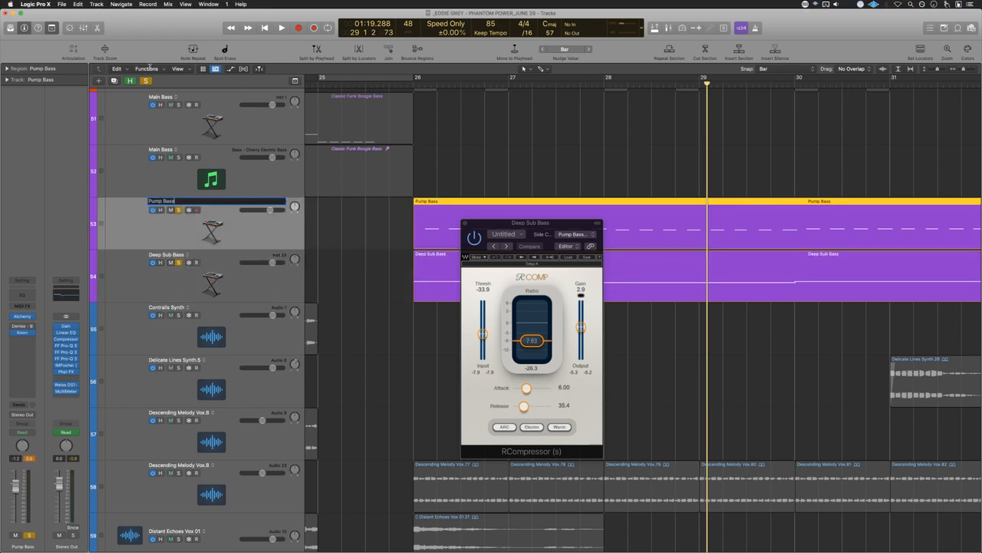
text((High))
key(Return)
Step: Bypass the RCompressor on Deep Sub Bass and play both soloed basses from beat 4 of bar 25
drag(492, 222, 603, 186)
drag(437, 169, 445, 226)
click(432, 272)
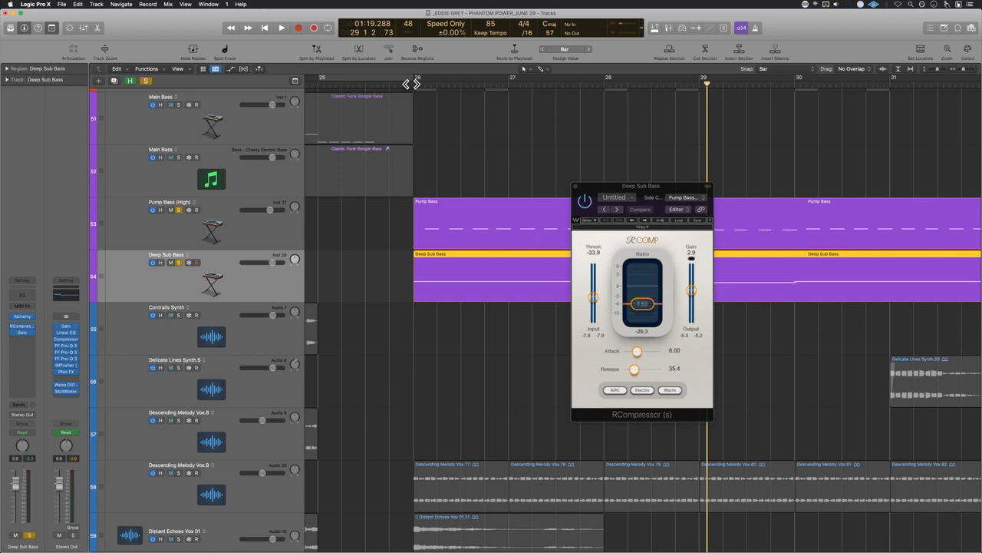
drag(370, 274, 465, 275)
click(577, 206)
drag(363, 256, 437, 216)
click(403, 87)
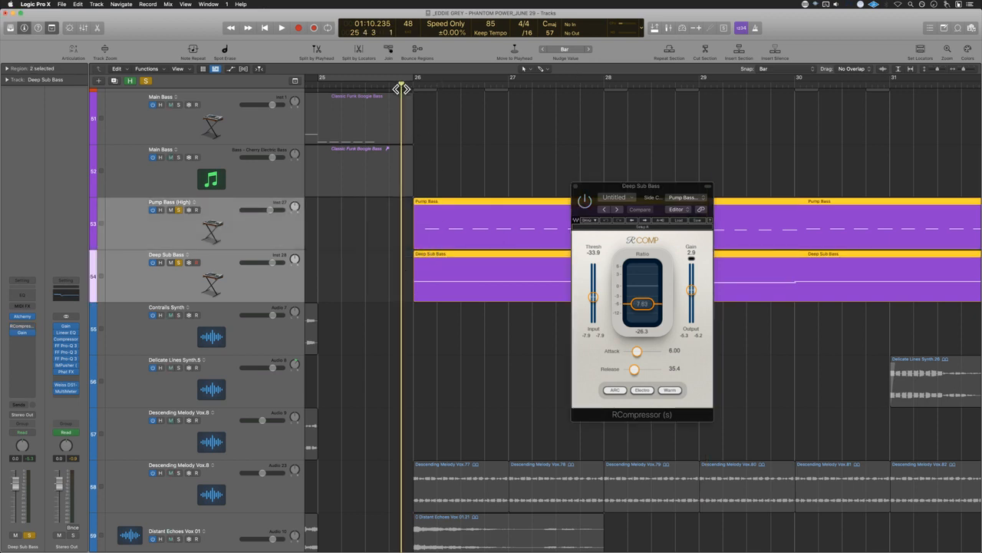
key(space)
click(500, 145)
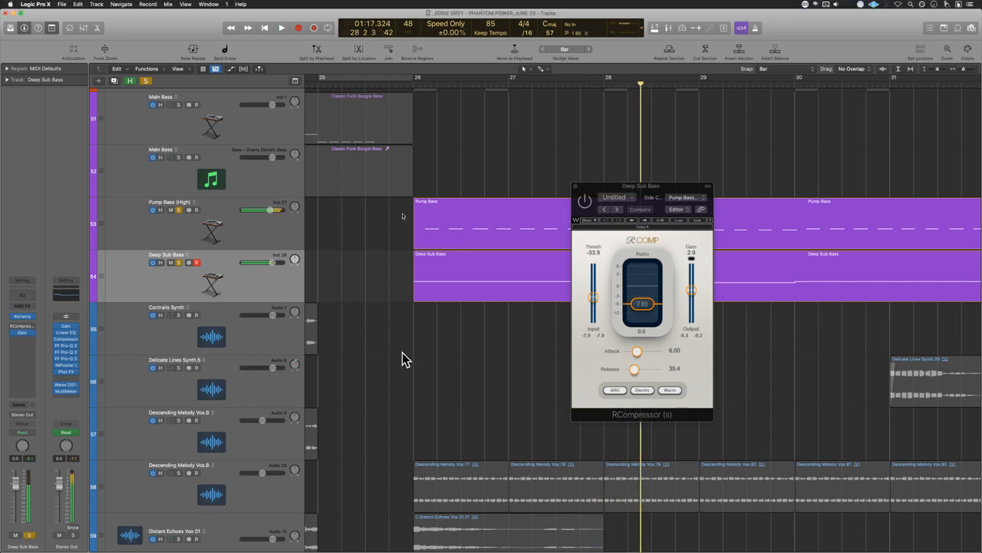
Step: Turn the RCompressor on Deep Sub Bass back on and replay both basses from beat 4 of bar 25
drag(378, 228, 511, 261)
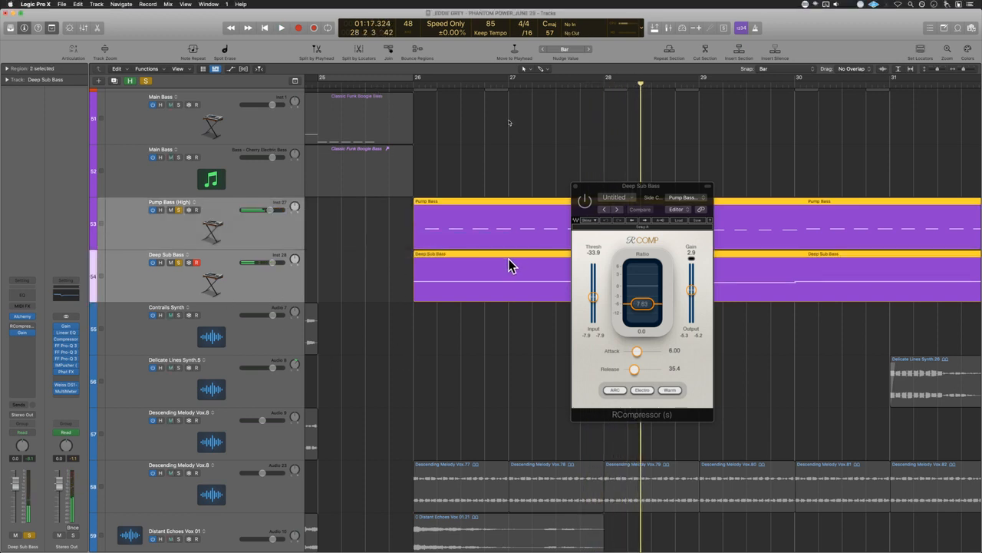
click(586, 203)
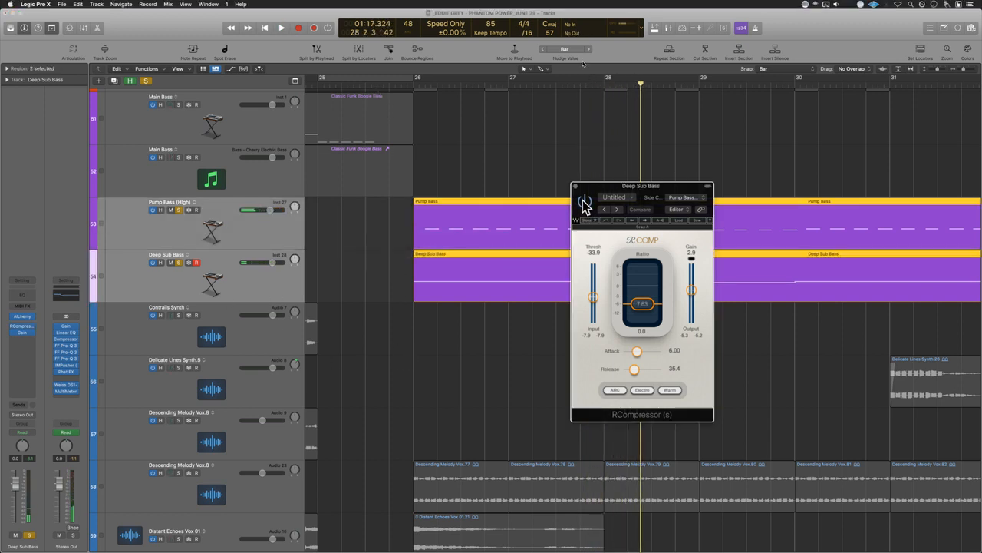
click(401, 82)
click(384, 238)
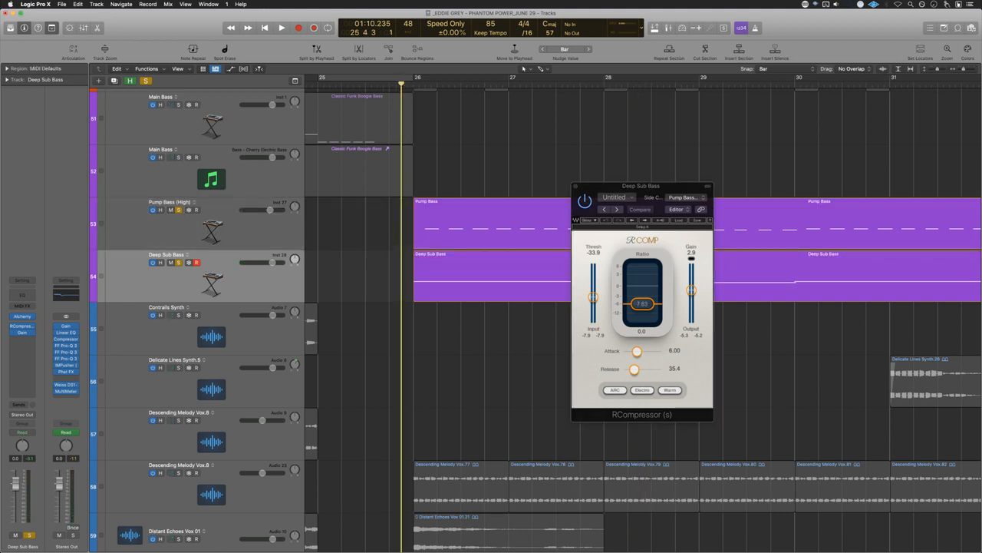
key(space)
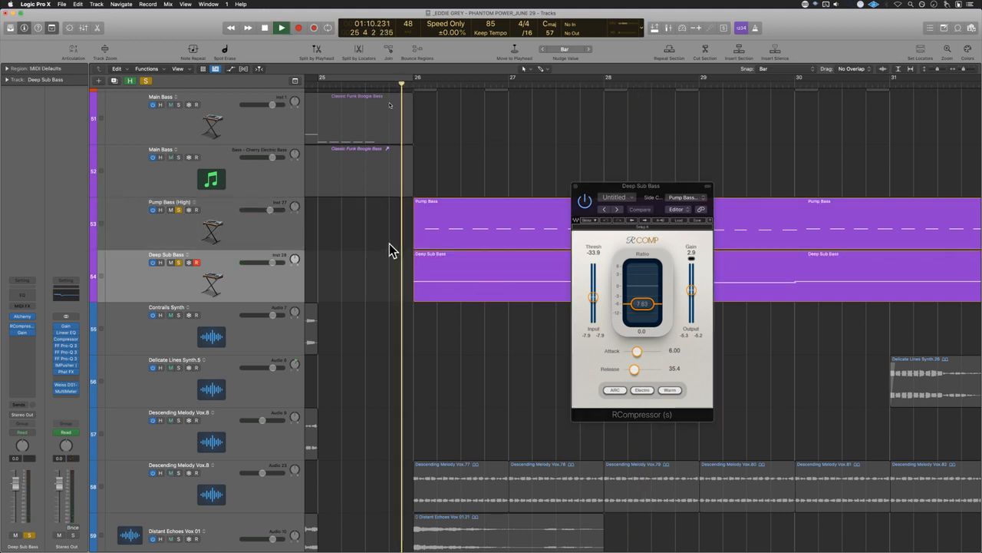
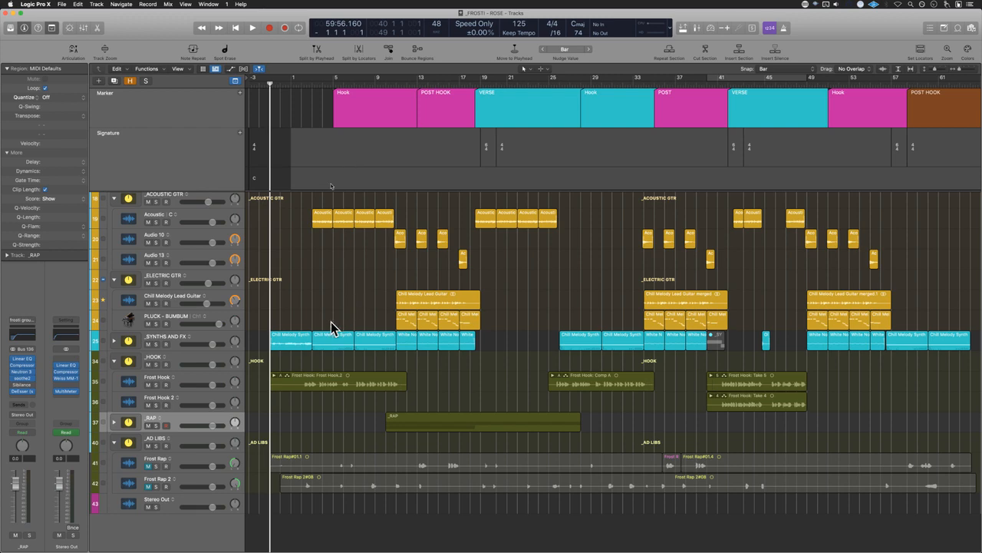
Step: Look over the arrangement's timeline from the intro through the hook, post-hook and verse sections to the final post hook
key(super+Right)
key(super+Right)
key(super+Right)
key(super+Right)
key(super+Right)
key(super+Right)
key(super+Right)
key(super+Left)
key(super+Left)
key(super+Left)
key(super+Left)
key(super+Left)
key(super+Left)
key(super+Left)
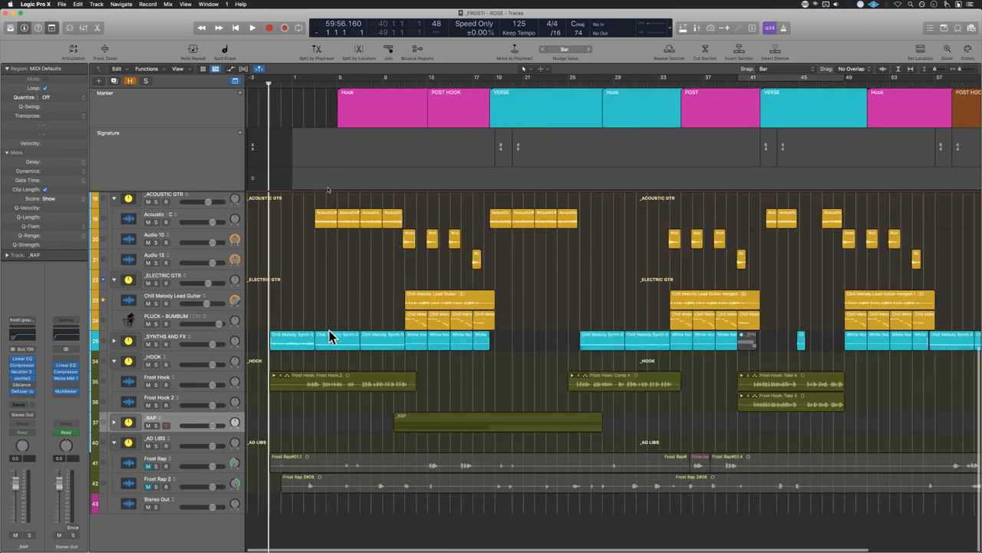
key(super+Left)
key(super+Left)
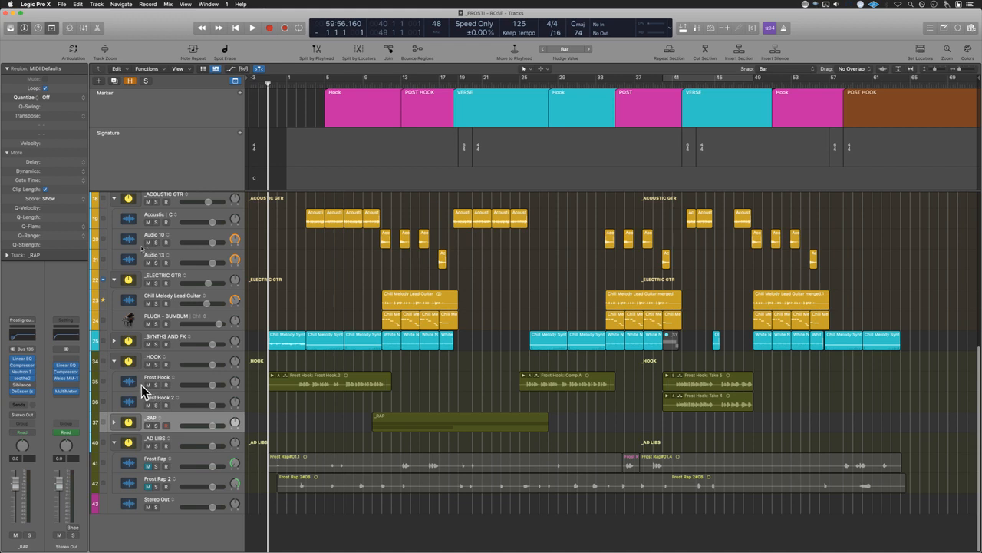
Step: Mute all the vocals: the _HOOK, _RAP and _AD LIBS track stacks together with the Frost Hook tracks
click(144, 386)
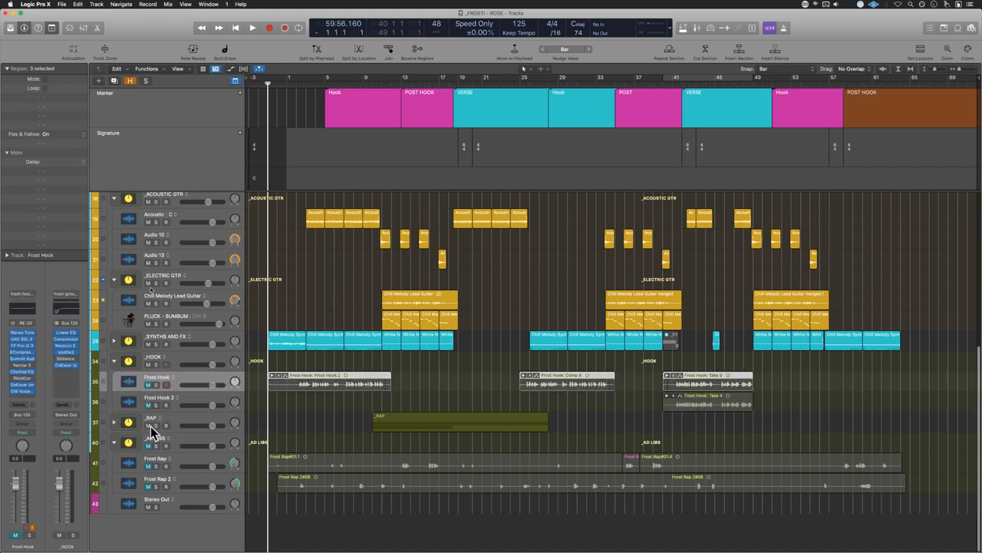
click(310, 417)
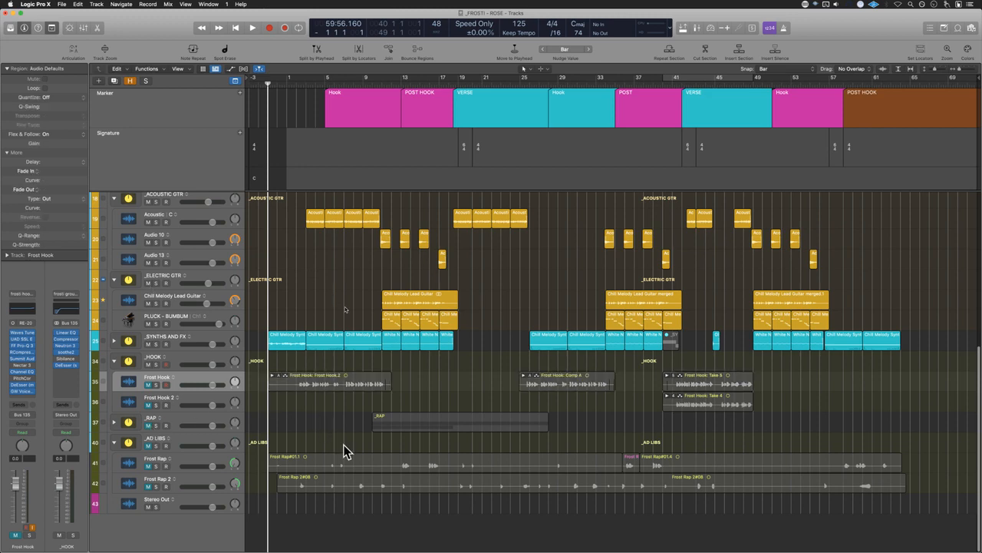
Step: Fit the whole arrangement with all its tracks into view and hide the marker and signature global tracks
scroll(330, 426, up, 5)
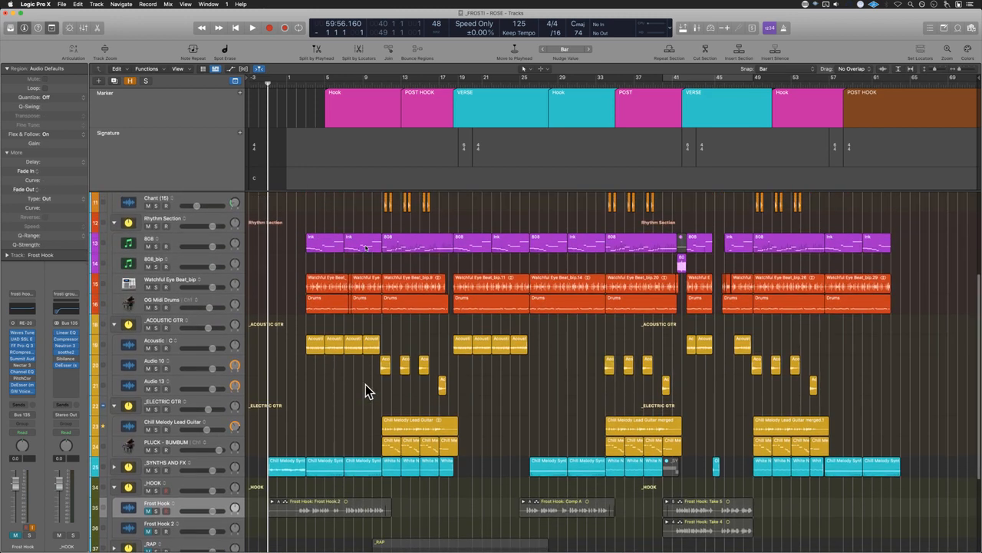
scroll(365, 383, up, 5)
key(z)
key(z)
key(z)
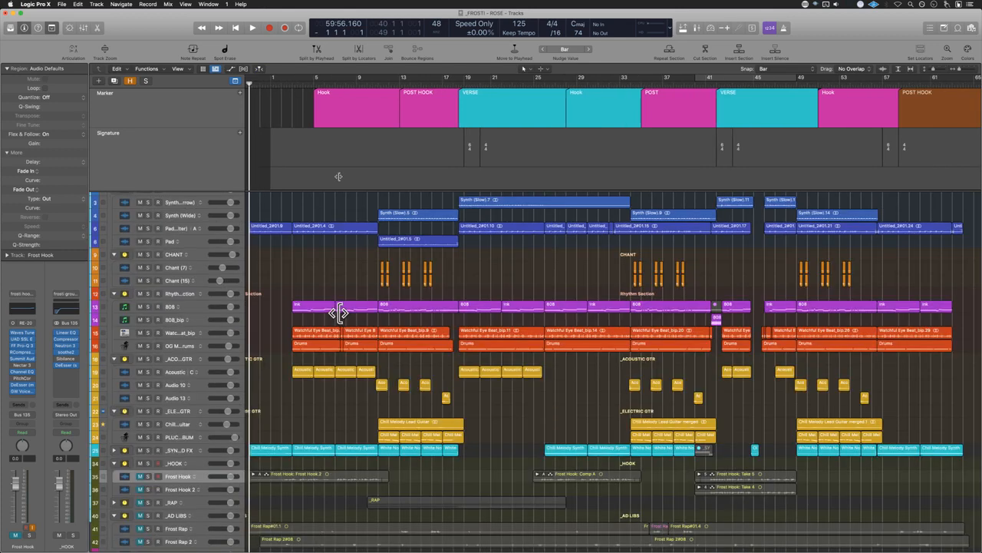
key(g)
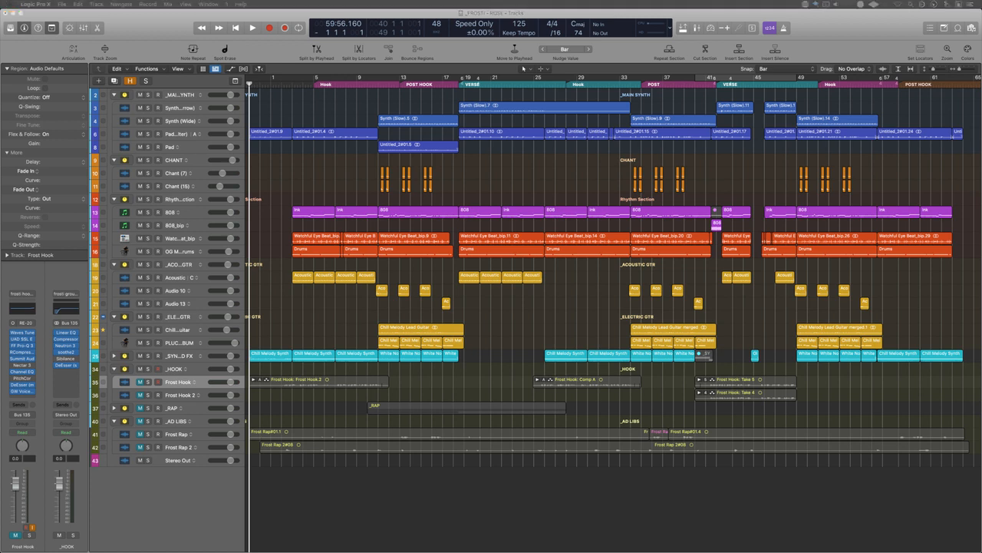
Step: Play the song without vocals from bar -1 through bar 64, expand the _RAP stack, and reset the playhead to bar -1
click(283, 169)
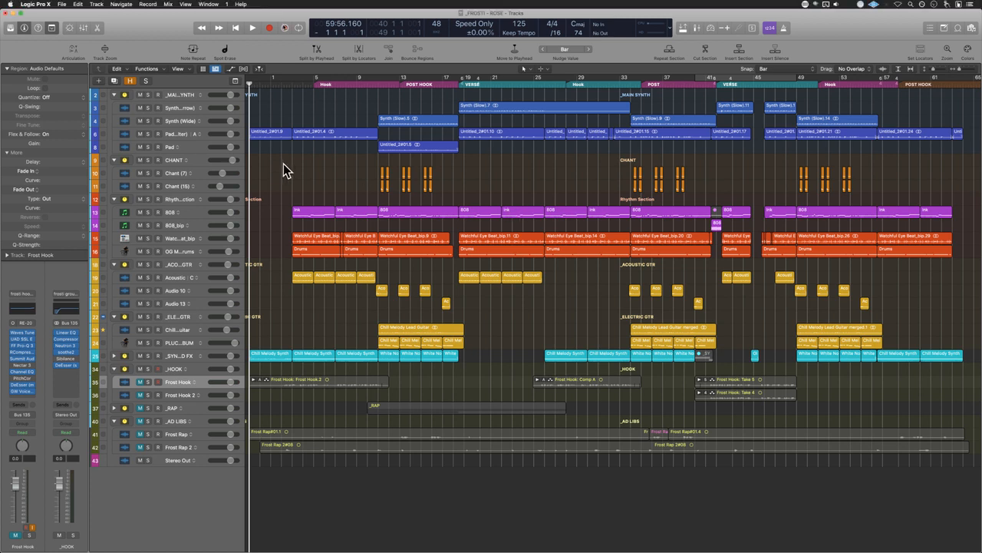
key(space)
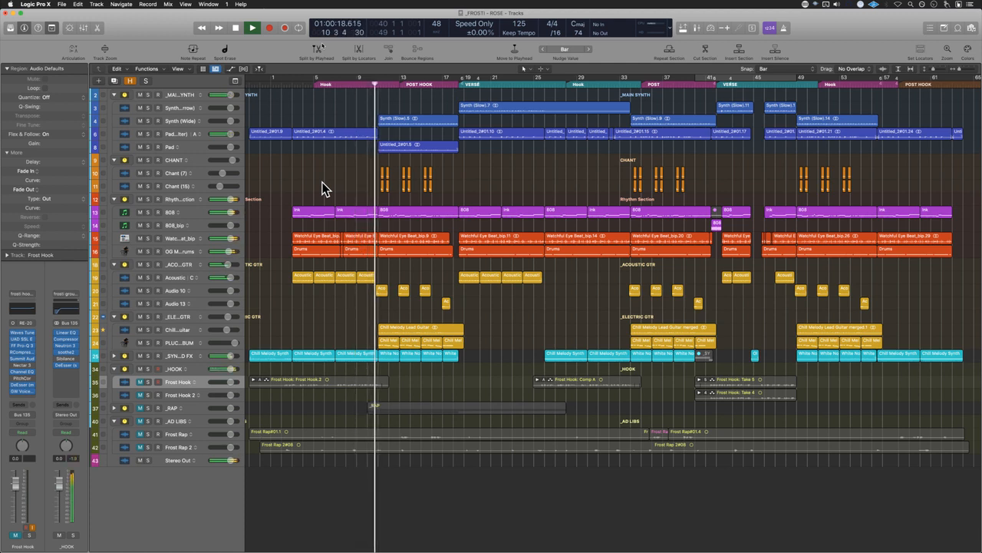
click(115, 408)
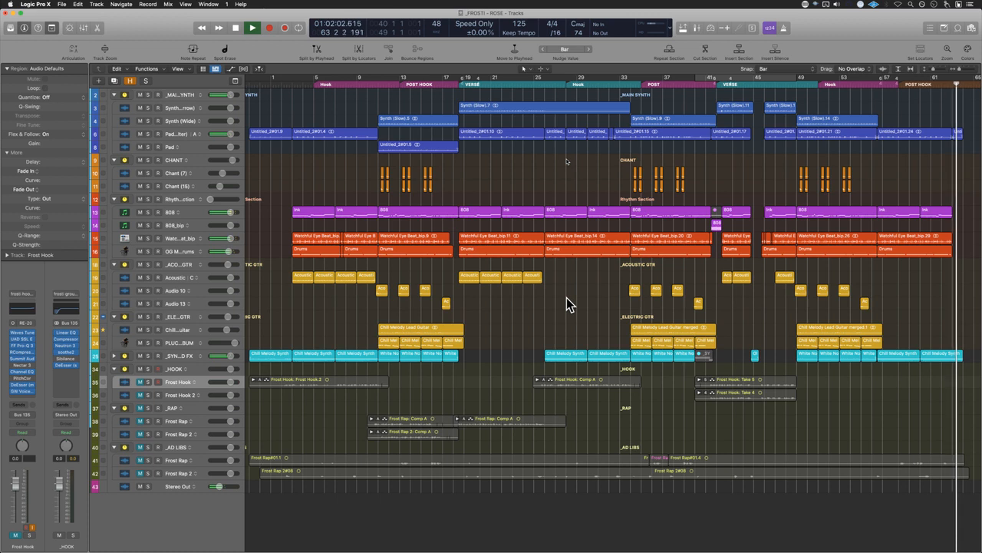
key(space)
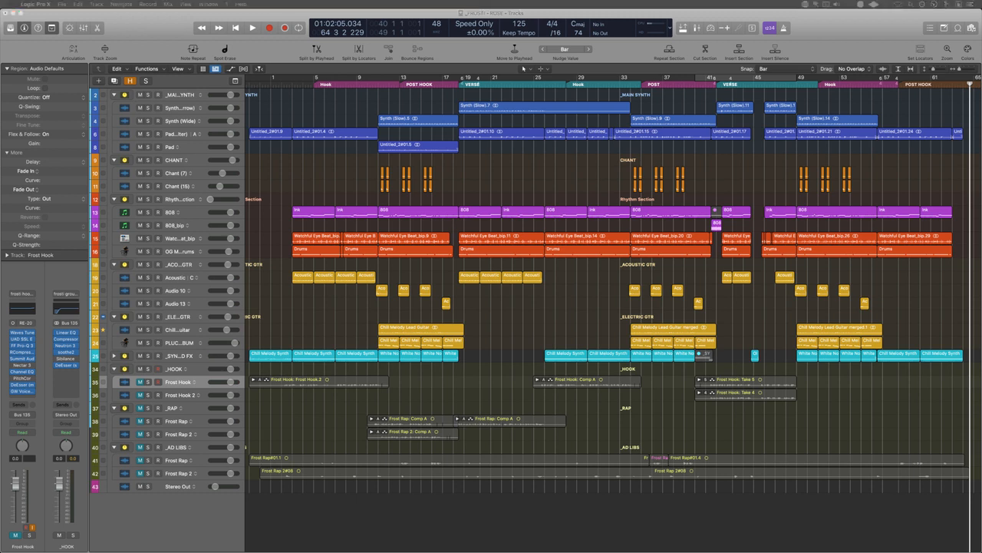
key(Return)
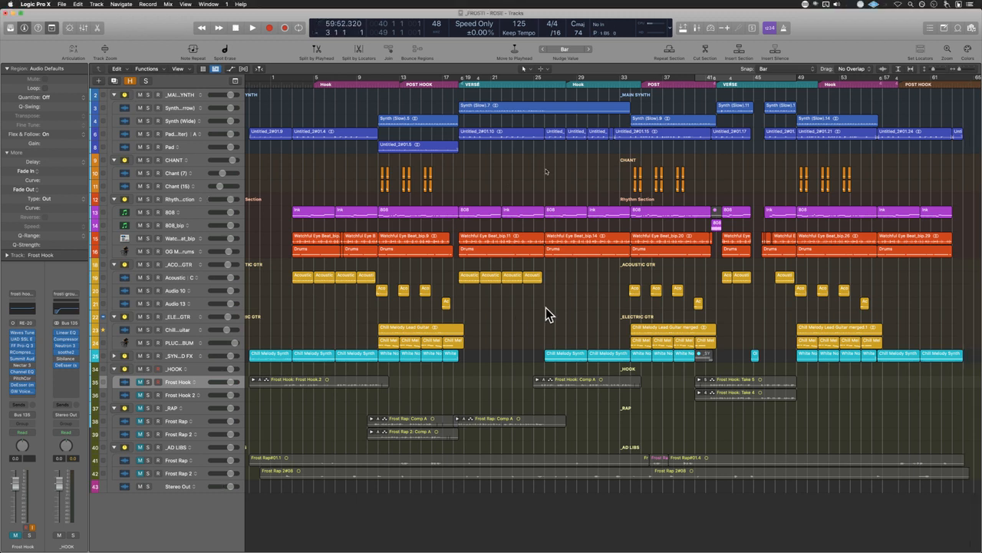
scroll(533, 329, left, 3)
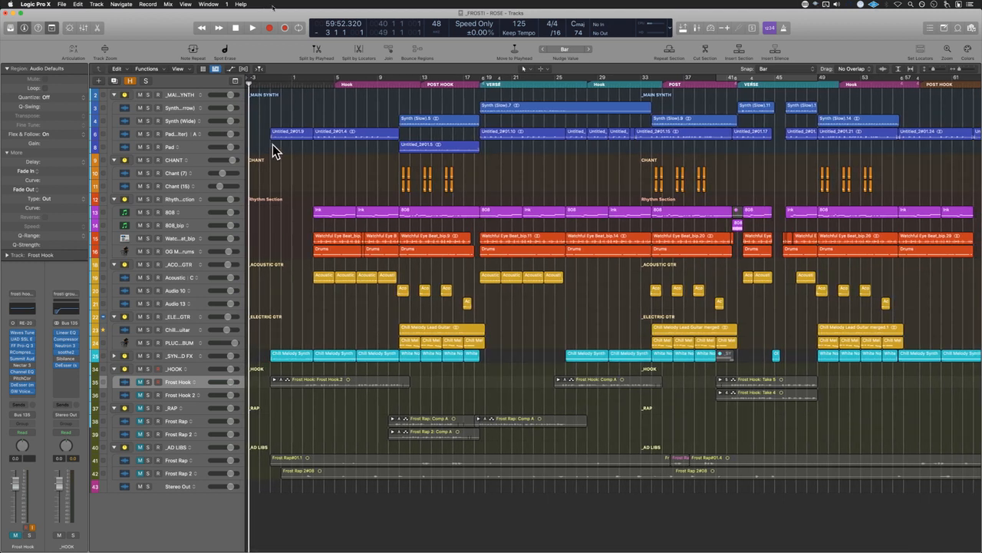
click(271, 83)
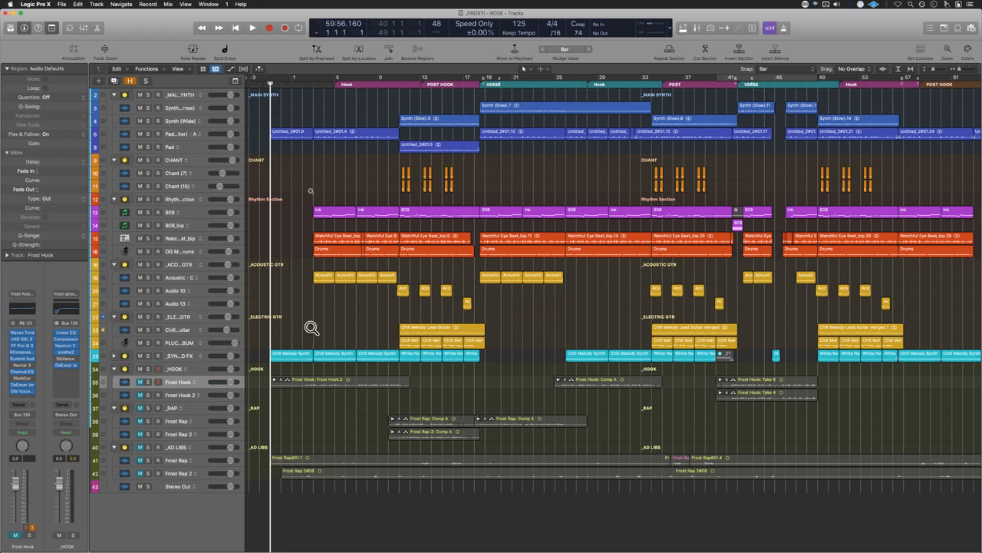
Step: Enlarge the drum tracks, solo the Watchful Eye Beat_bip track and play it from beat 4 of bar 2
scroll(310, 331, up, 6)
scroll(310, 327, up, 8)
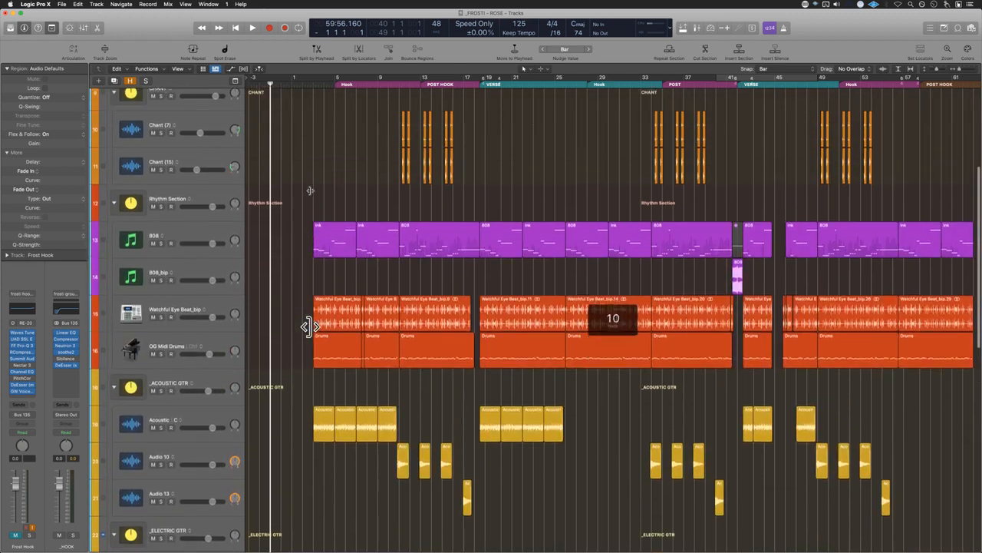
scroll(311, 325, up, 6)
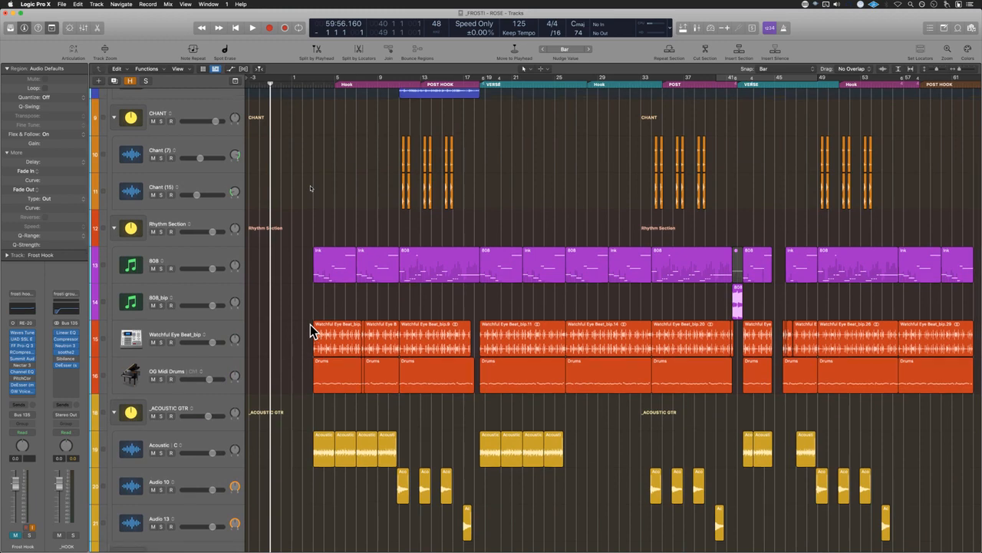
scroll(310, 332, up, 6)
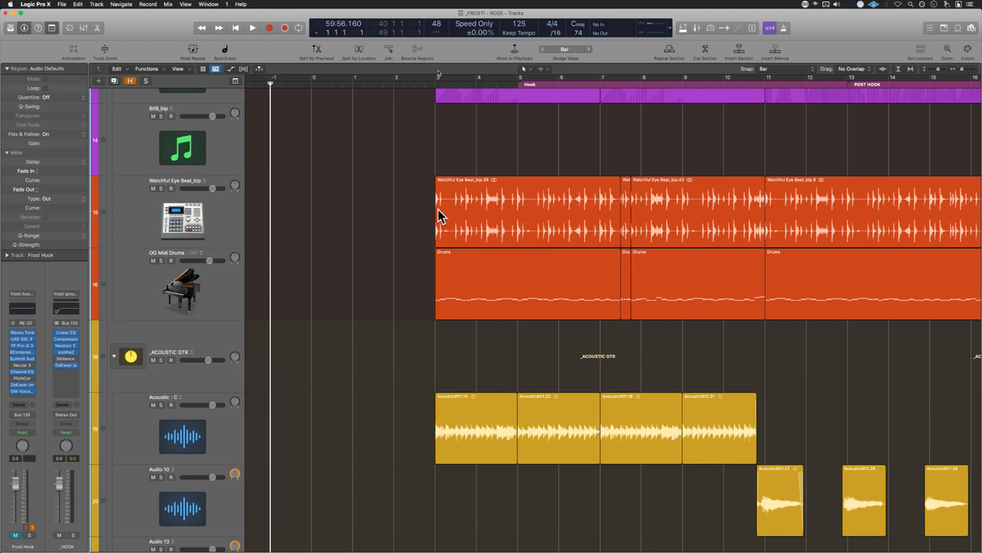
click(213, 228)
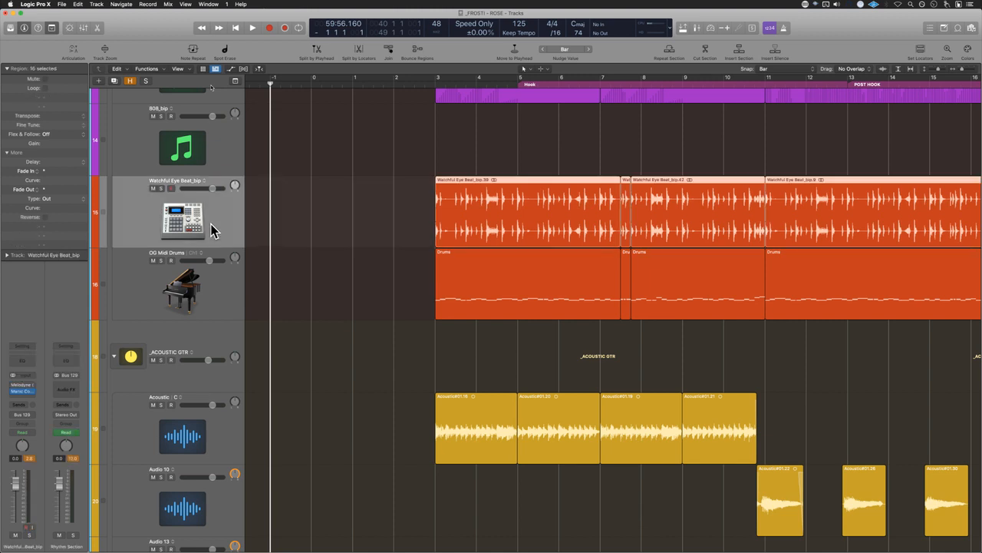
click(161, 188)
click(426, 85)
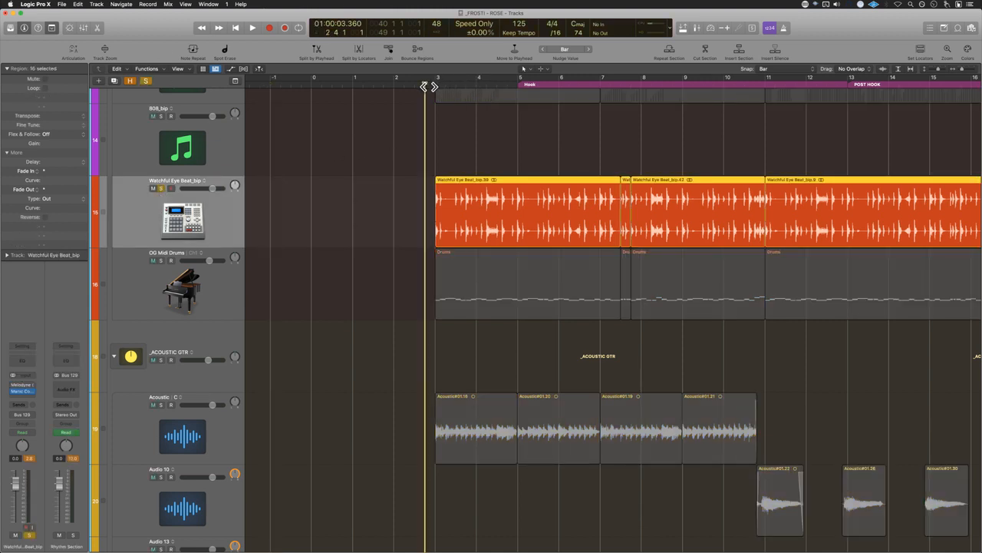
key(space)
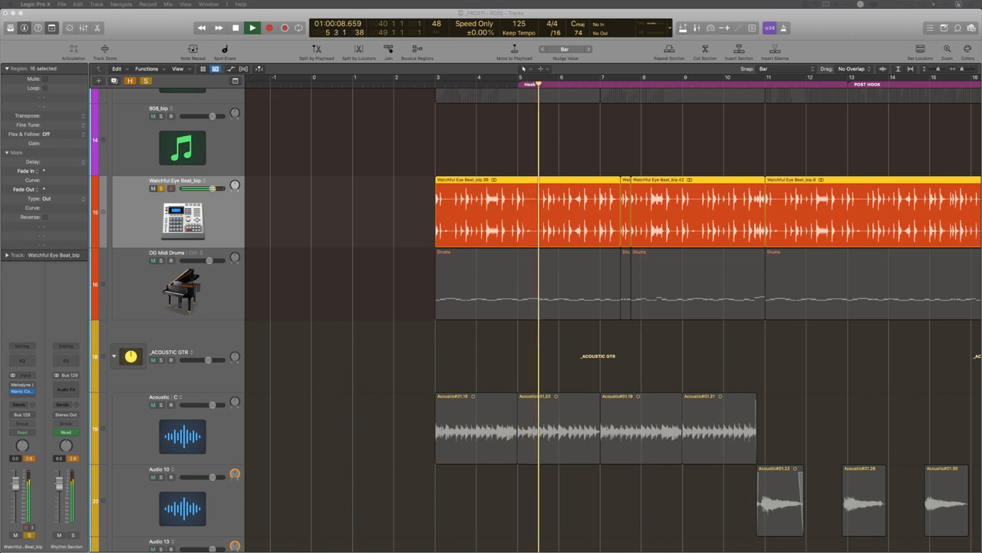
click(409, 208)
key(space)
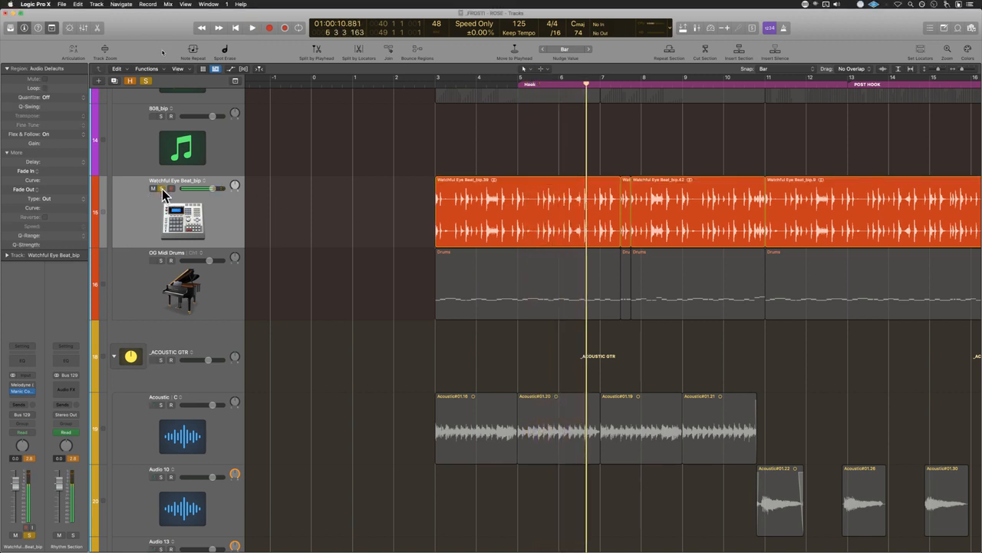
Step: Solo OG Midi Drums as well and play both drum tracks together from beat 4 of bar 2
click(161, 260)
drag(363, 283, 803, 290)
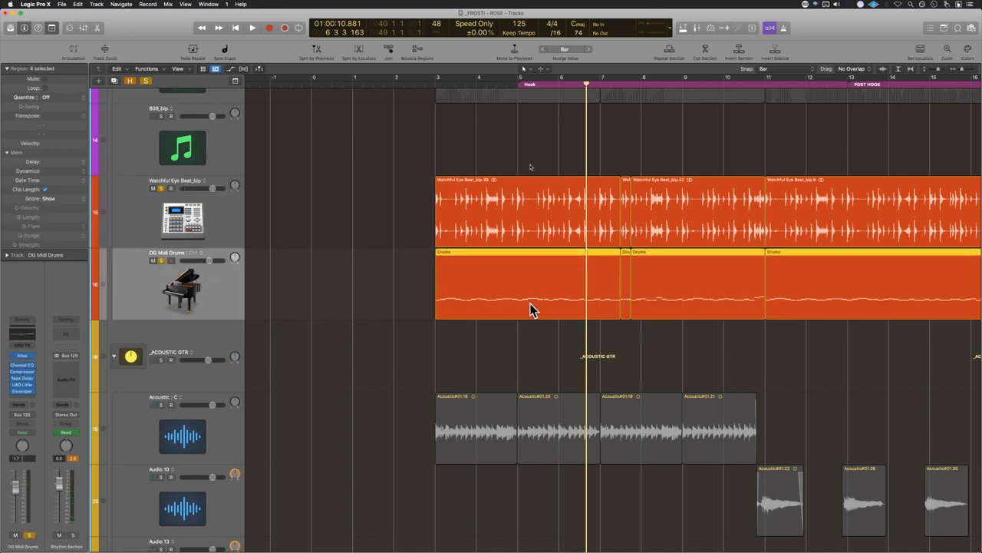
click(424, 80)
click(386, 206)
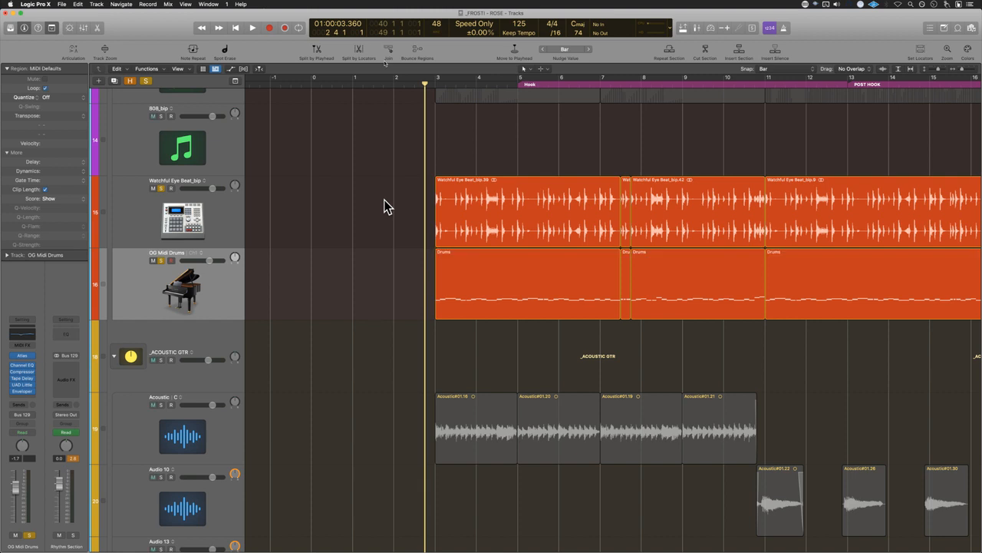
click(714, 201)
click(347, 209)
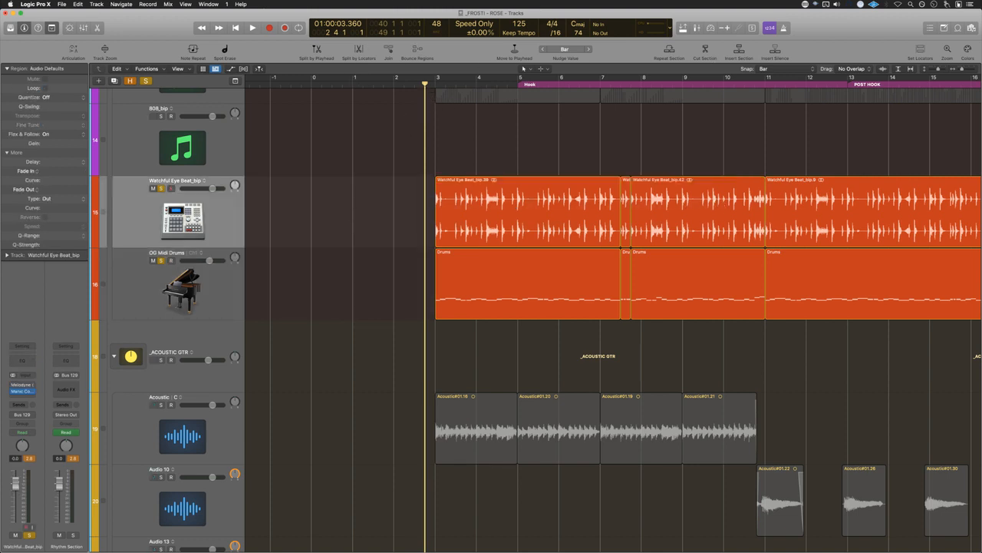
key(space)
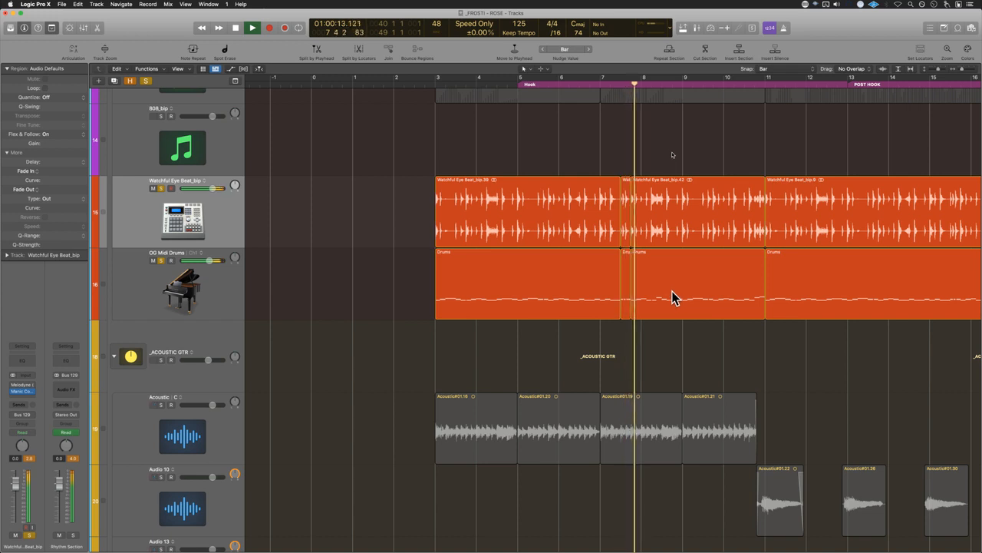
key(space)
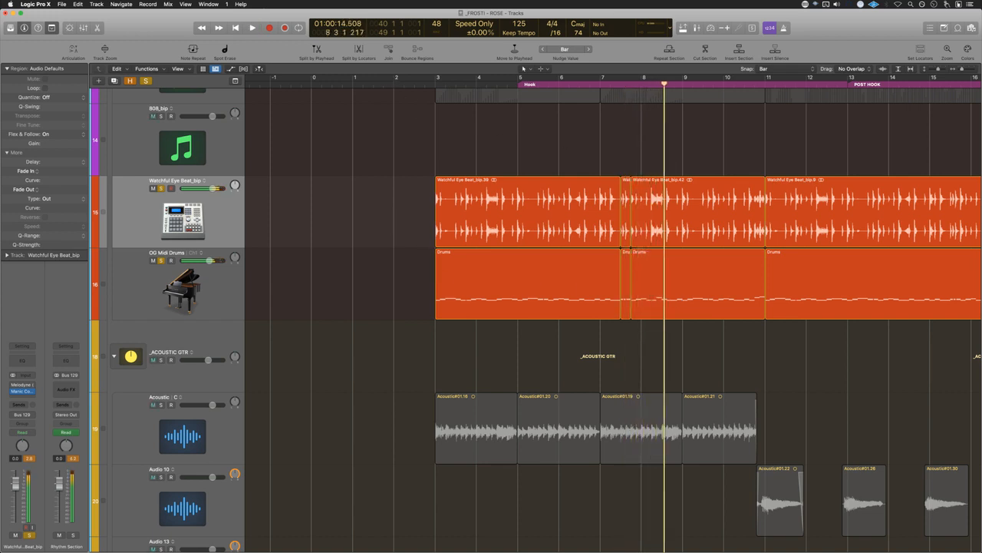